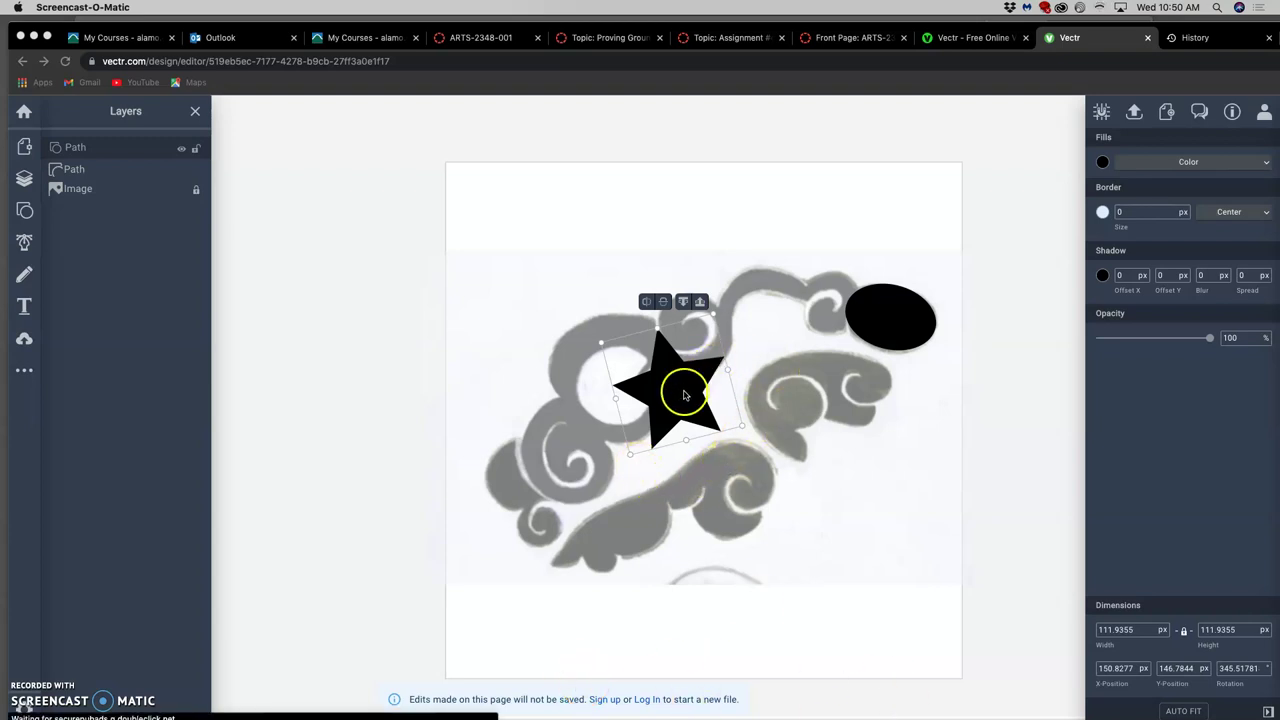
click(684, 395)
click(687, 373)
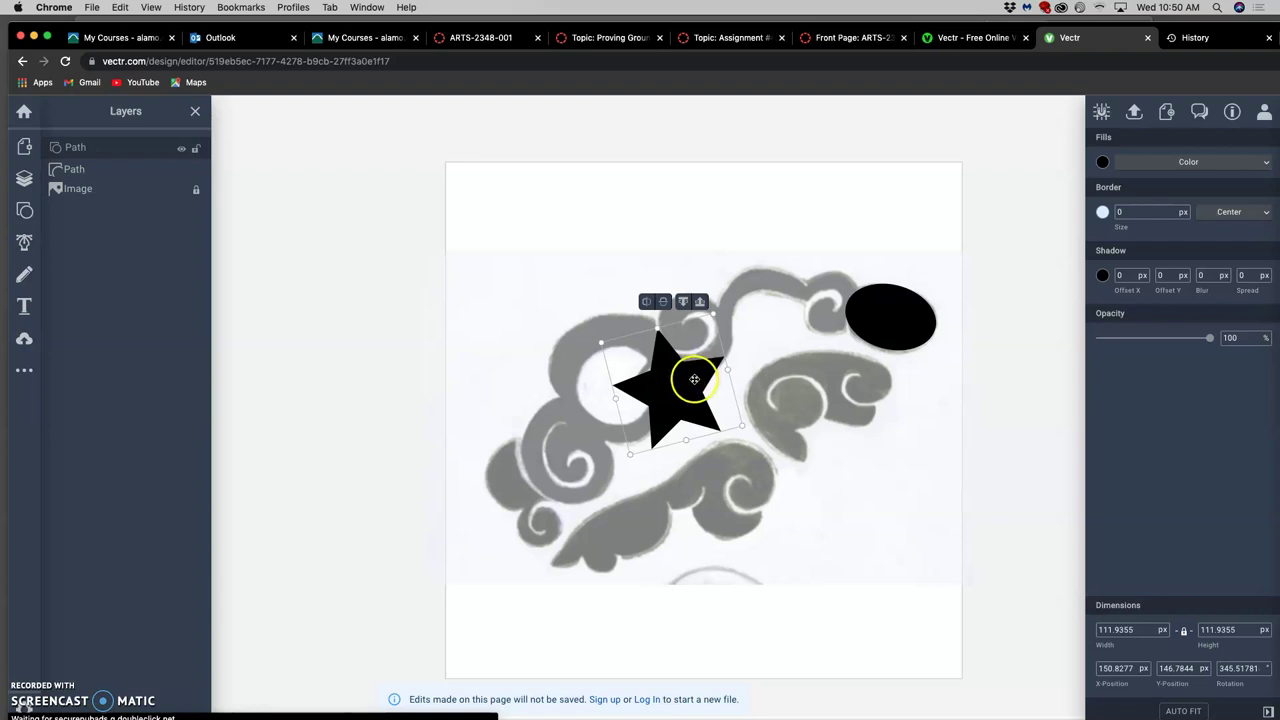
click(688, 375)
click(671, 391)
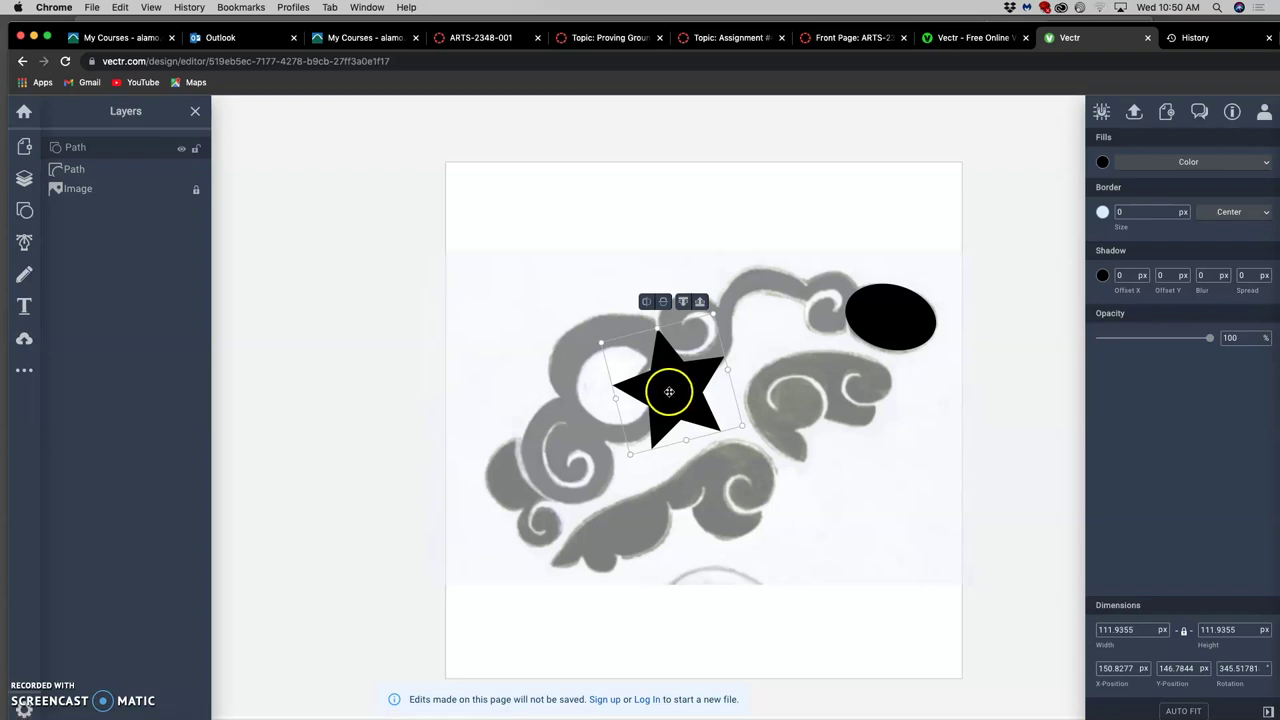
Step: Lock the layer of the black ellipse, leaving its name as it is
click(103, 147)
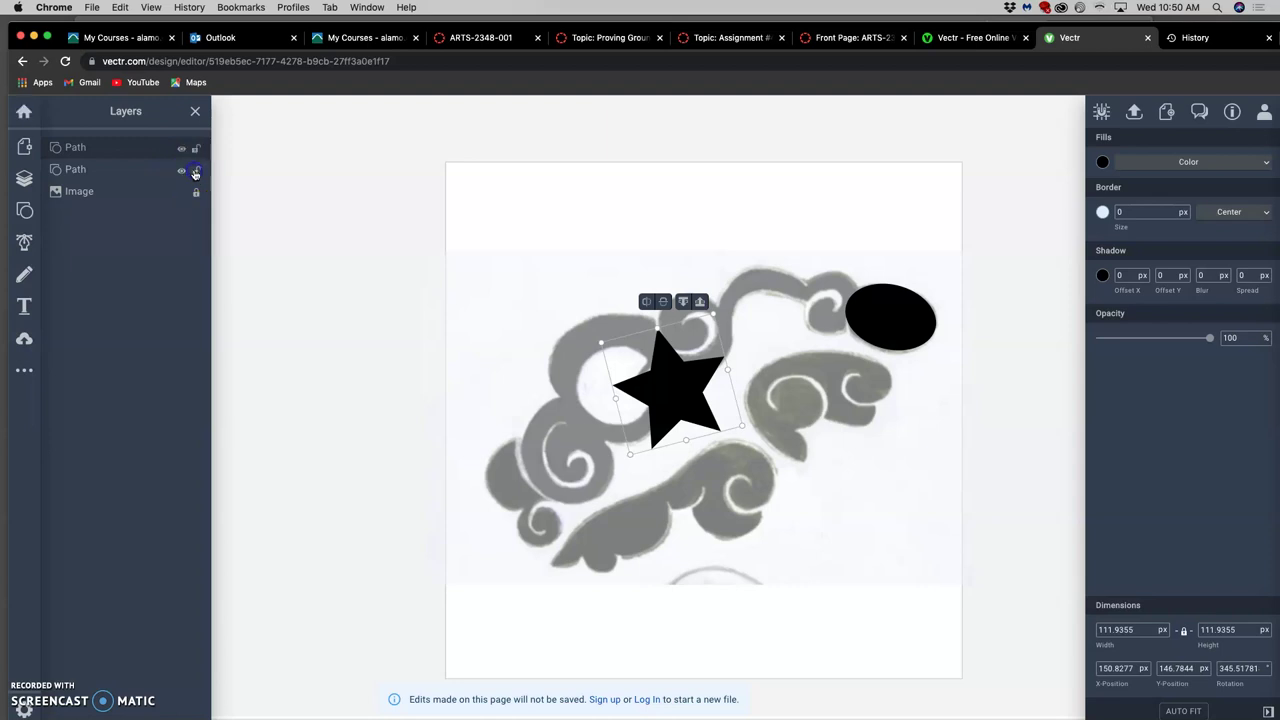
double_click(183, 172)
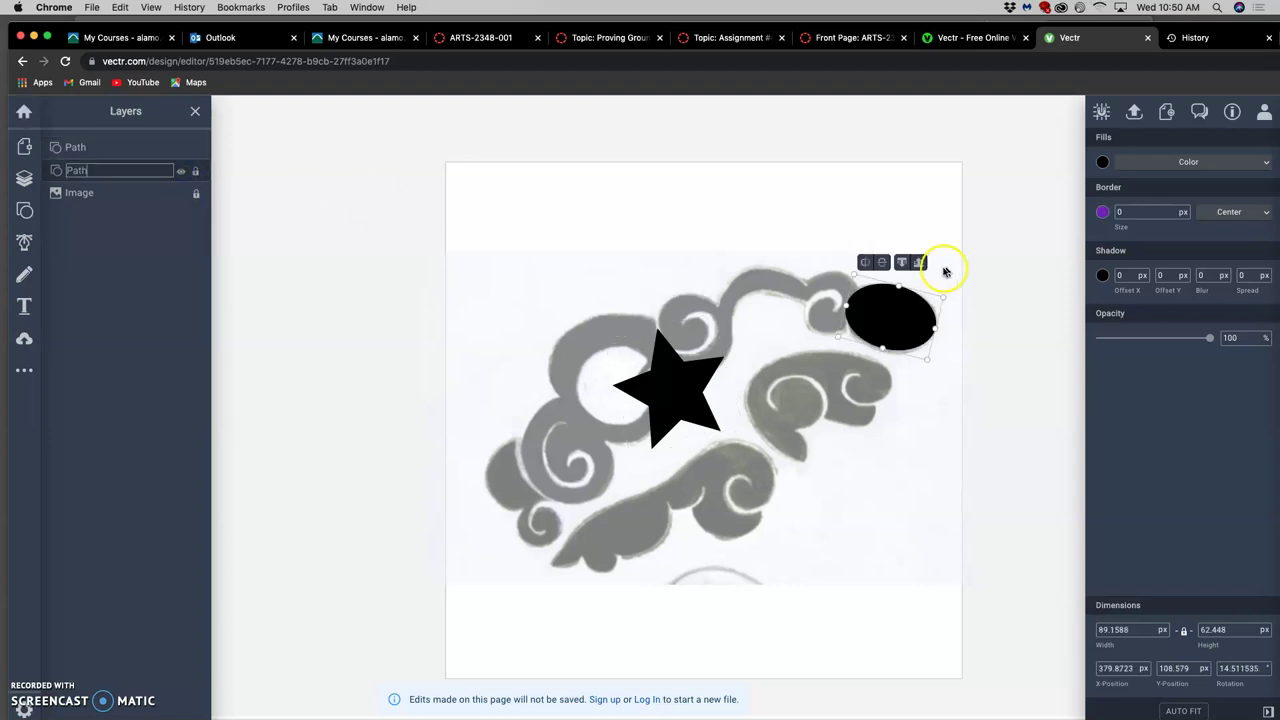
click(181, 150)
click(181, 150)
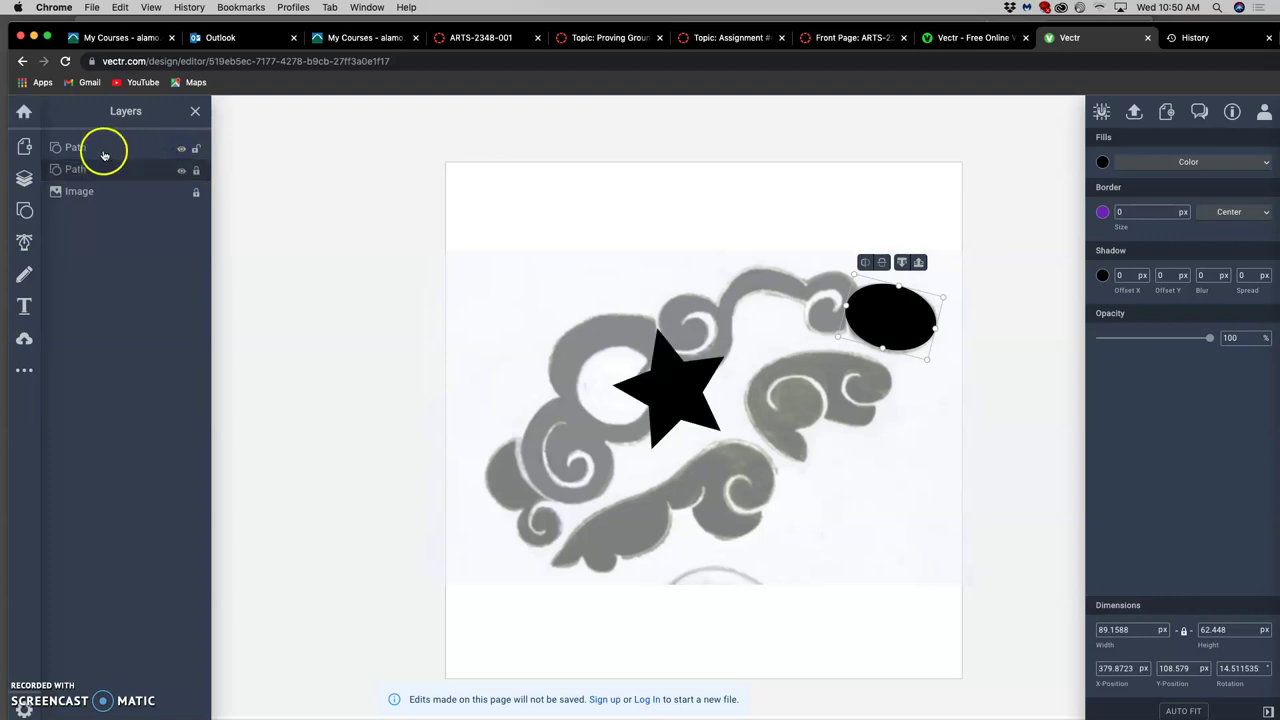
click(27, 241)
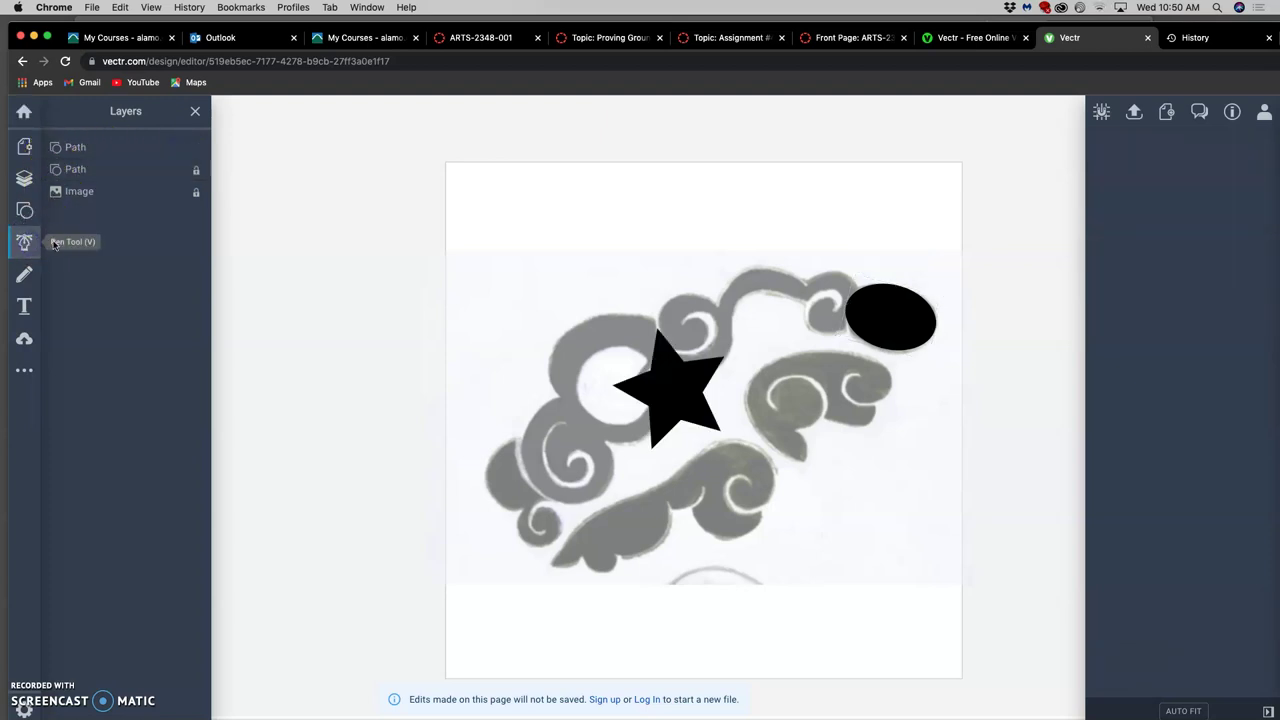
click(665, 384)
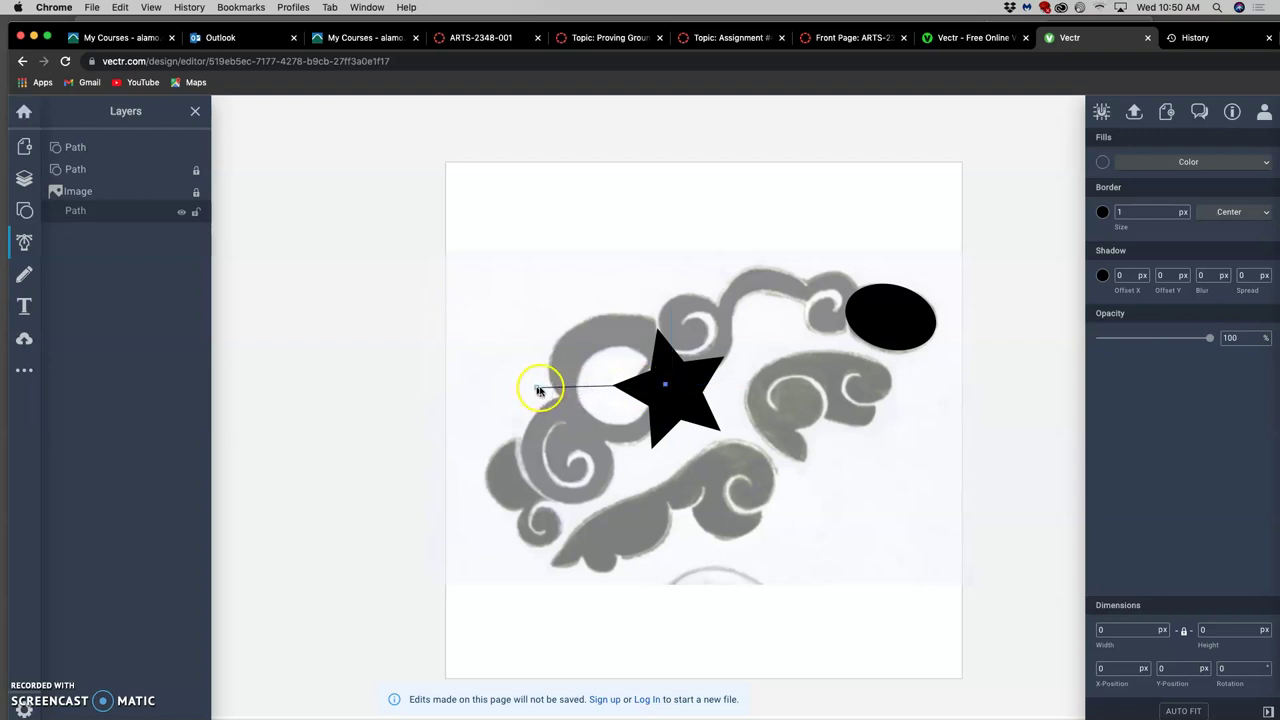
key(Escape)
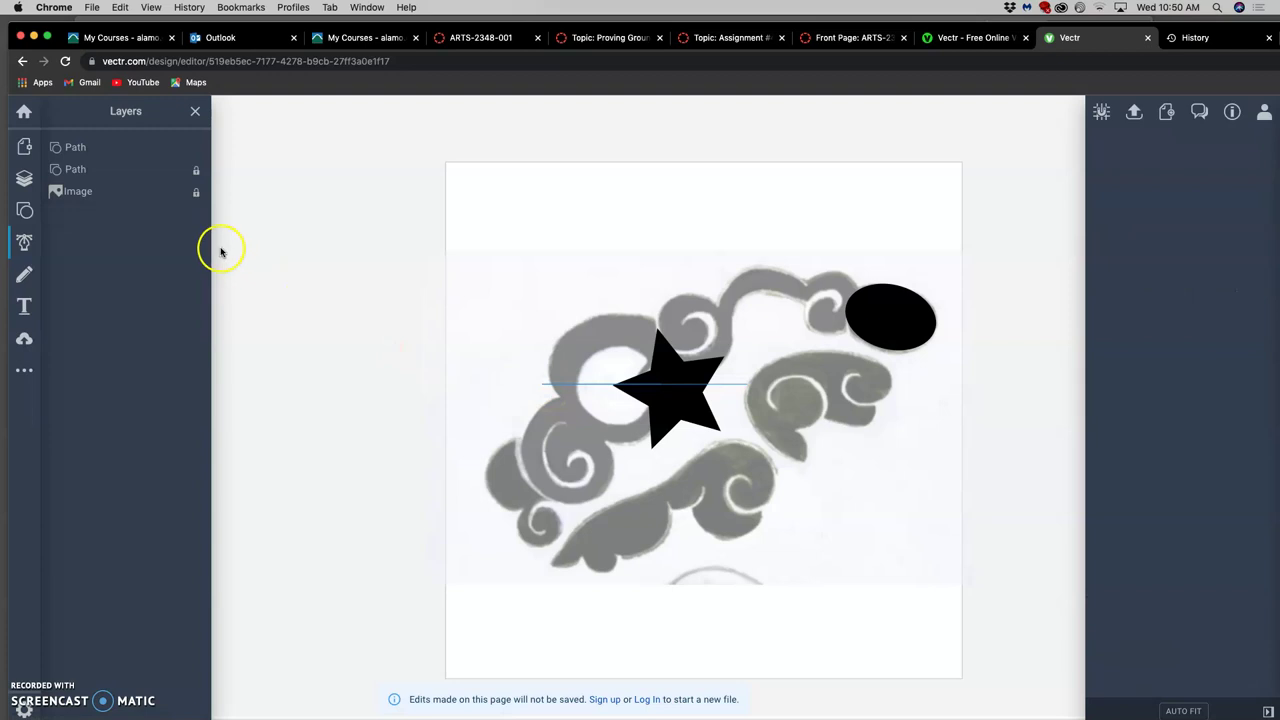
Step: Try drawing freehand strokes over the star and the grey cloud scroll beside it with the Pencil tool
click(117, 150)
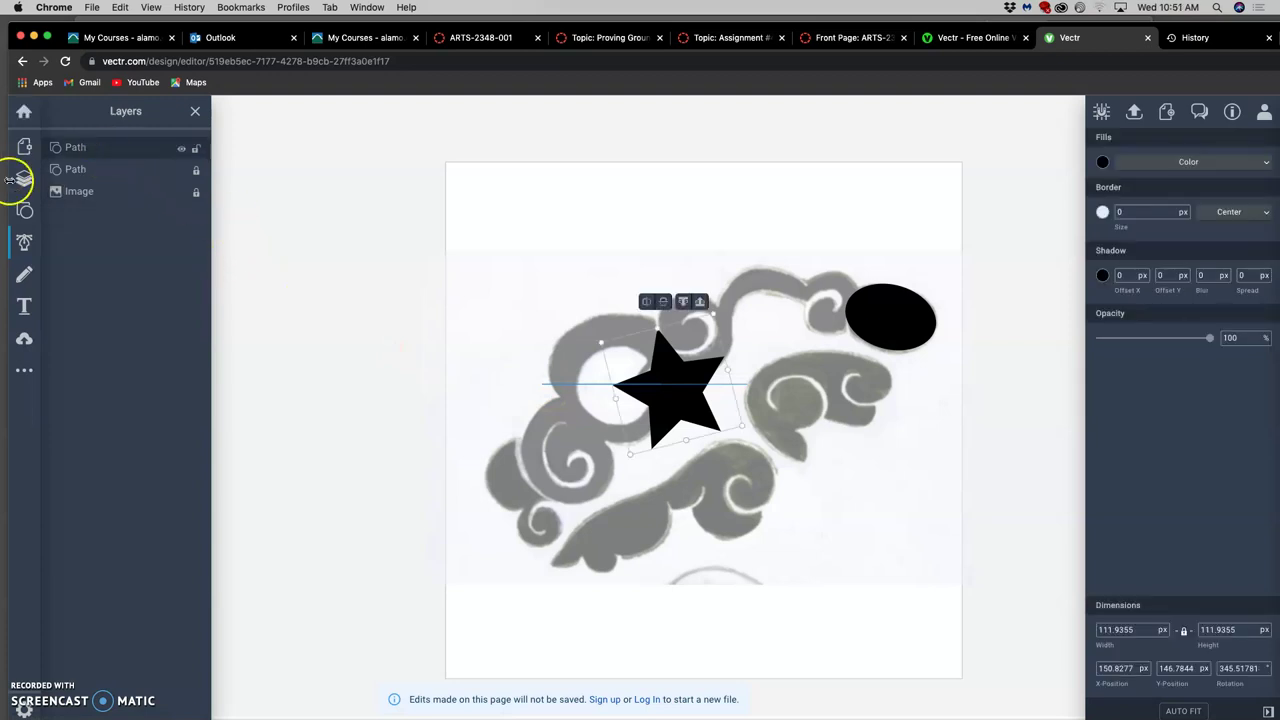
click(22, 280)
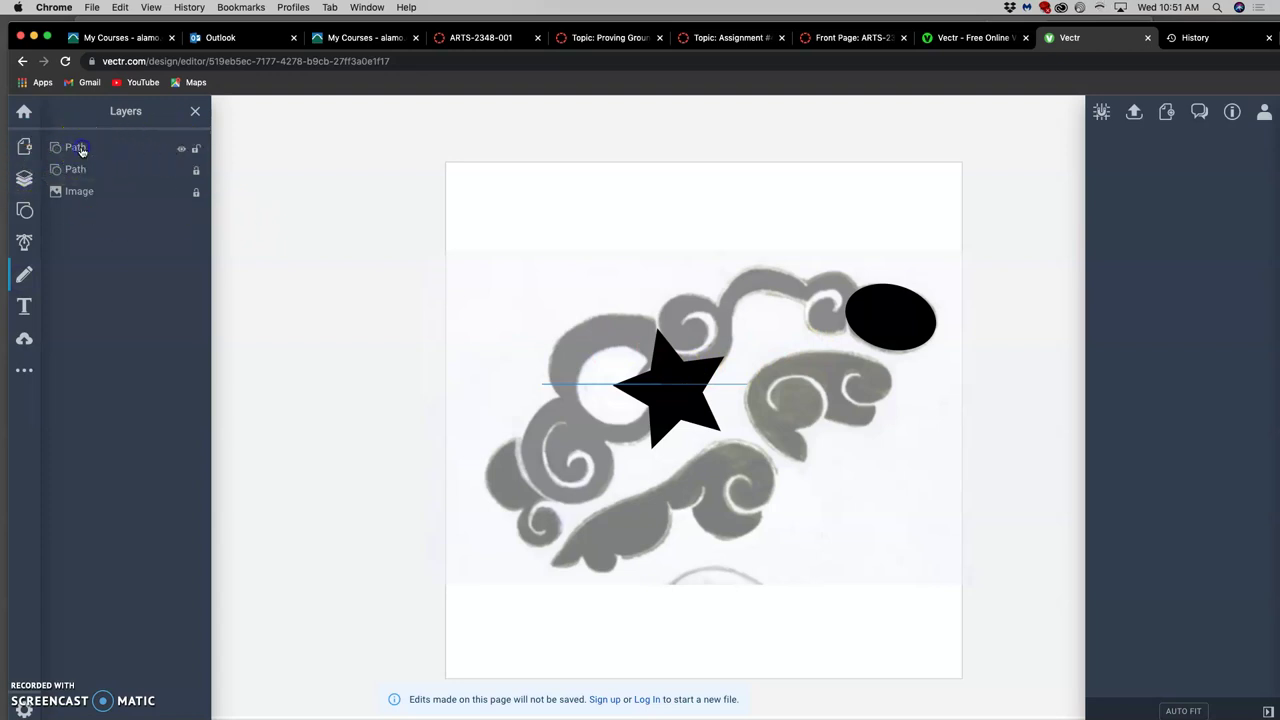
double_click(80, 148)
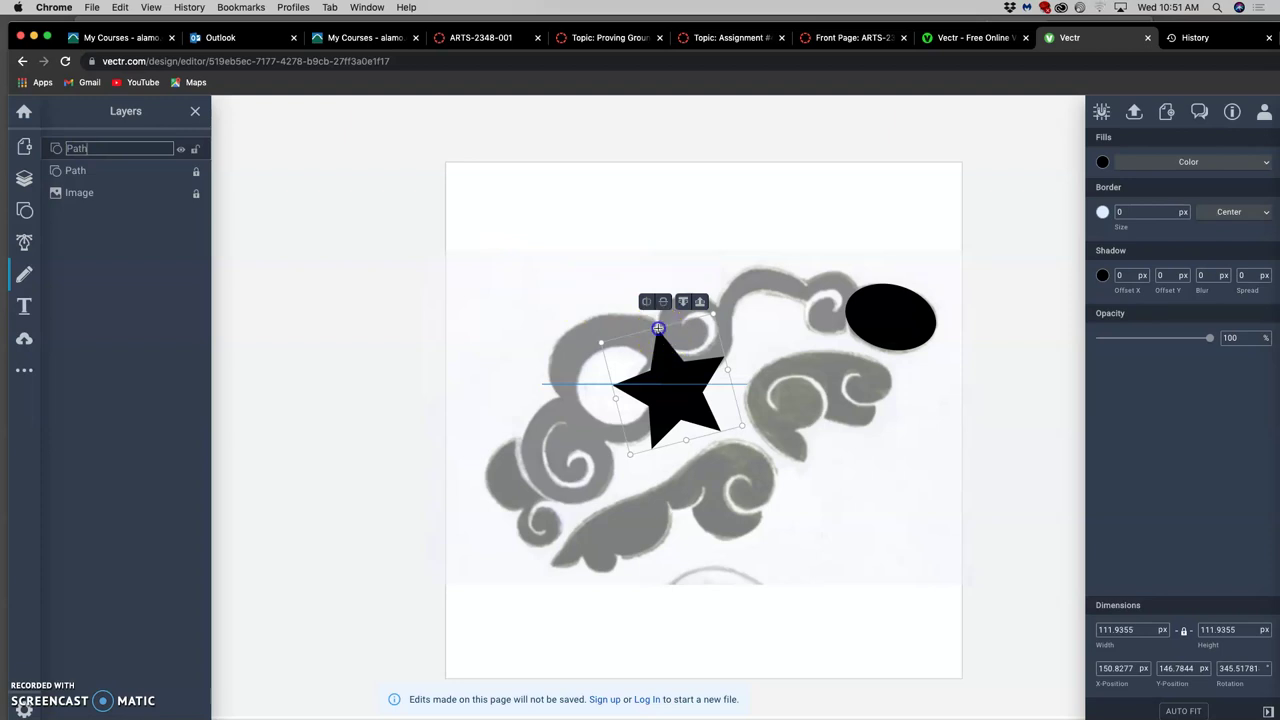
click(706, 341)
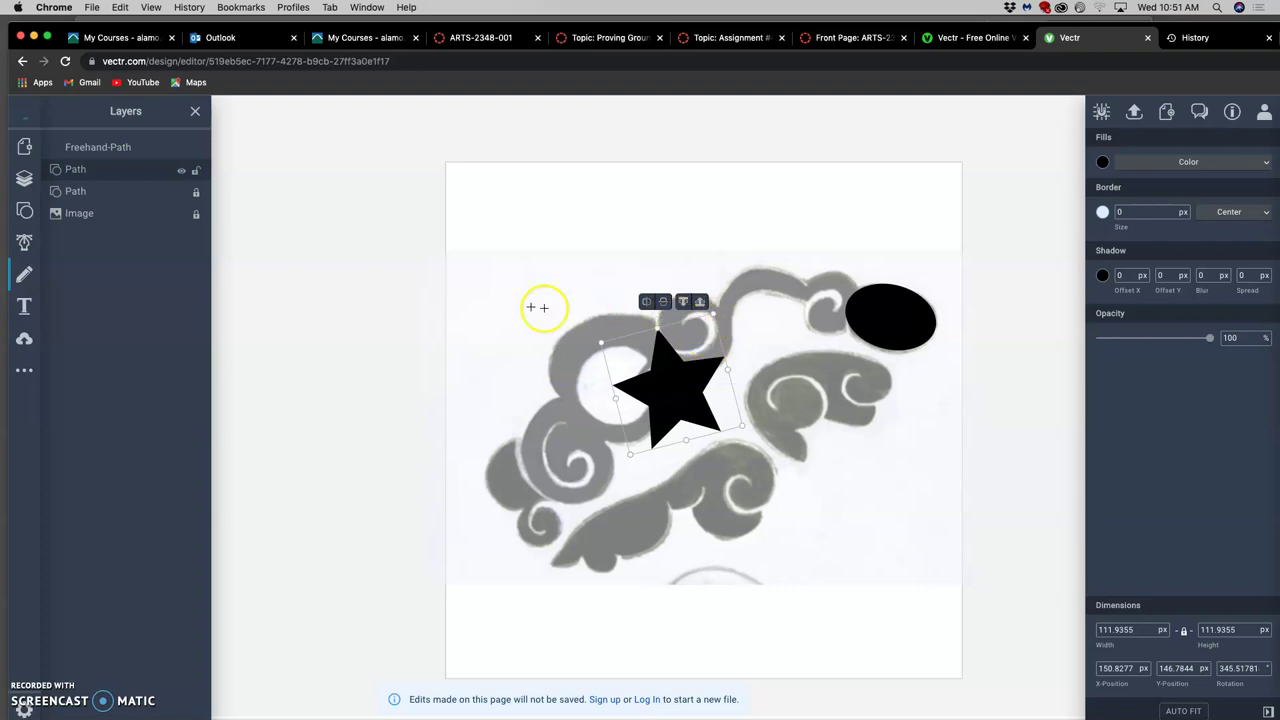
click(574, 334)
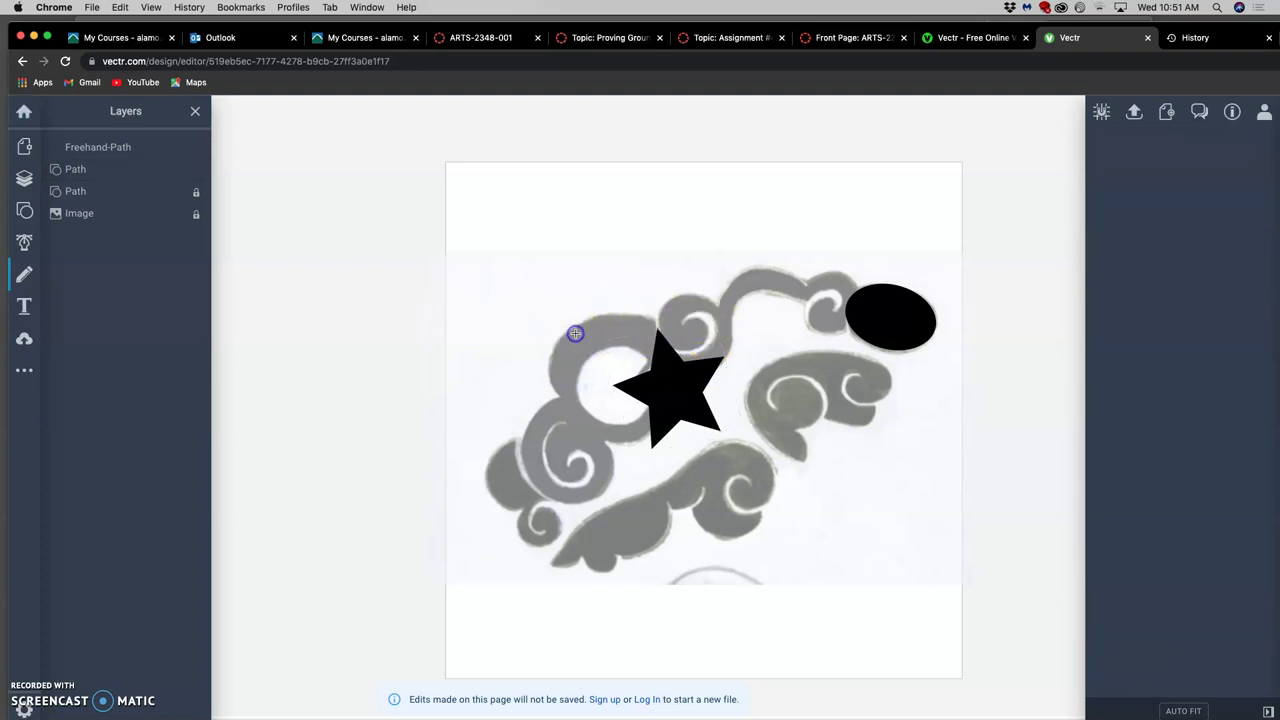
click(658, 357)
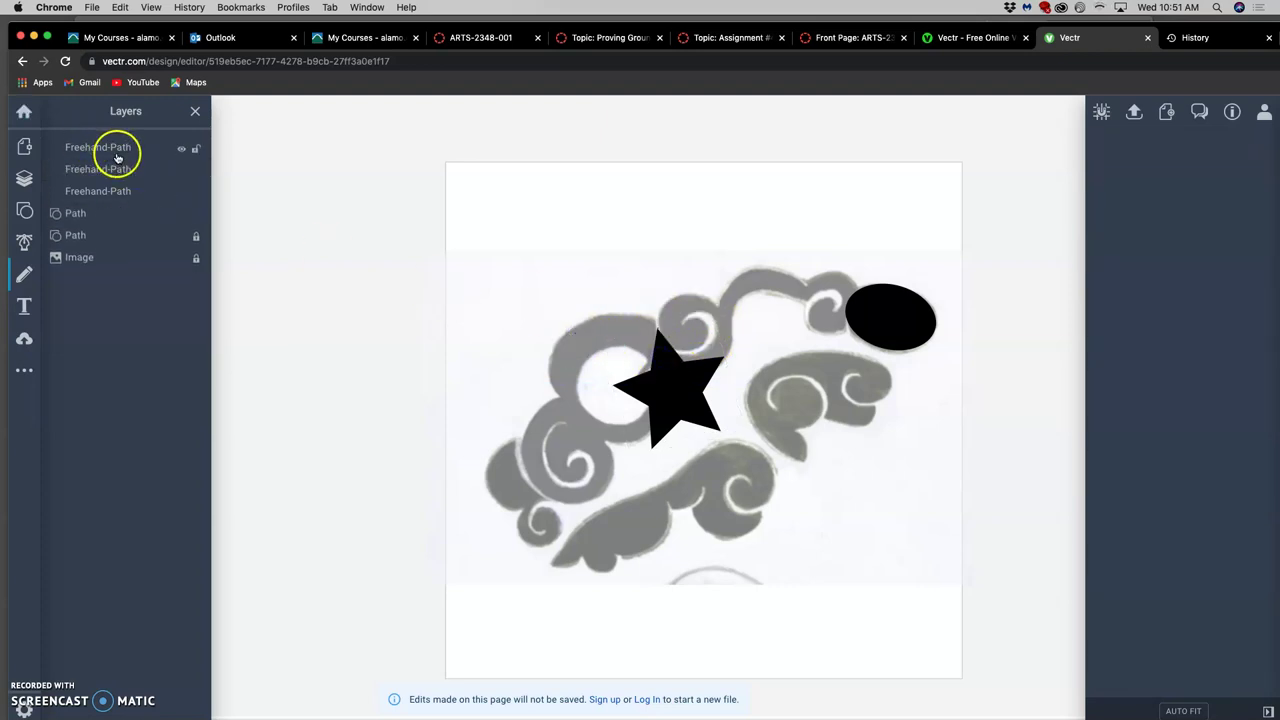
Step: Remove all the stray freehand paths from the drawing and select the star's layer
key(BackSpace)
key(BackSpace)
key(BackSpace)
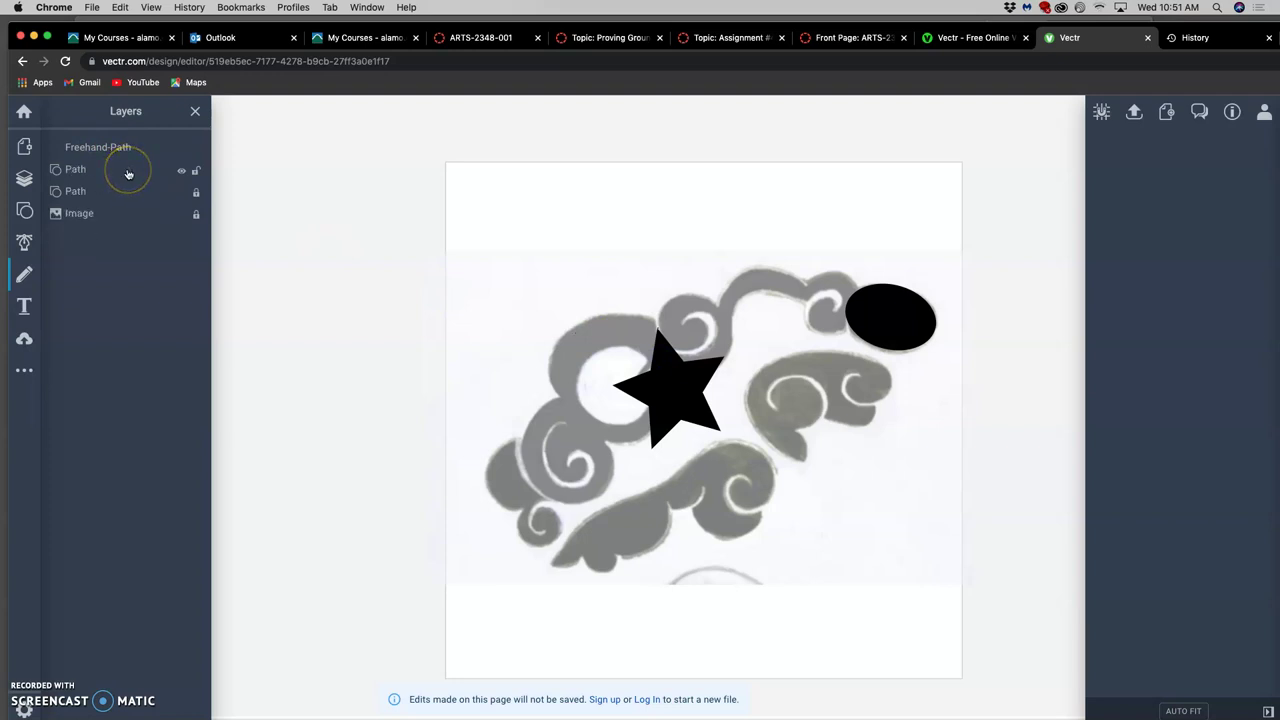
click(68, 150)
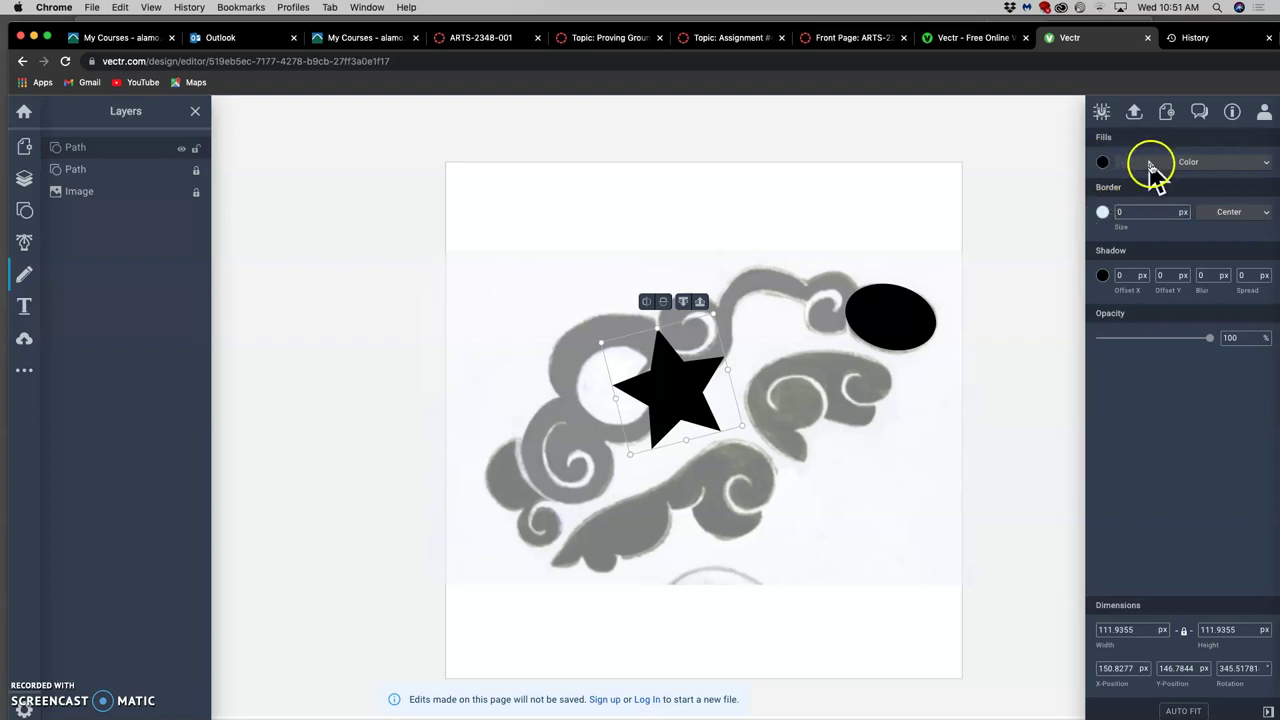
Step: Try tracing a loop of anchor points around the star with the Pen tool, starting at its upper tip
click(26, 241)
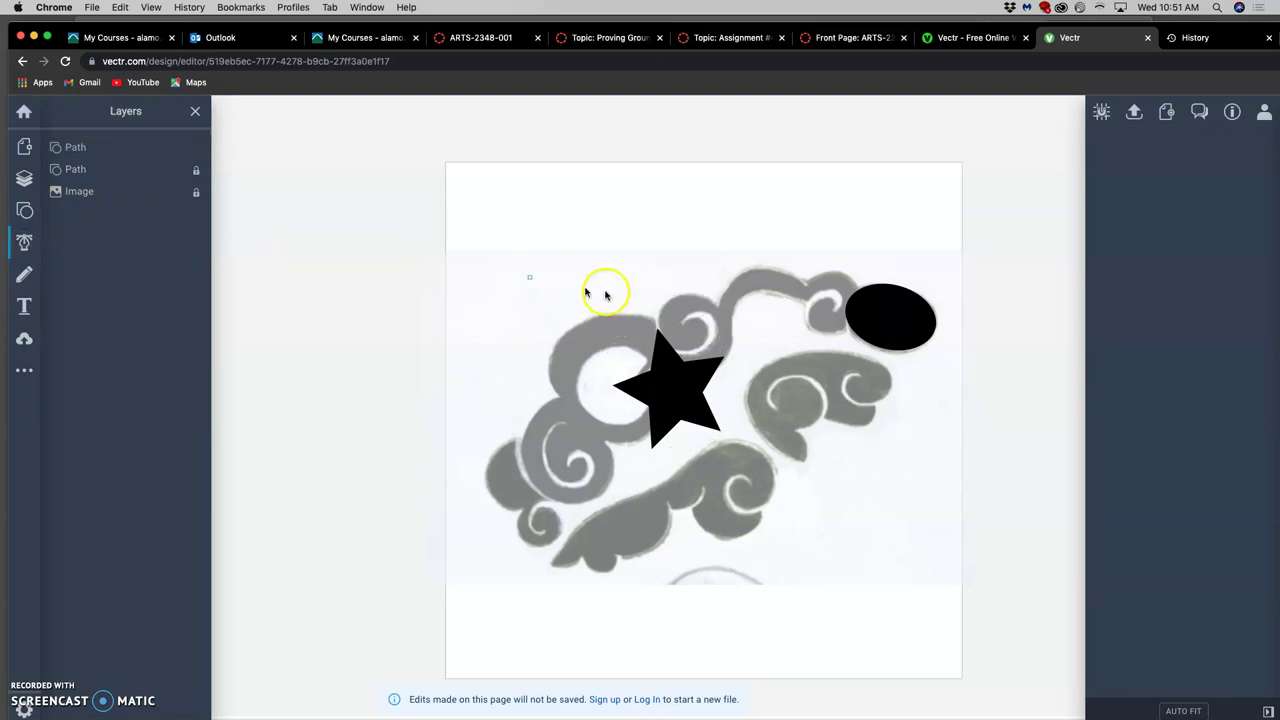
click(658, 337)
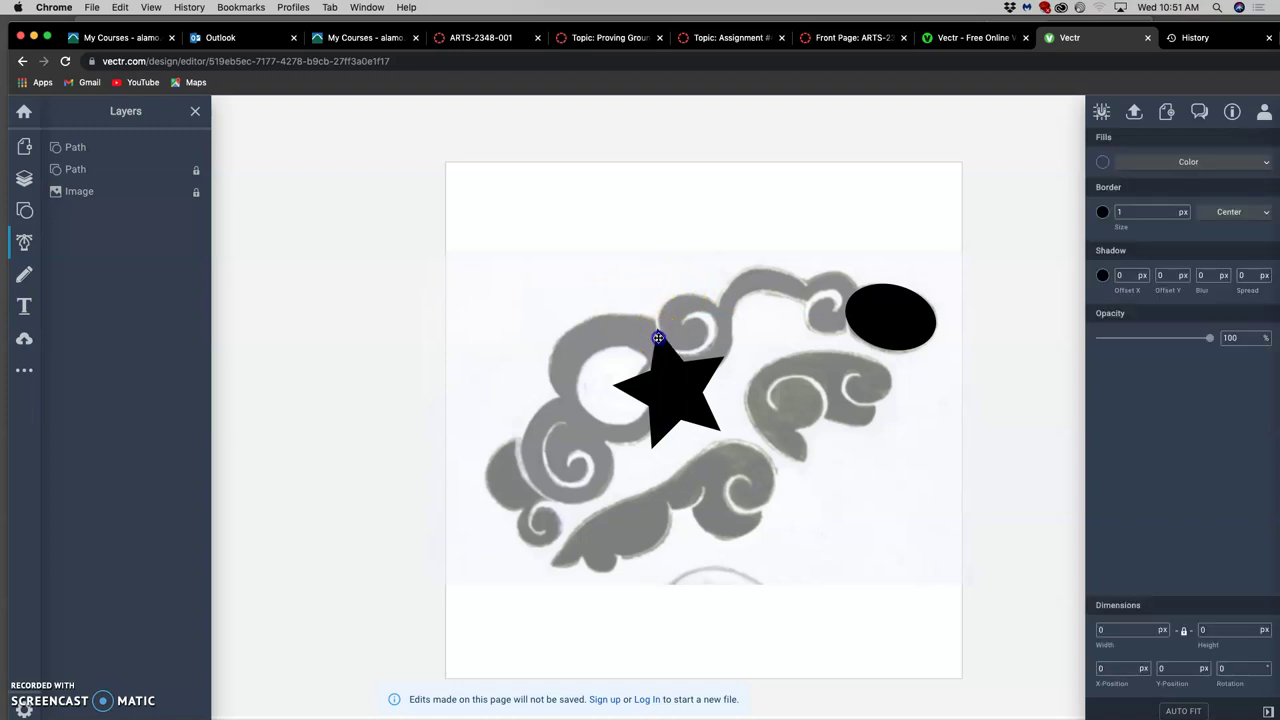
click(634, 325)
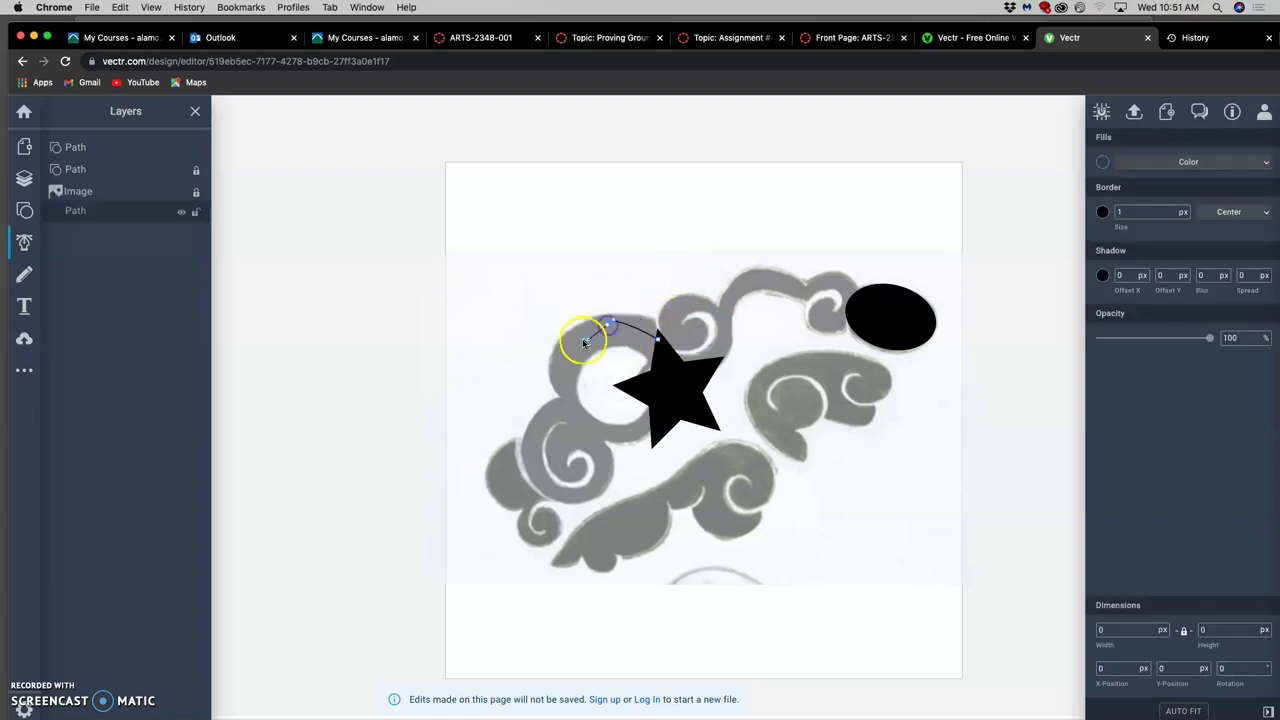
click(627, 476)
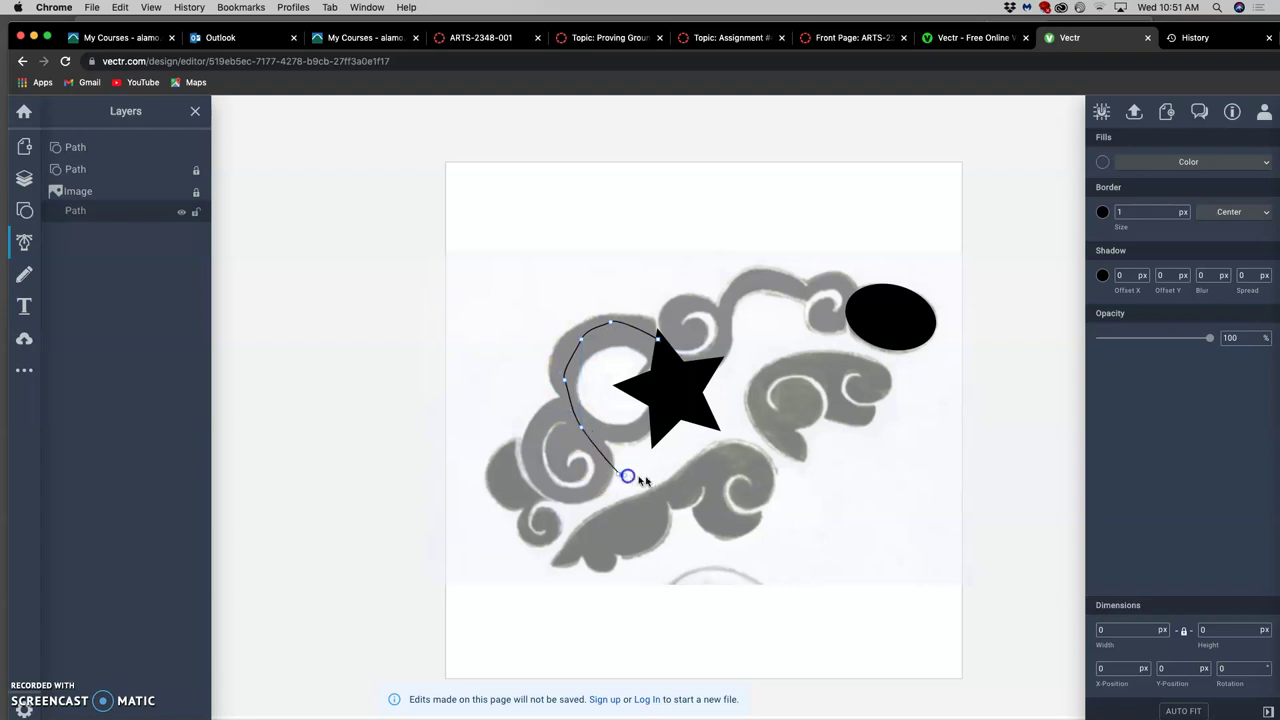
click(724, 466)
click(748, 428)
click(743, 376)
click(722, 346)
click(698, 338)
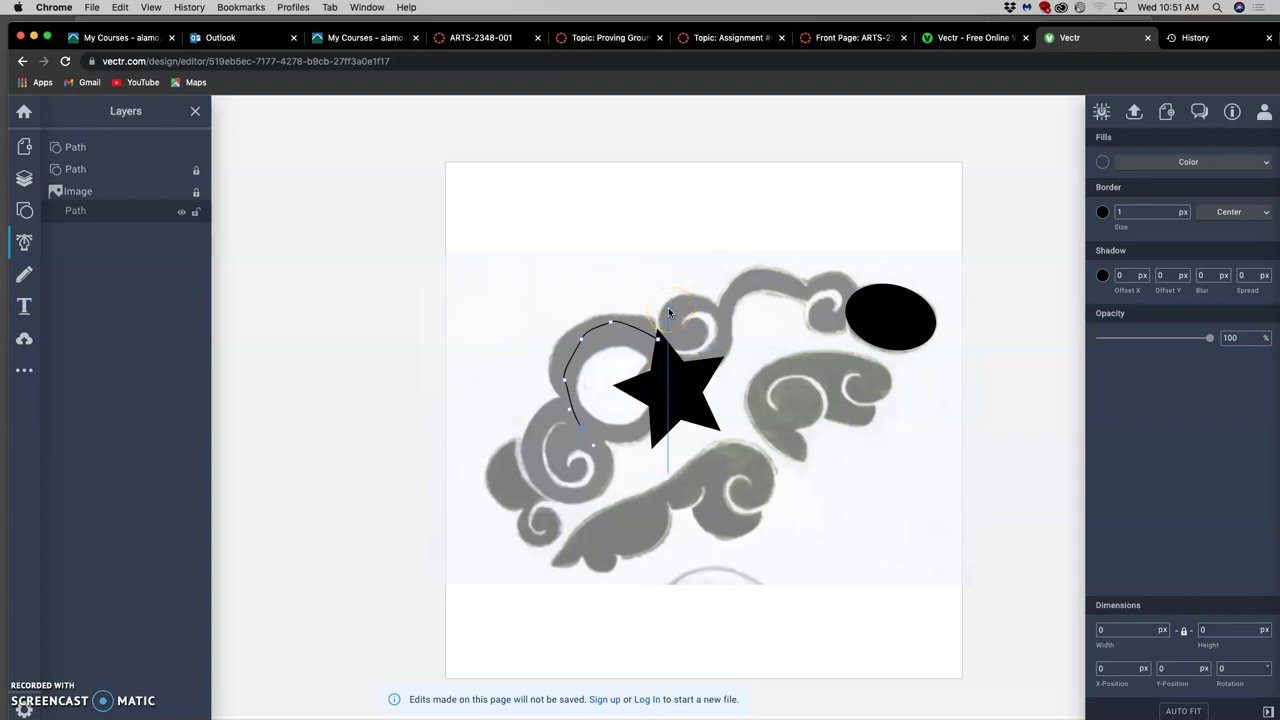
Step: Remove the unfinished pen path around the star, point by point
drag(668, 313, 658, 337)
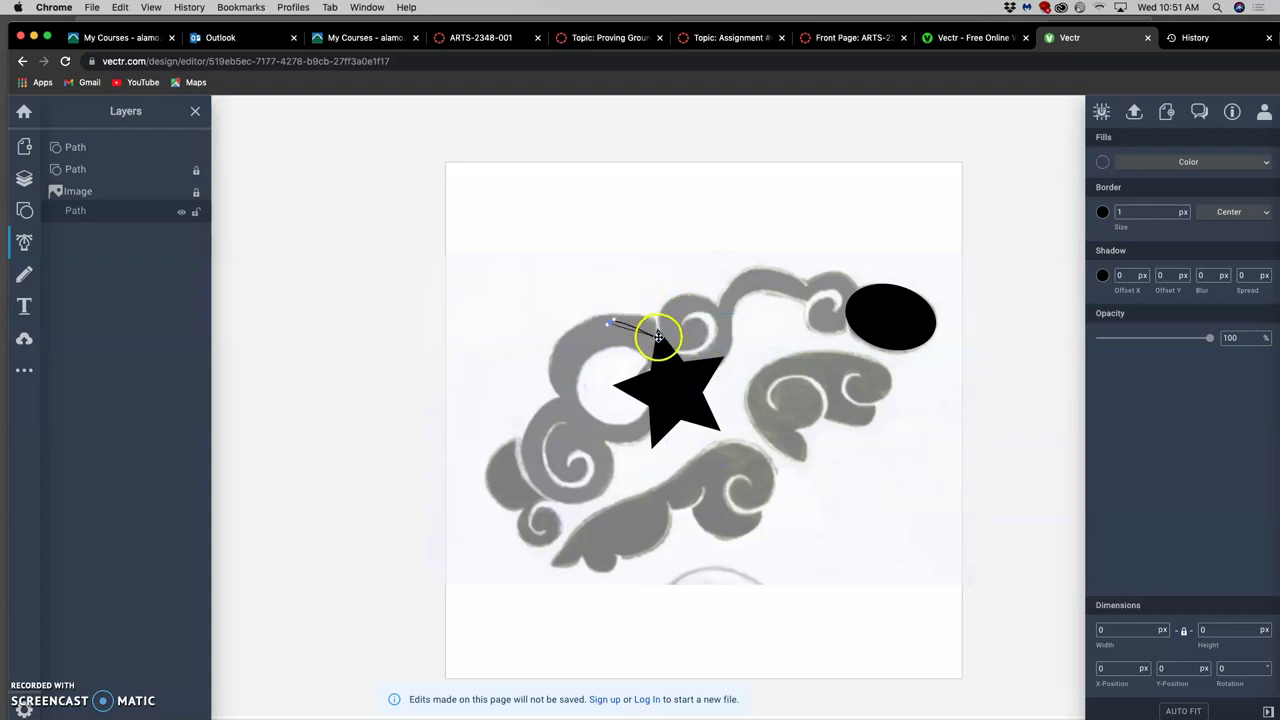
click(657, 339)
key(BackSpace)
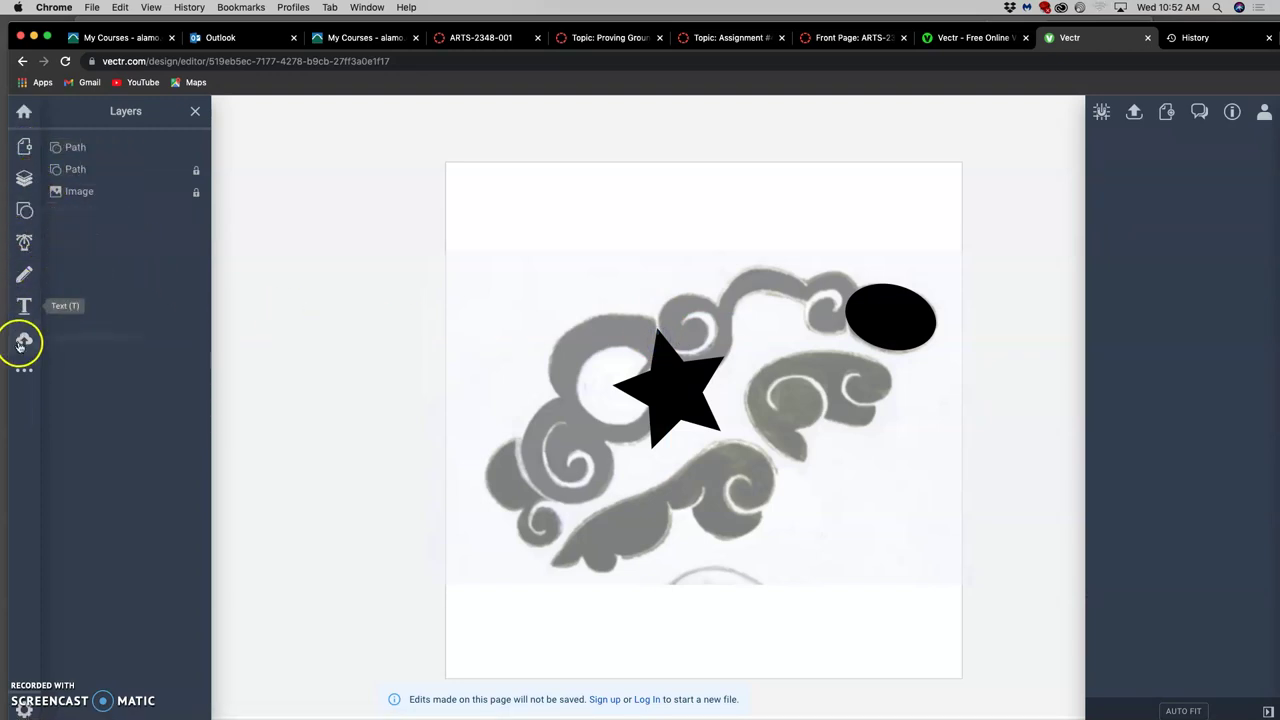
Step: Look through the library of additional shapes and close it
click(22, 373)
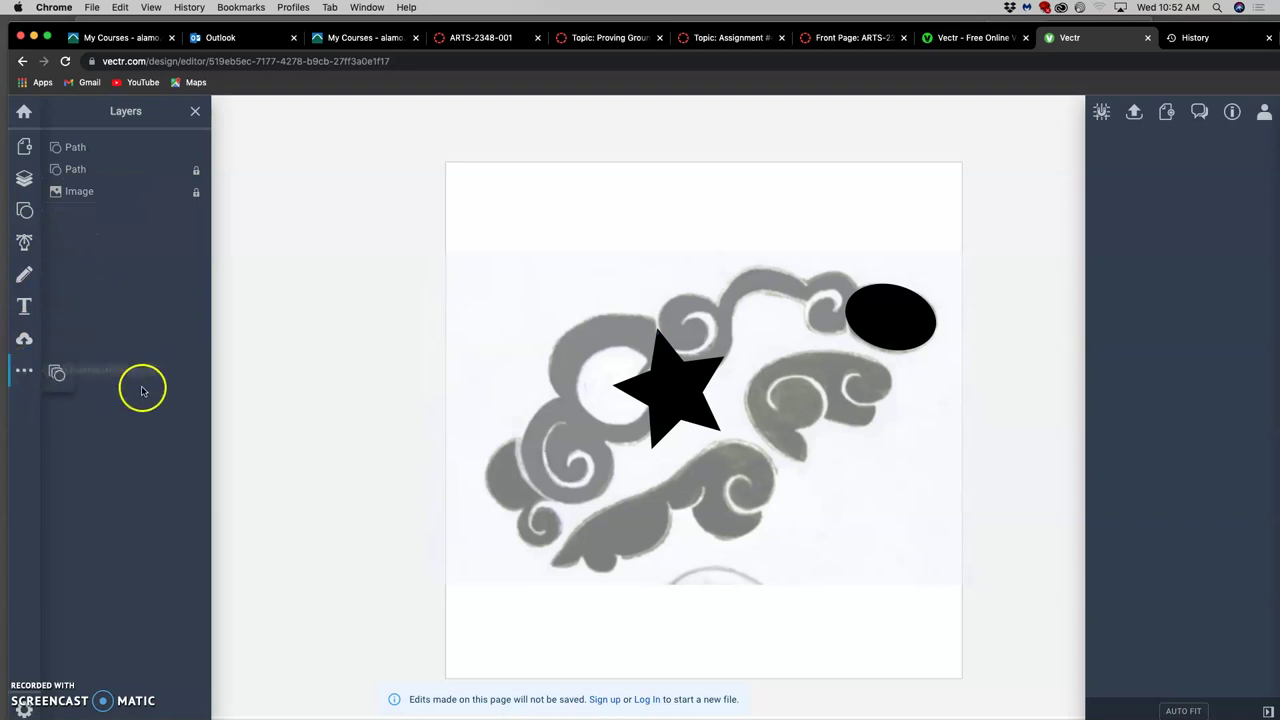
click(58, 375)
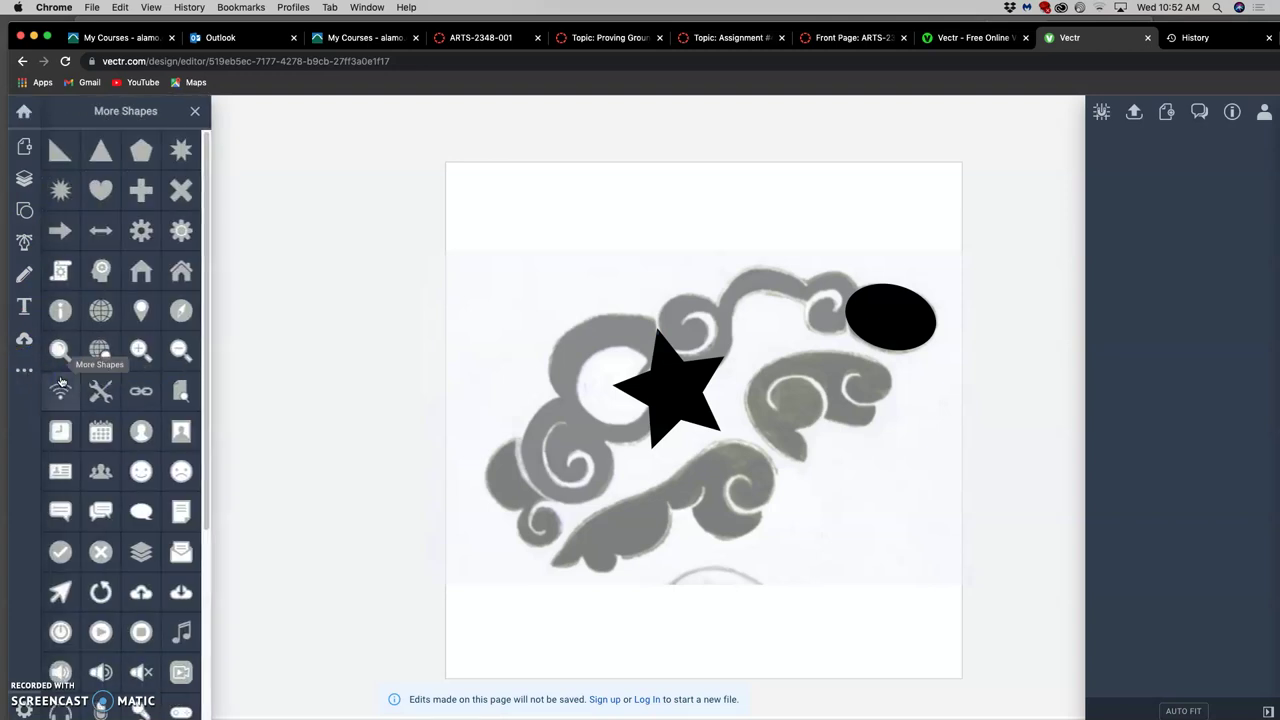
click(191, 110)
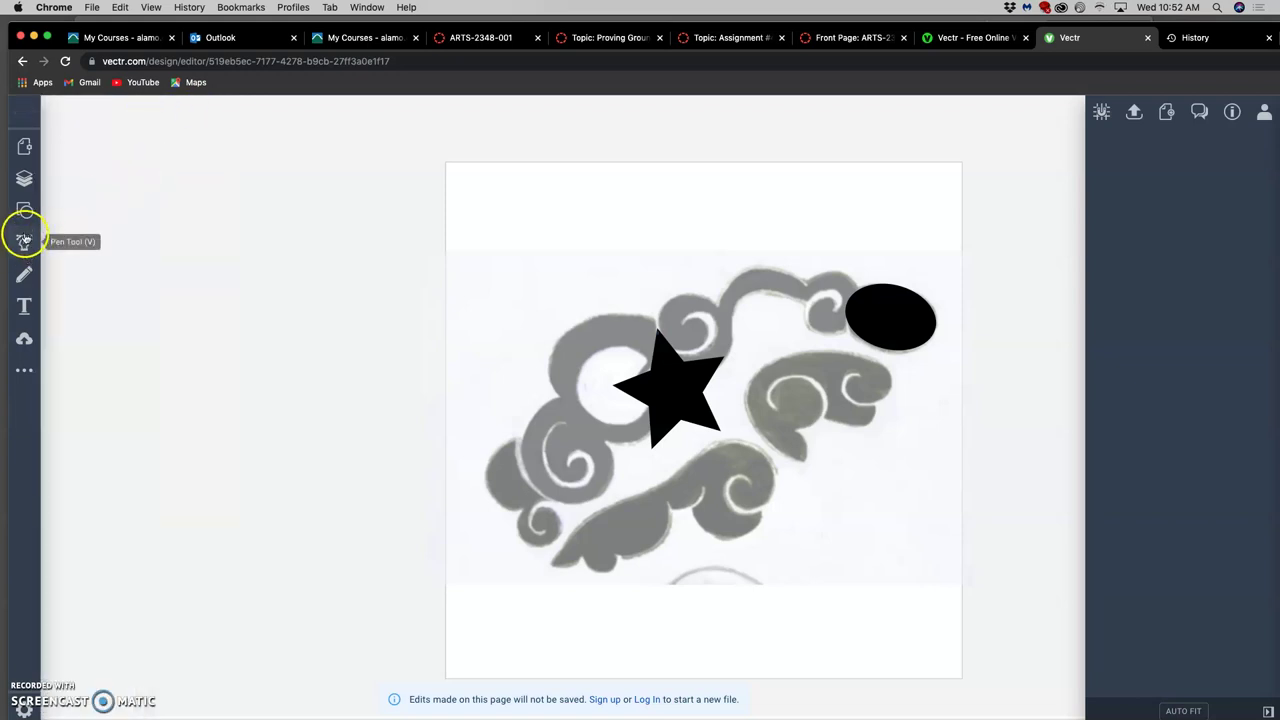
Step: Bring back the layers list and hide the star's layer
click(24, 272)
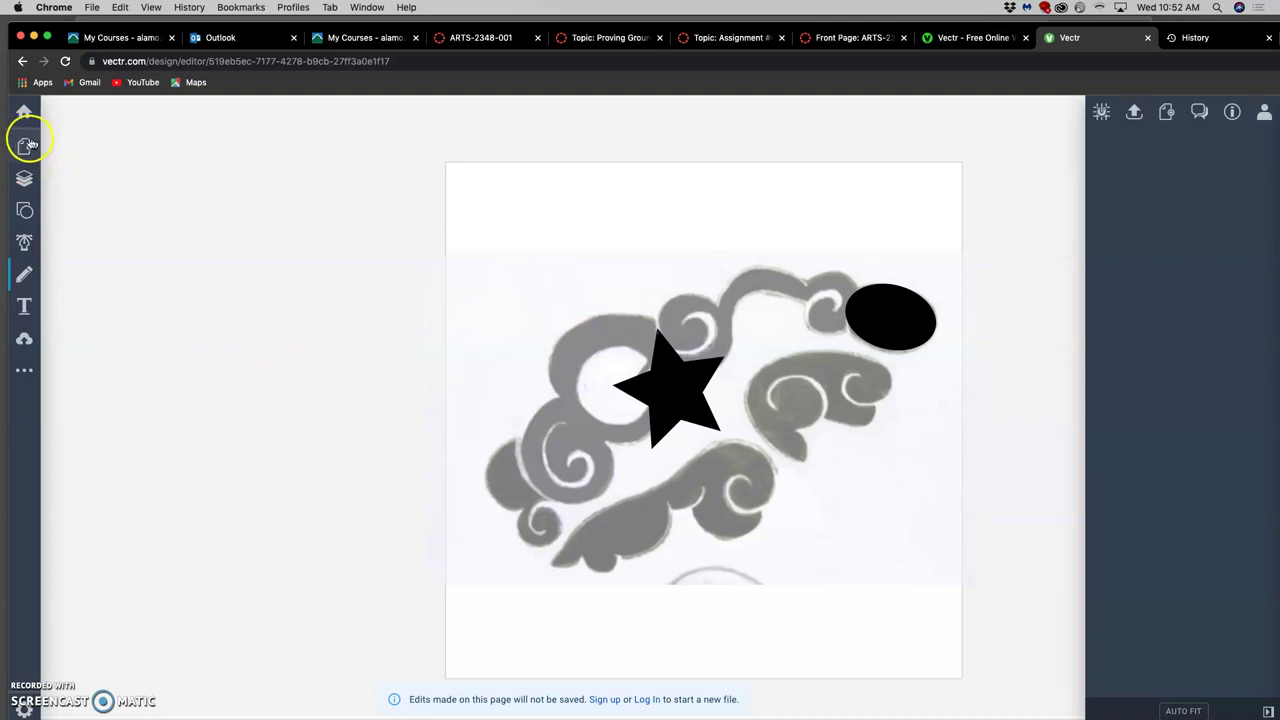
click(24, 178)
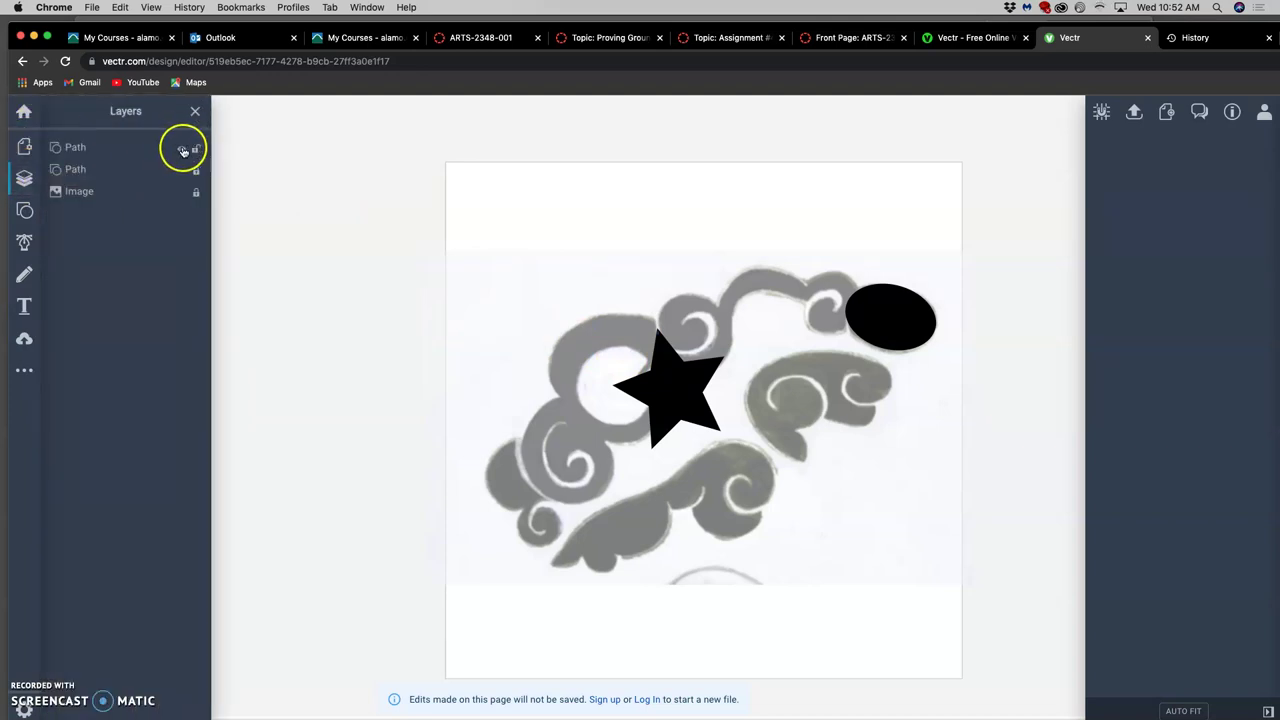
click(181, 150)
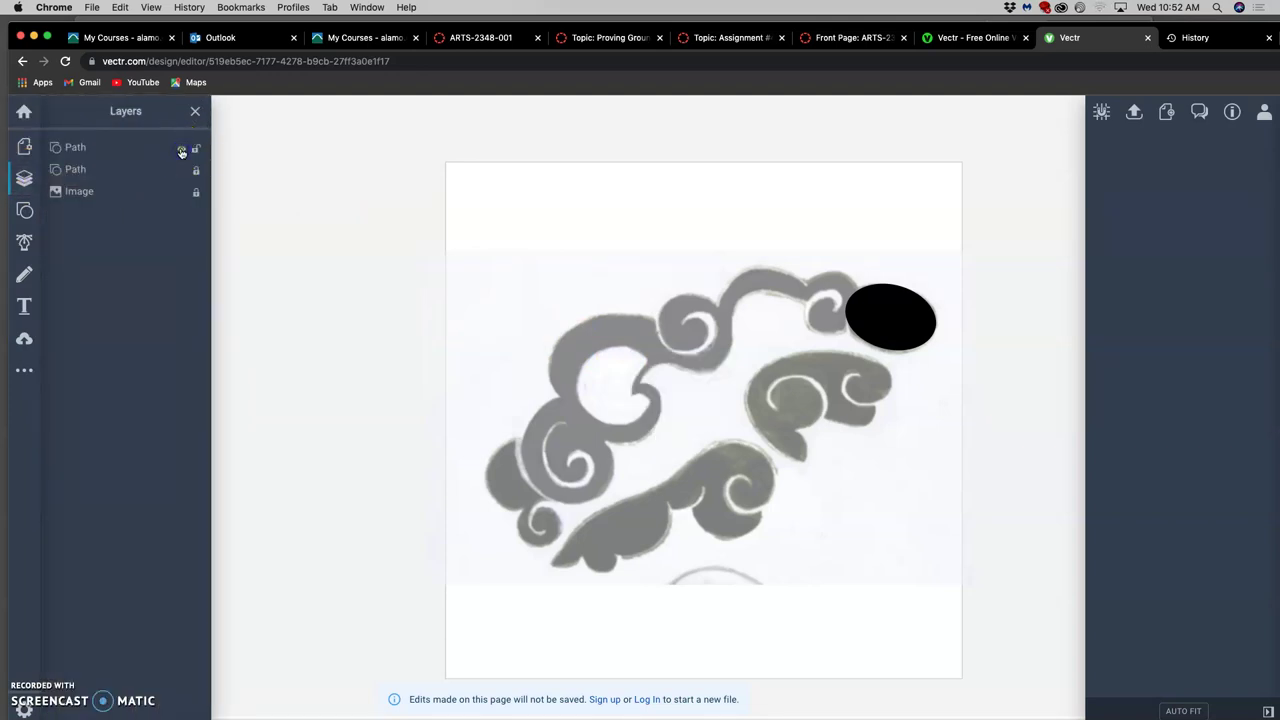
Step: Trace the upper cloud scroll with the Pen tool as an open curved path about 276 by 189 px, ending near the ellipse
click(24, 242)
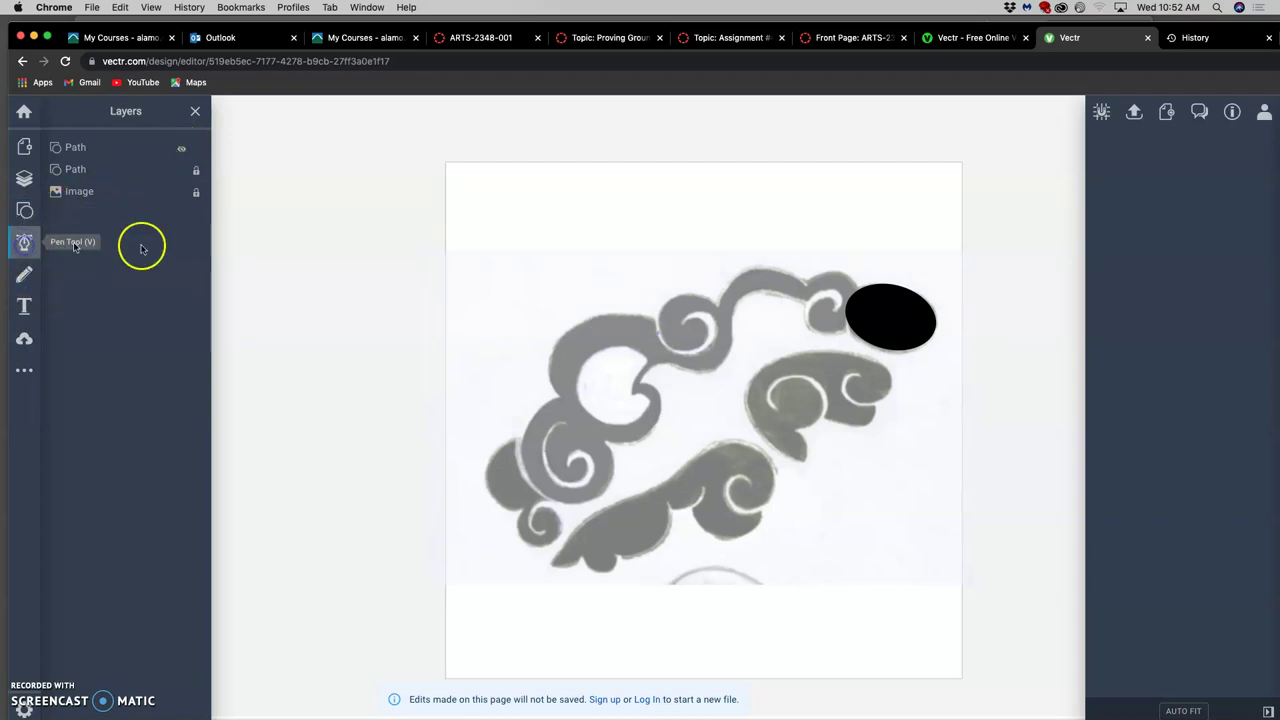
click(654, 322)
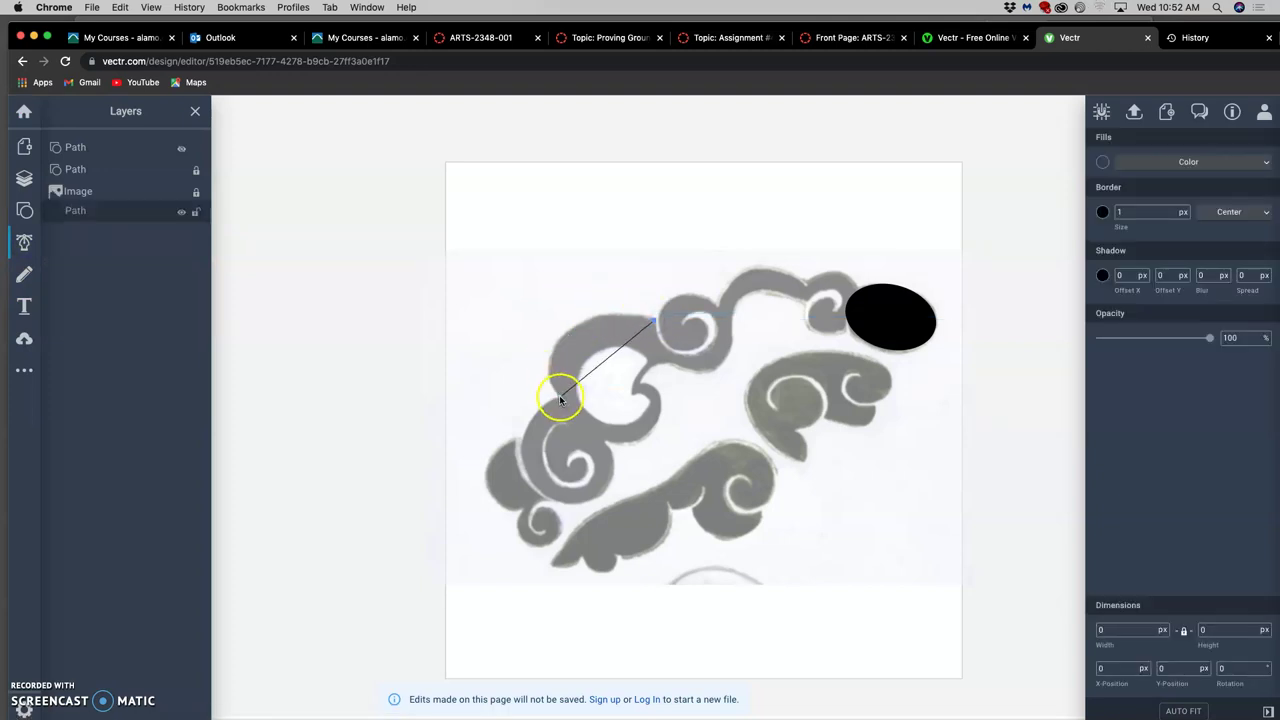
drag(559, 396, 599, 494)
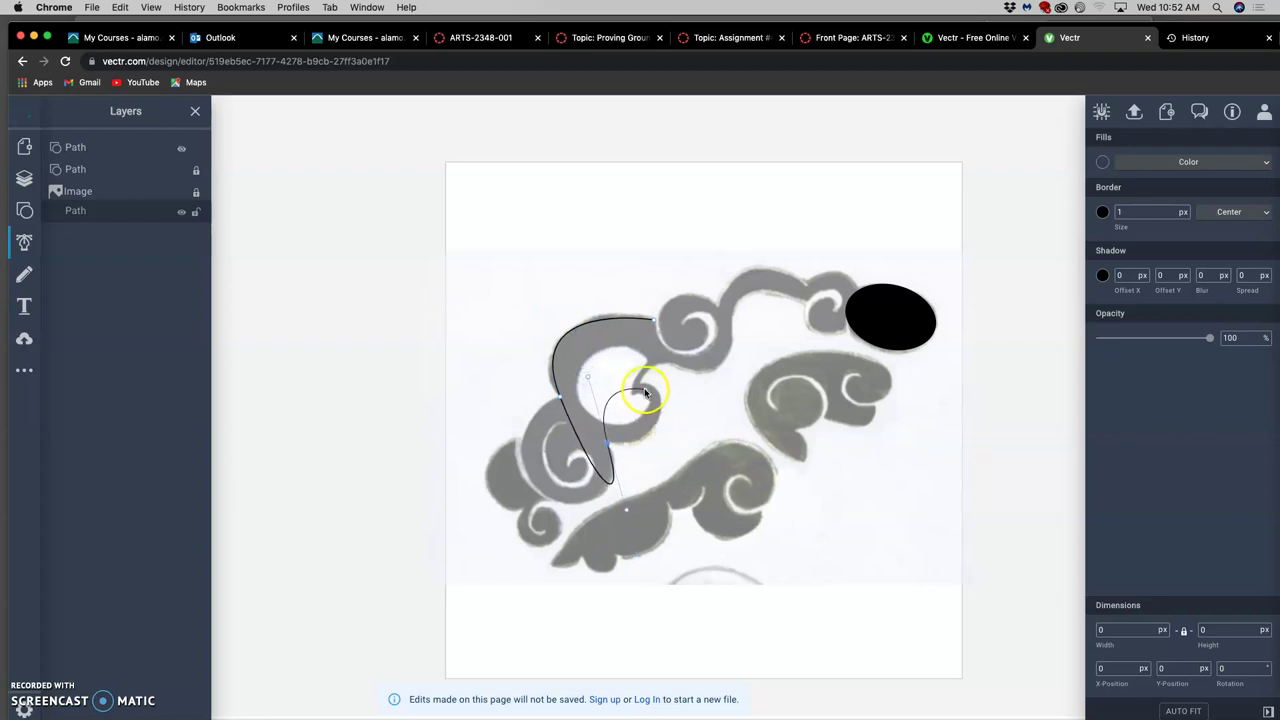
drag(642, 388, 714, 370)
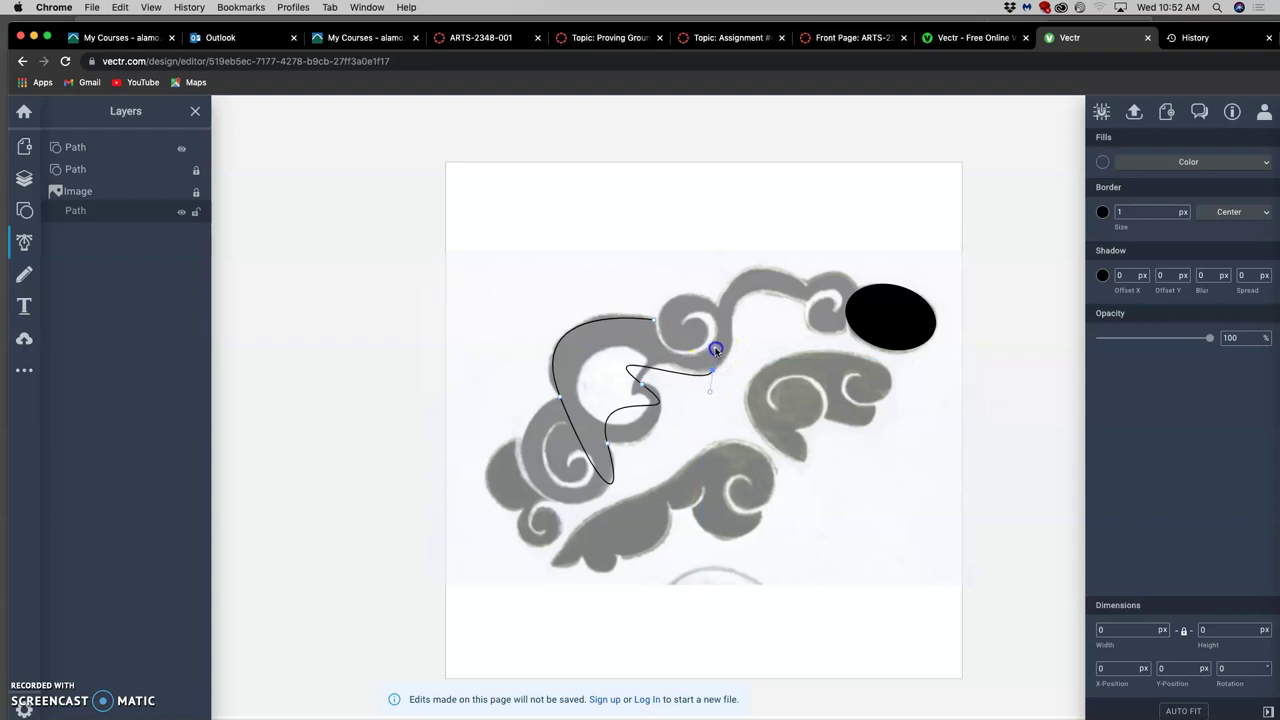
click(734, 341)
drag(787, 295, 836, 312)
key(Escape)
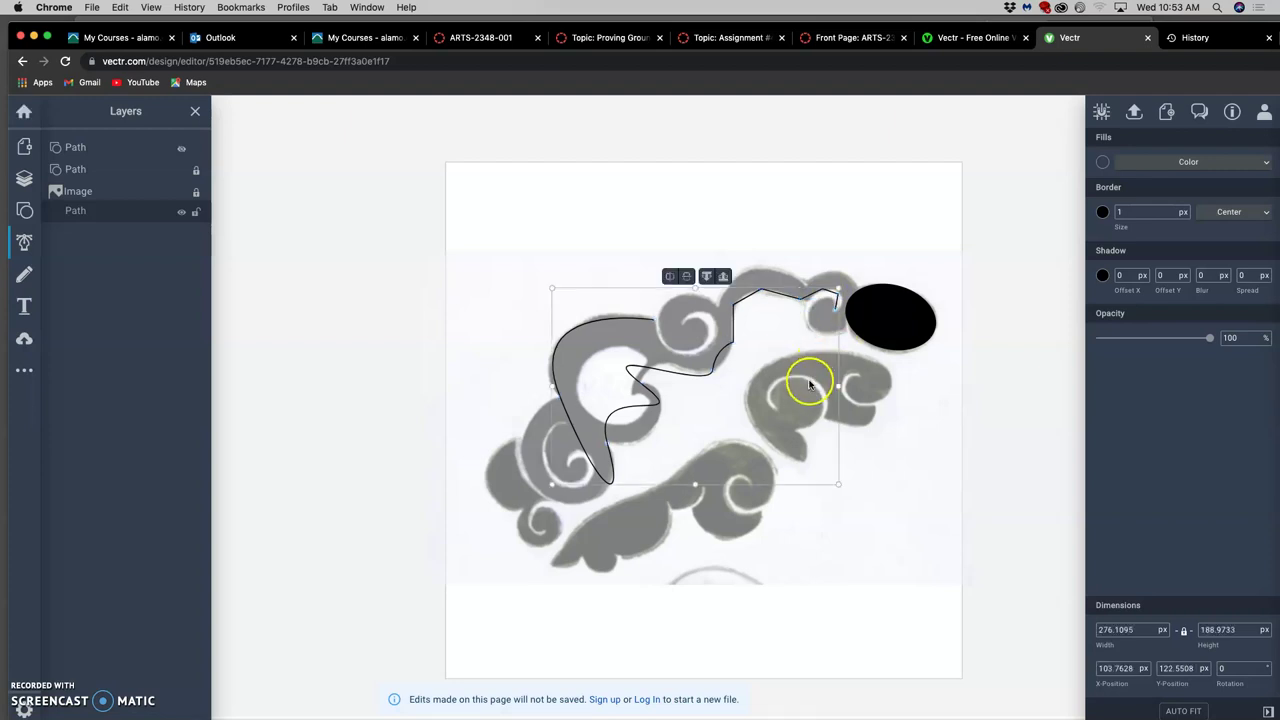
click(834, 313)
click(835, 310)
click(740, 331)
click(679, 373)
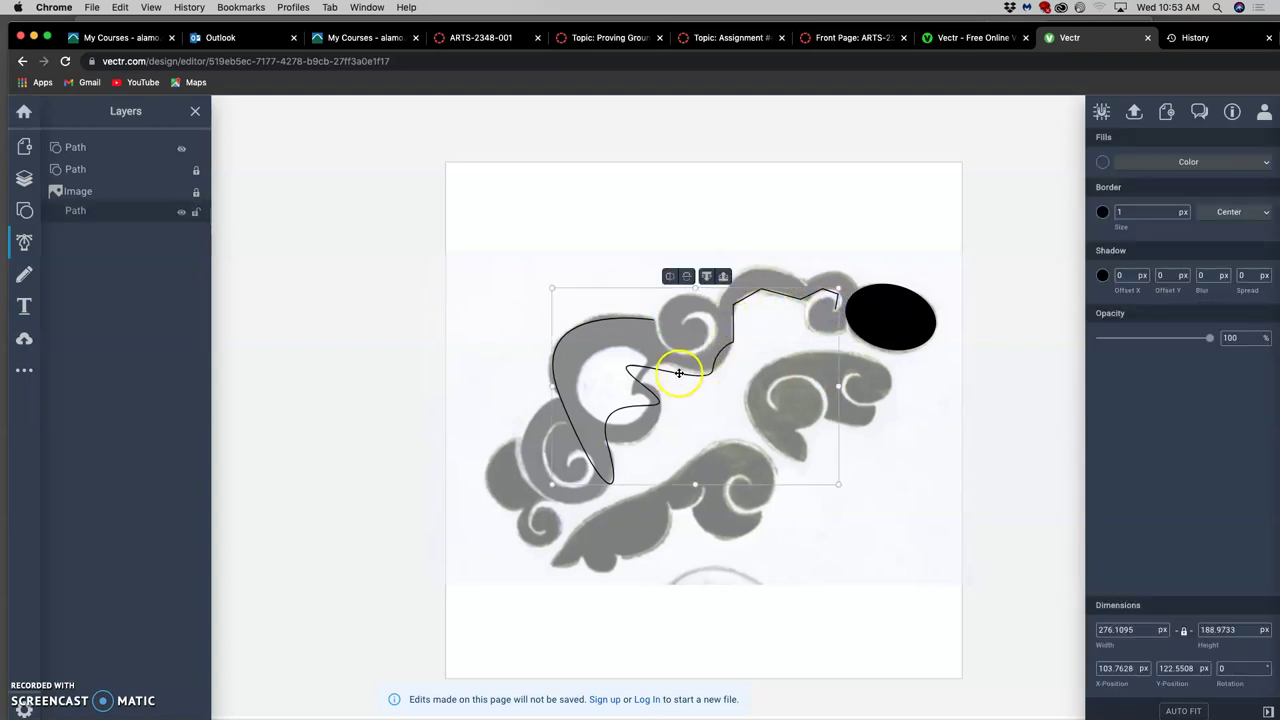
Step: Try shifting the traced path slightly over the upper cloud scroll and undo the last move
click(683, 373)
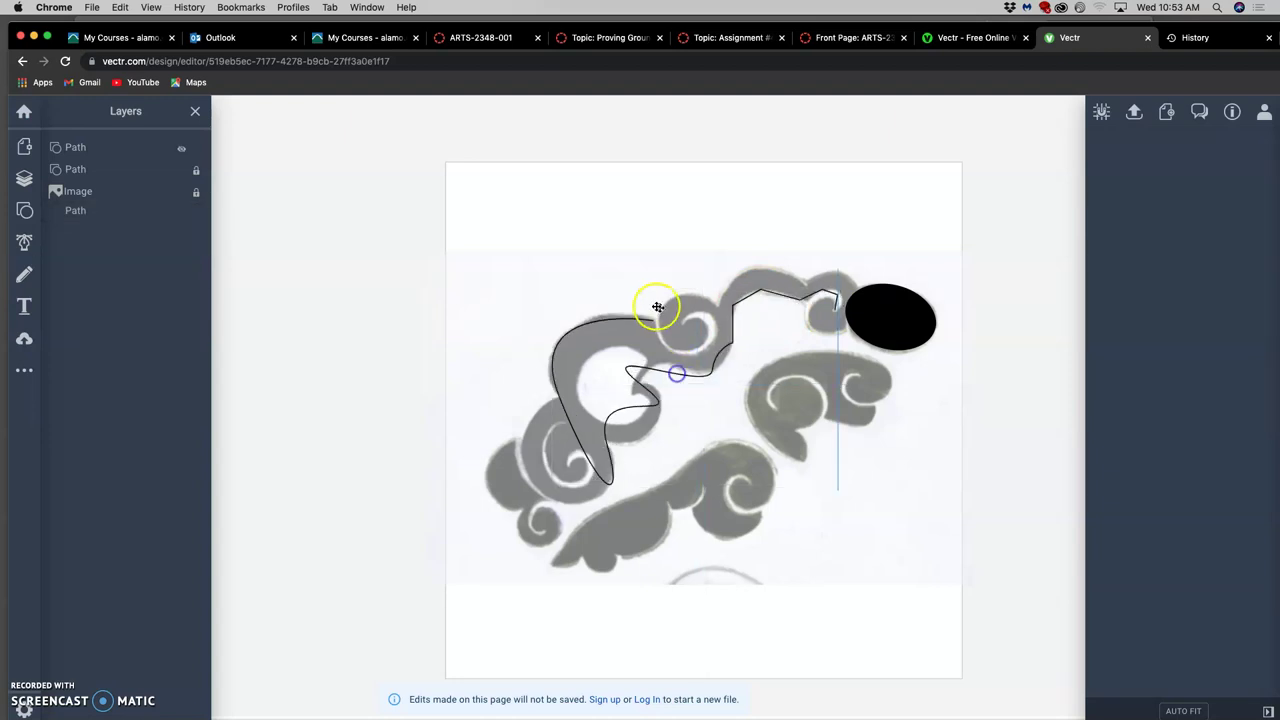
drag(657, 307, 686, 370)
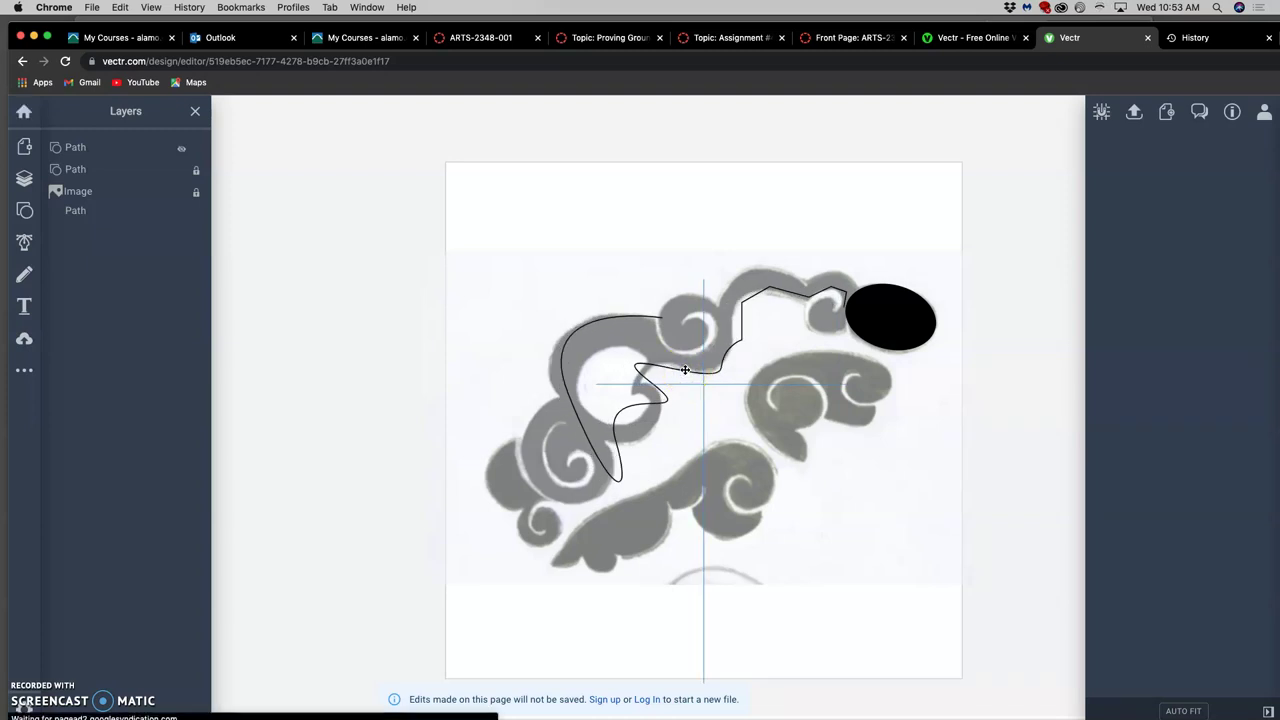
drag(674, 355, 695, 372)
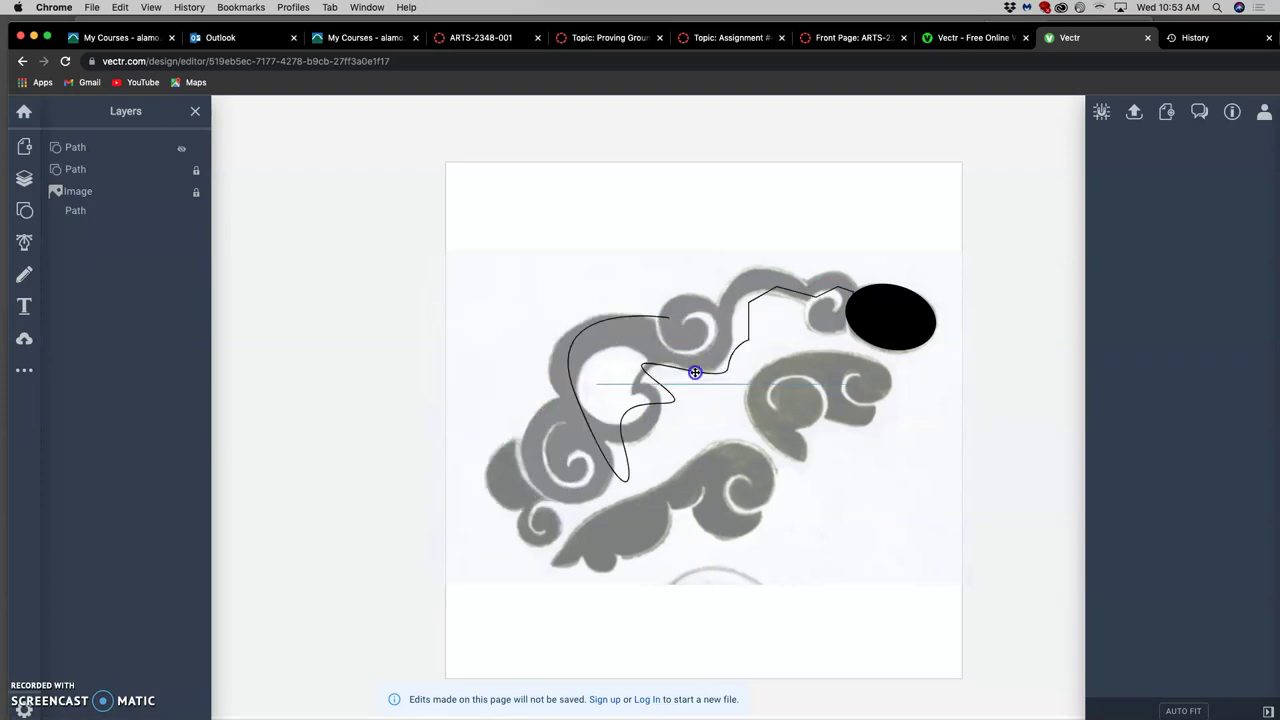
right_click(694, 357)
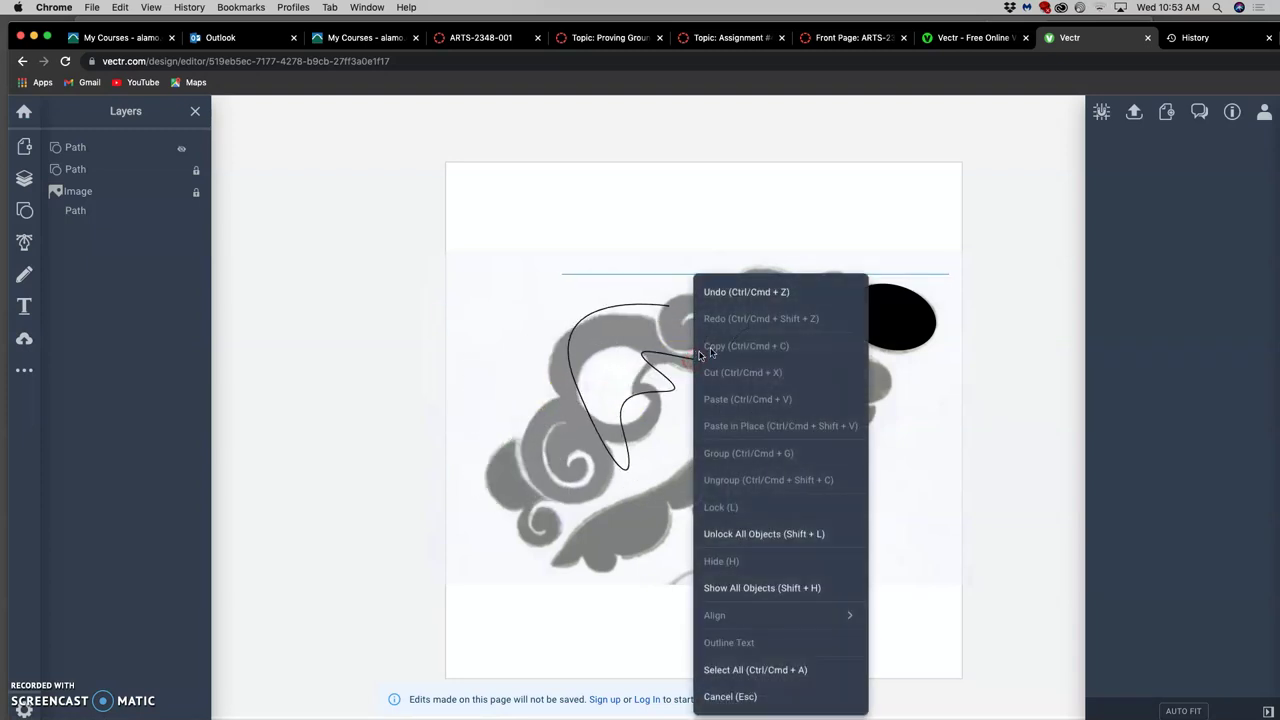
click(747, 292)
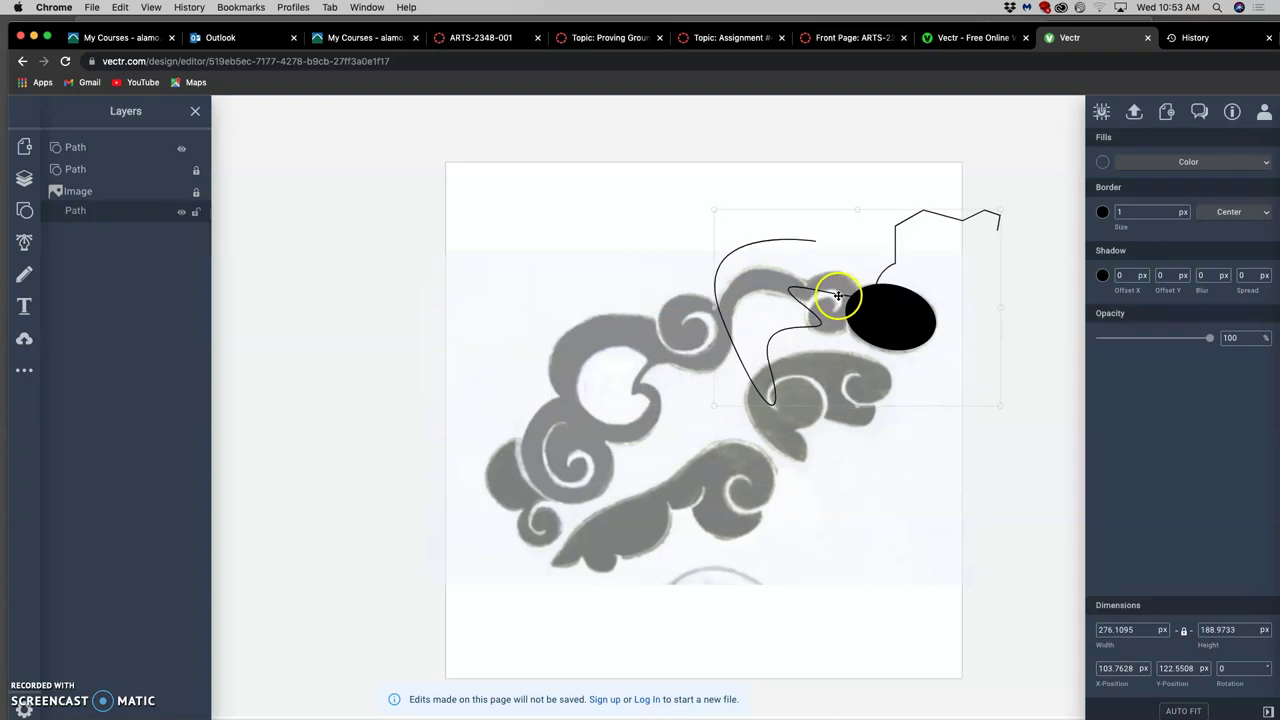
Step: Move the traced path back toward the upper cloud scroll, undo that change and dismiss the object commands
drag(838, 295, 702, 313)
right_click(703, 274)
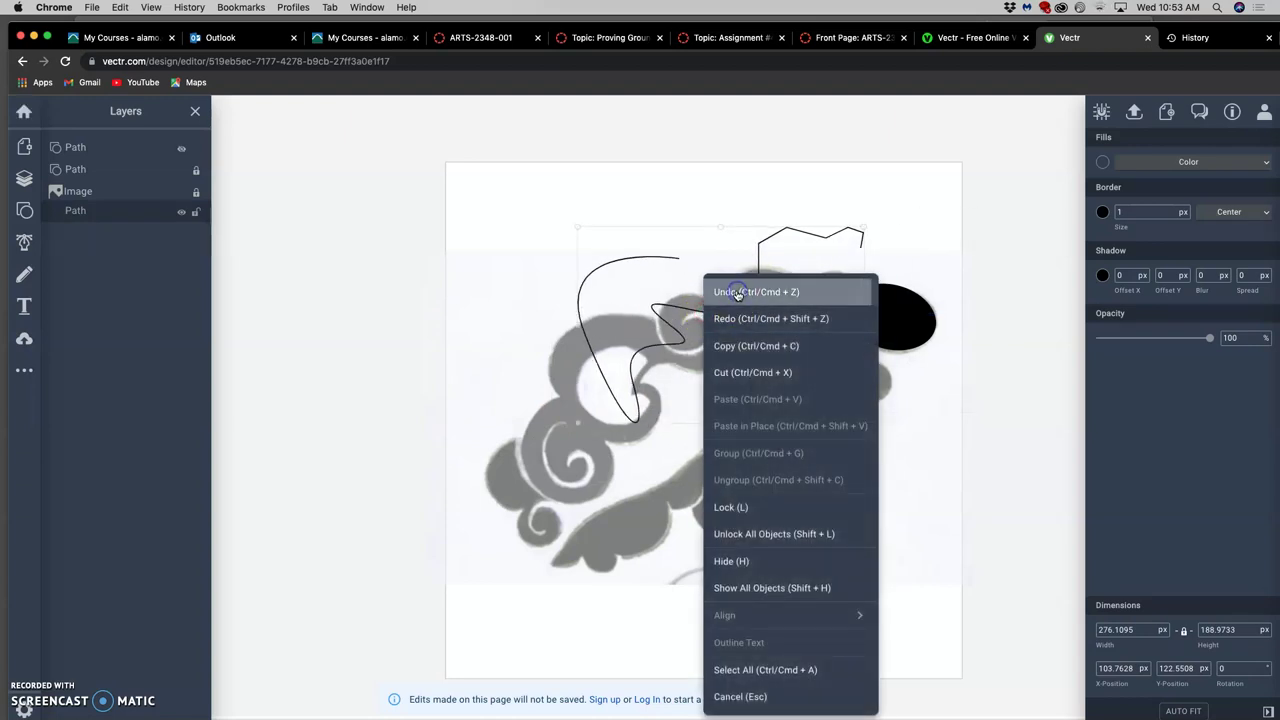
click(738, 293)
right_click(707, 342)
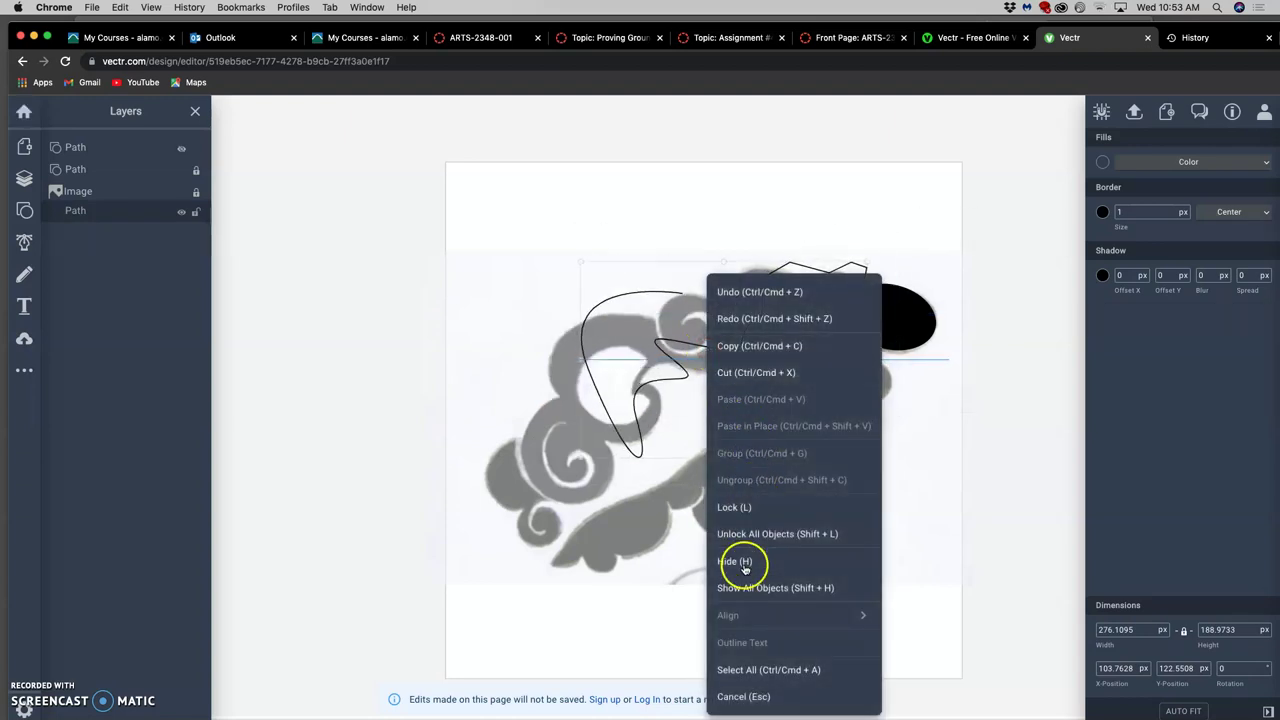
click(741, 696)
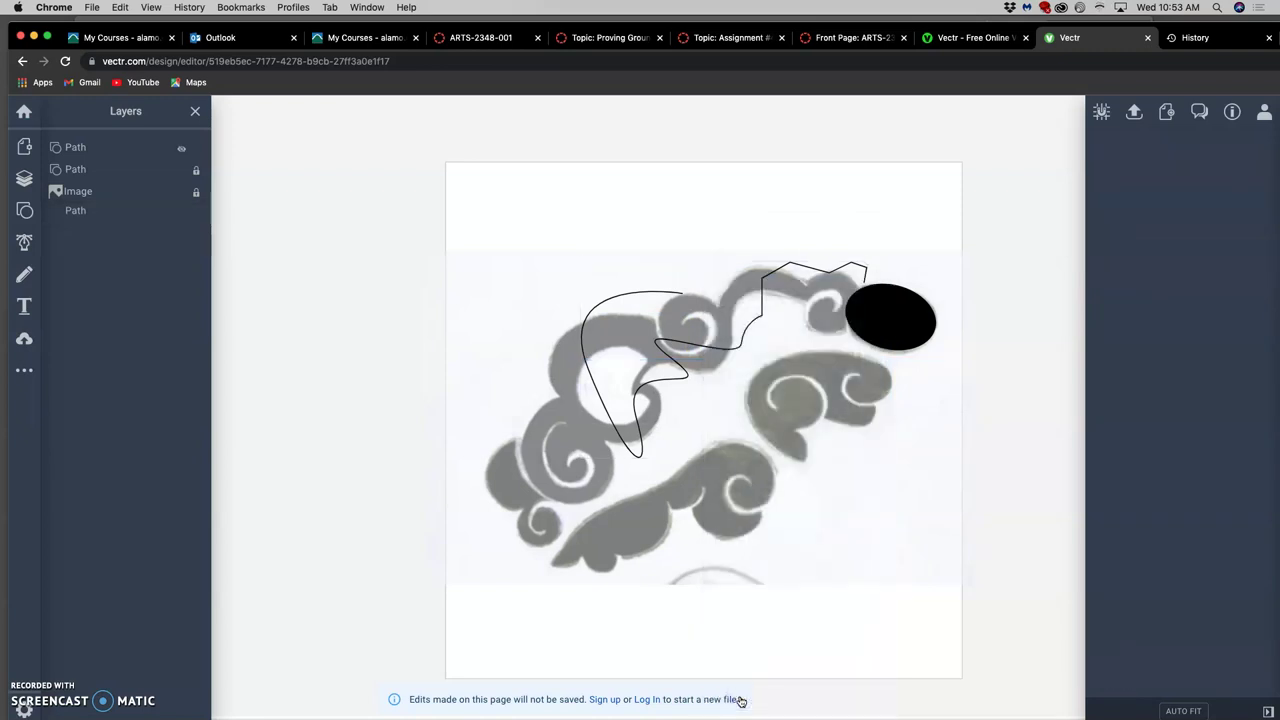
Step: Shift the traced path further over the cloud scroll and unlock all objects in the drawing
drag(708, 345, 645, 366)
right_click(650, 366)
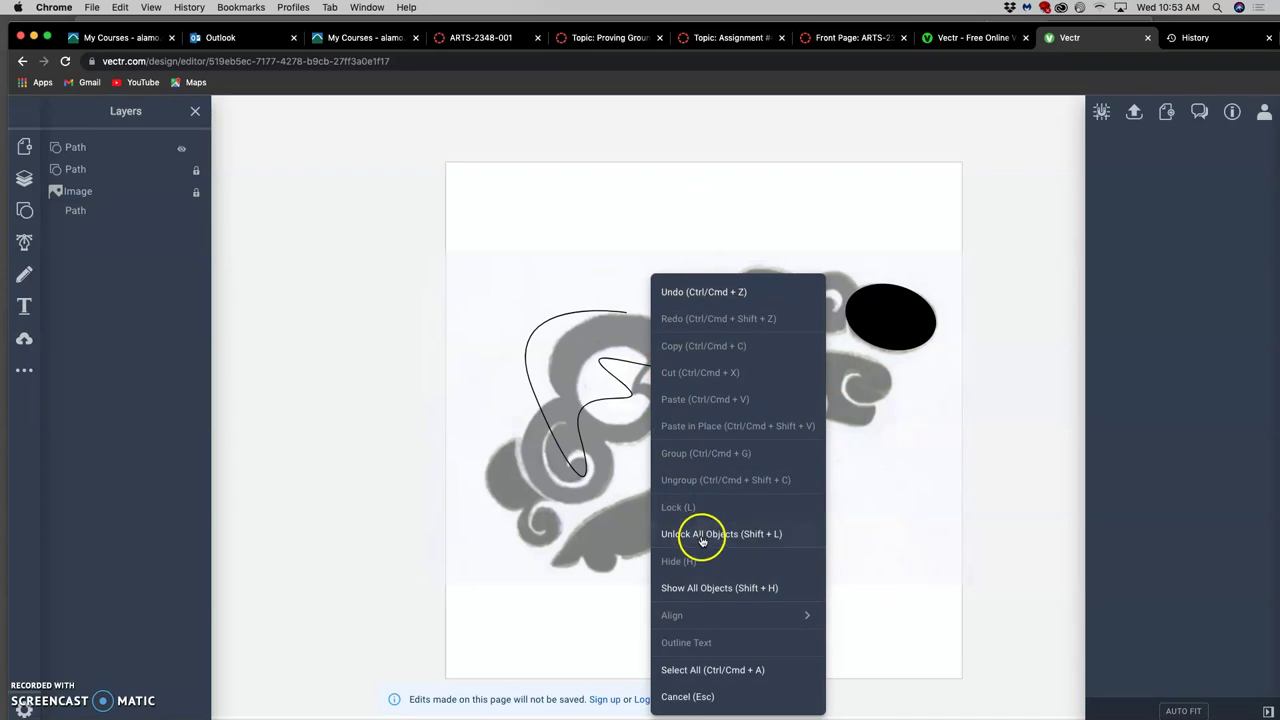
click(702, 534)
Step: Reposition the traced path over the upper scroll at about X 93 px, Y 109 px
drag(648, 366, 684, 373)
right_click(684, 373)
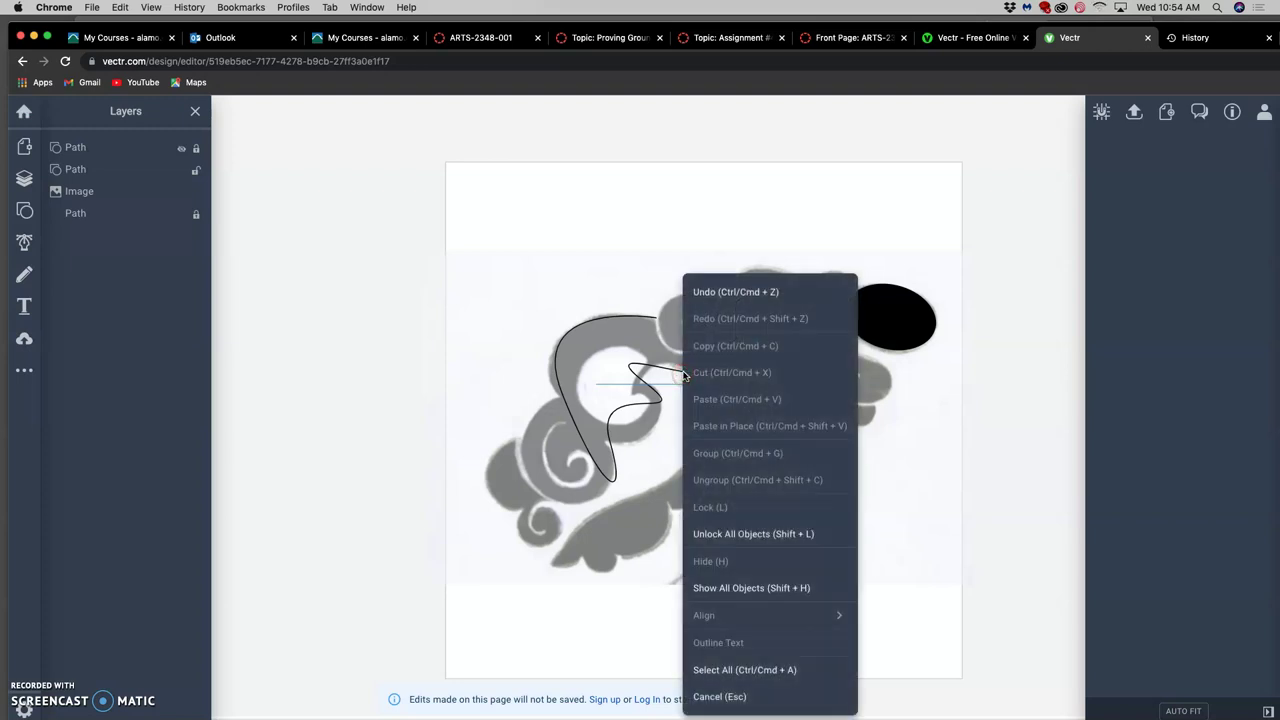
drag(683, 372, 672, 375)
key(ctrl+shift+z)
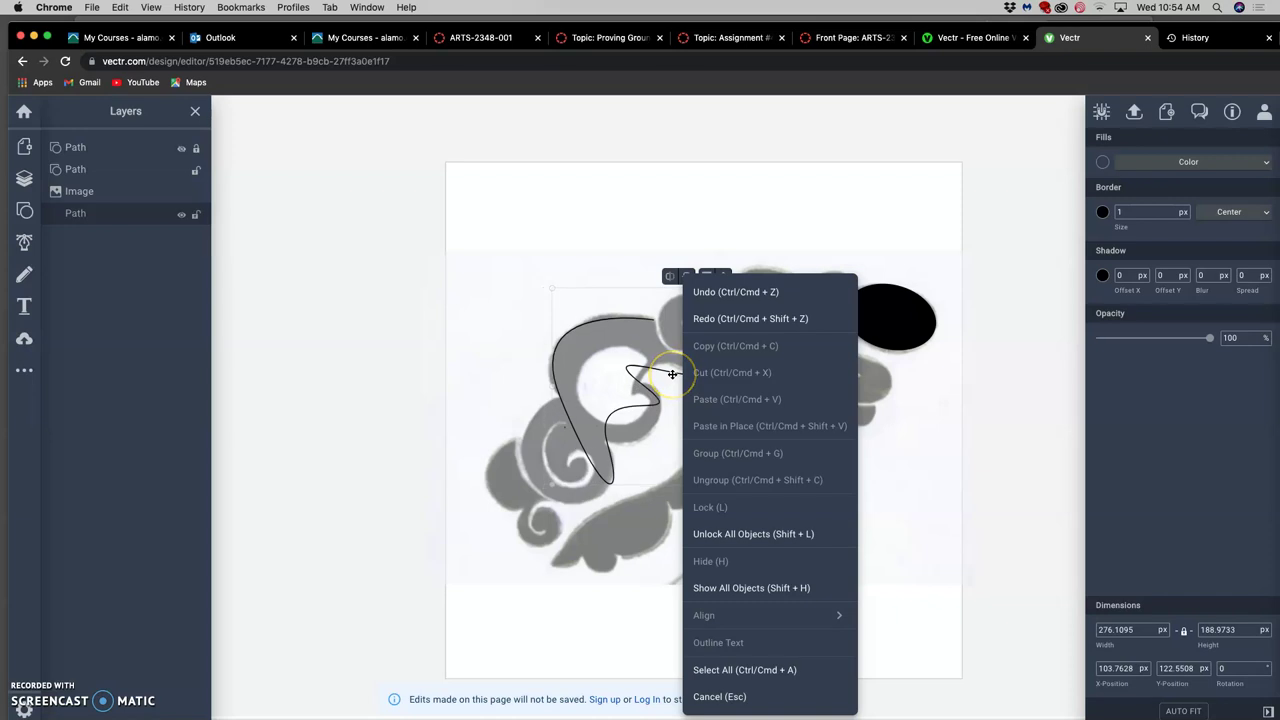
drag(672, 375, 666, 359)
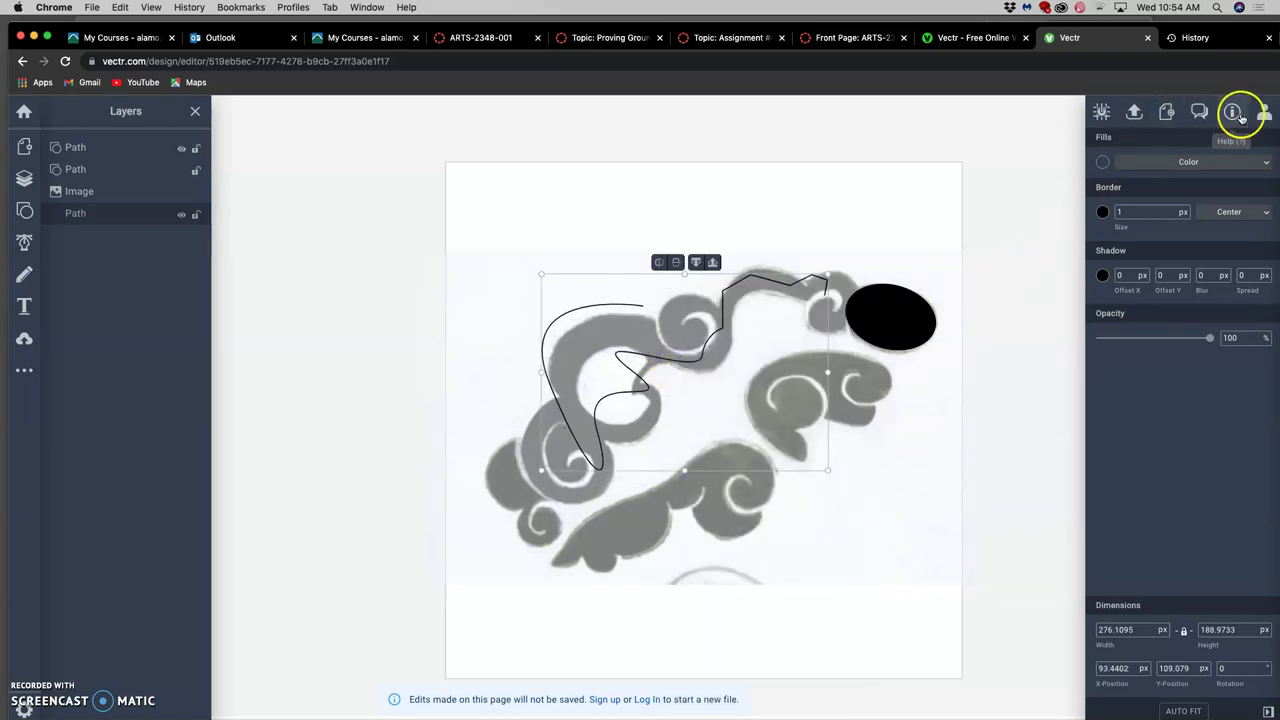
Step: Open the export settings and choose SVG as the file format for the page
click(1133, 115)
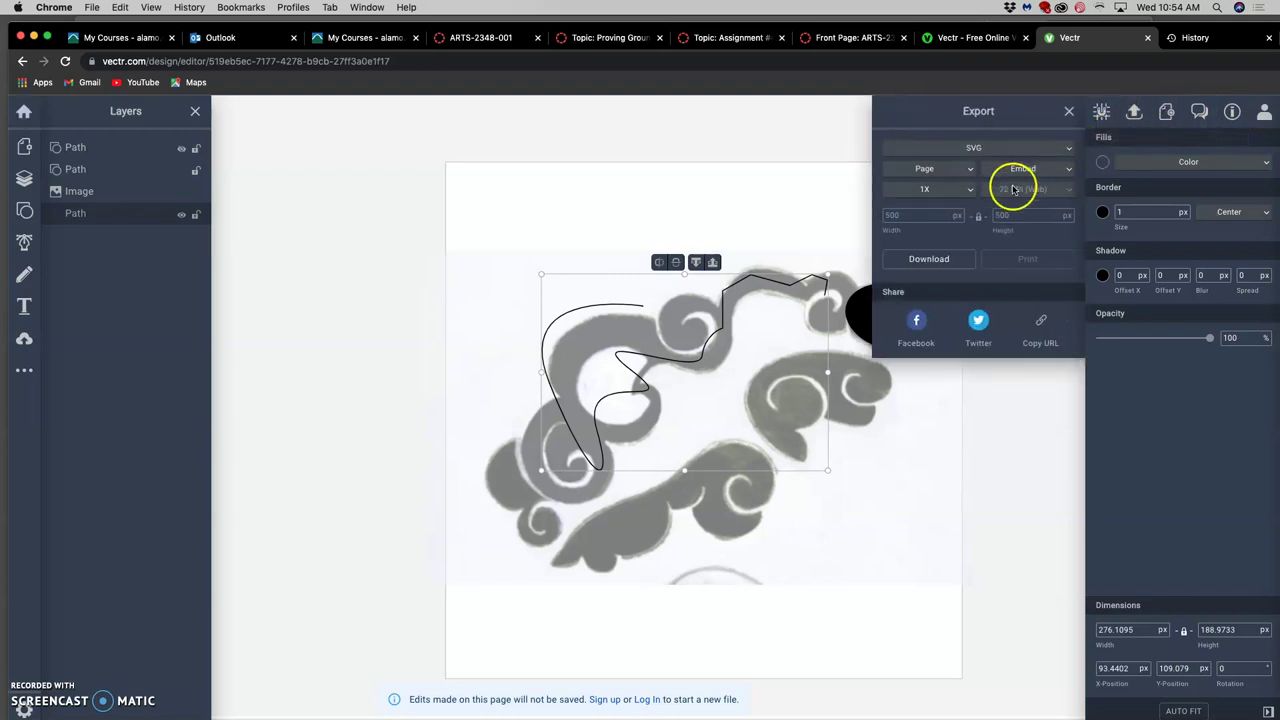
click(1014, 150)
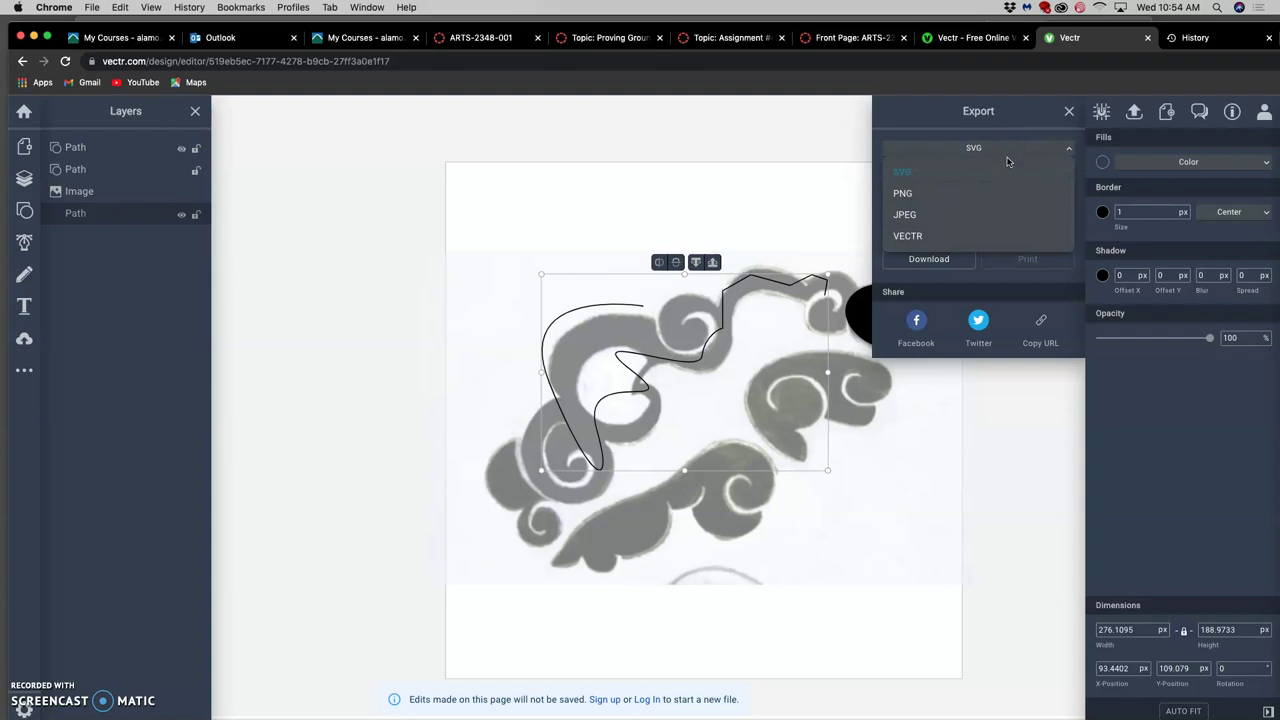
click(926, 182)
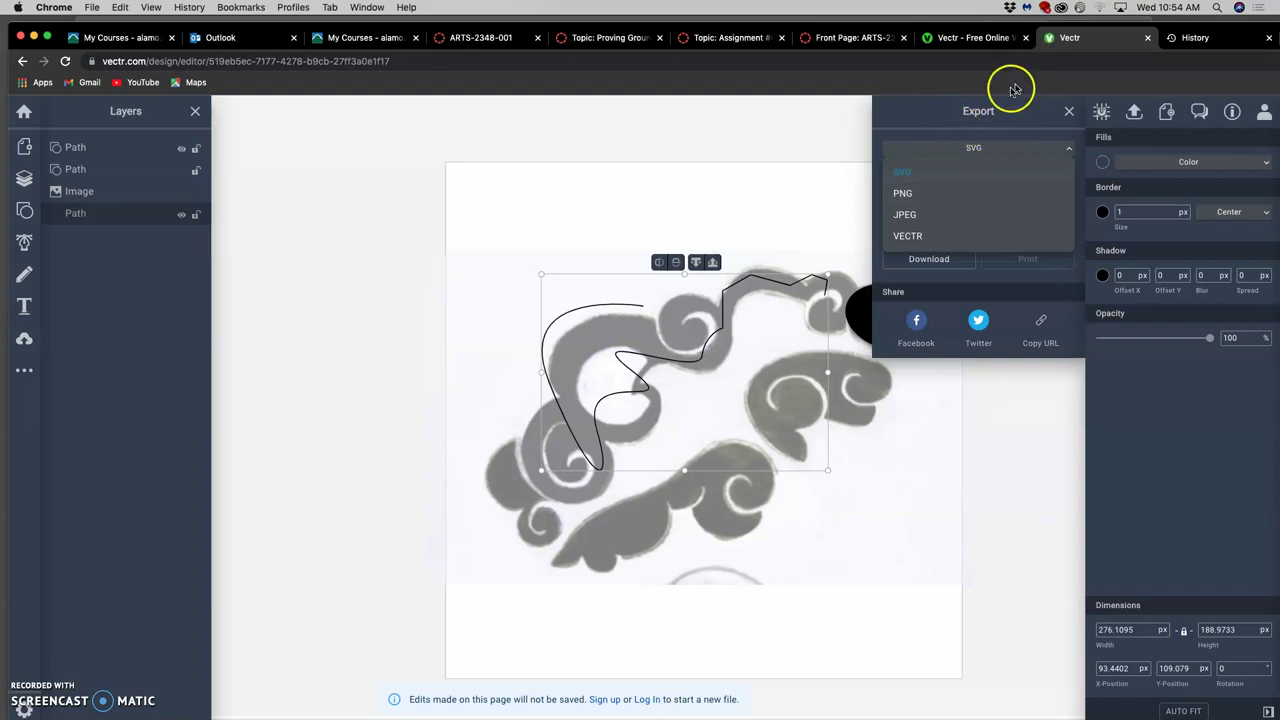
click(904, 176)
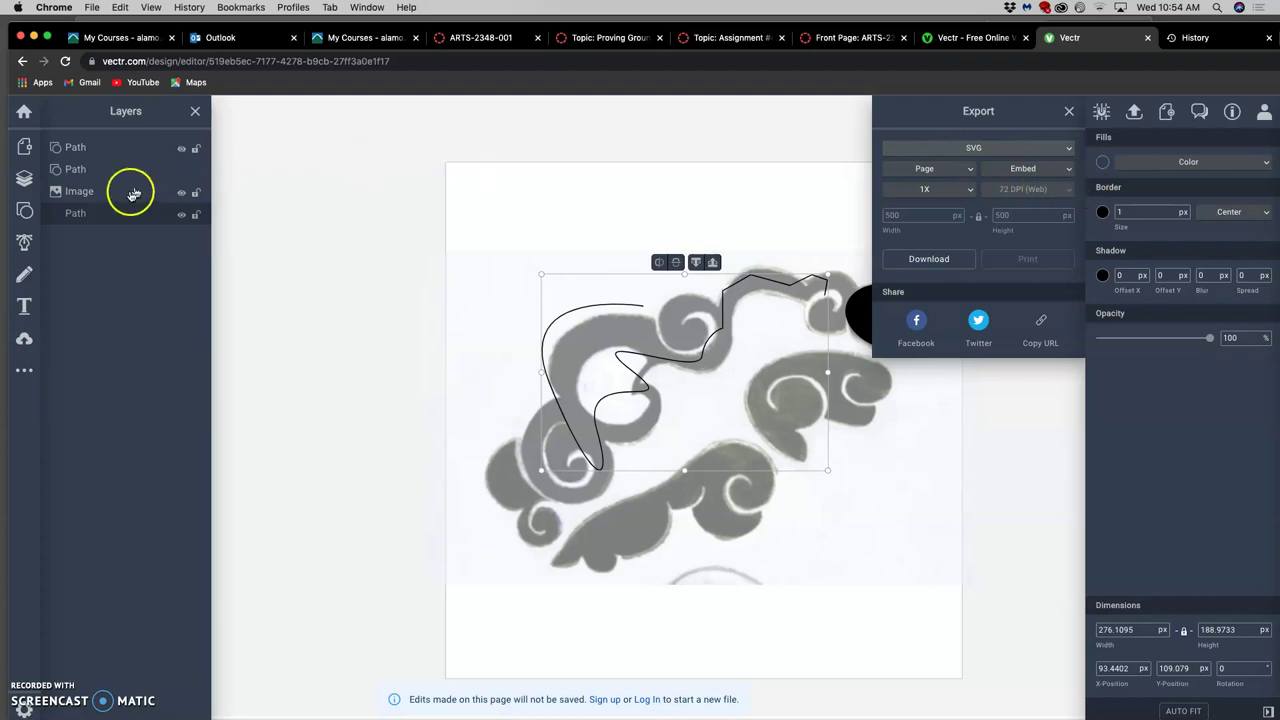
Step: Hide the scanned image layer, download the page as SVG and bring up the list of export formats
click(181, 193)
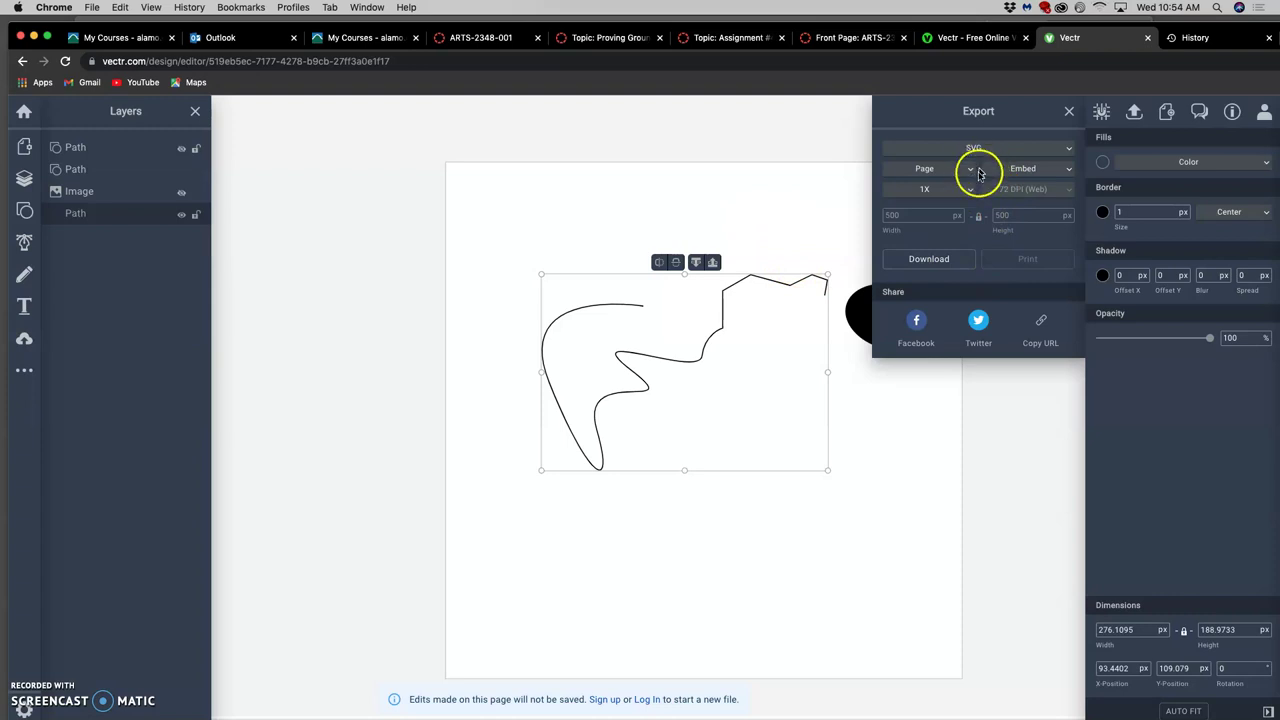
click(944, 261)
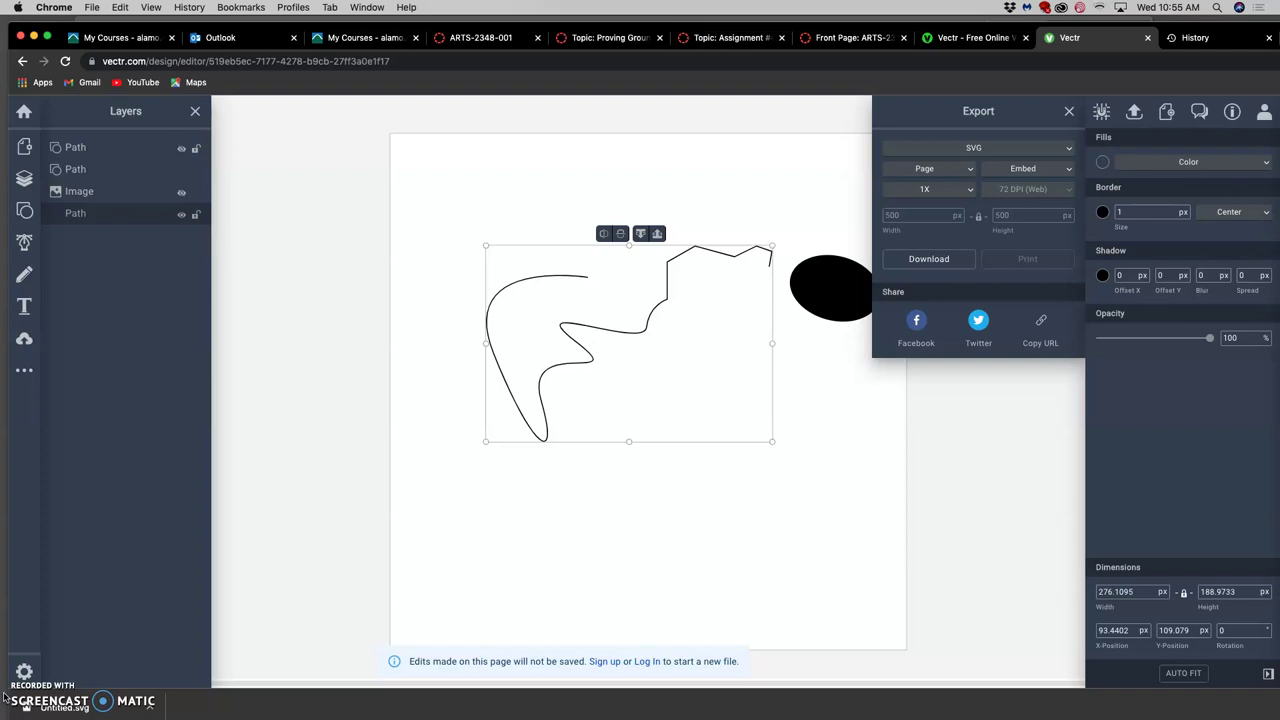
click(987, 151)
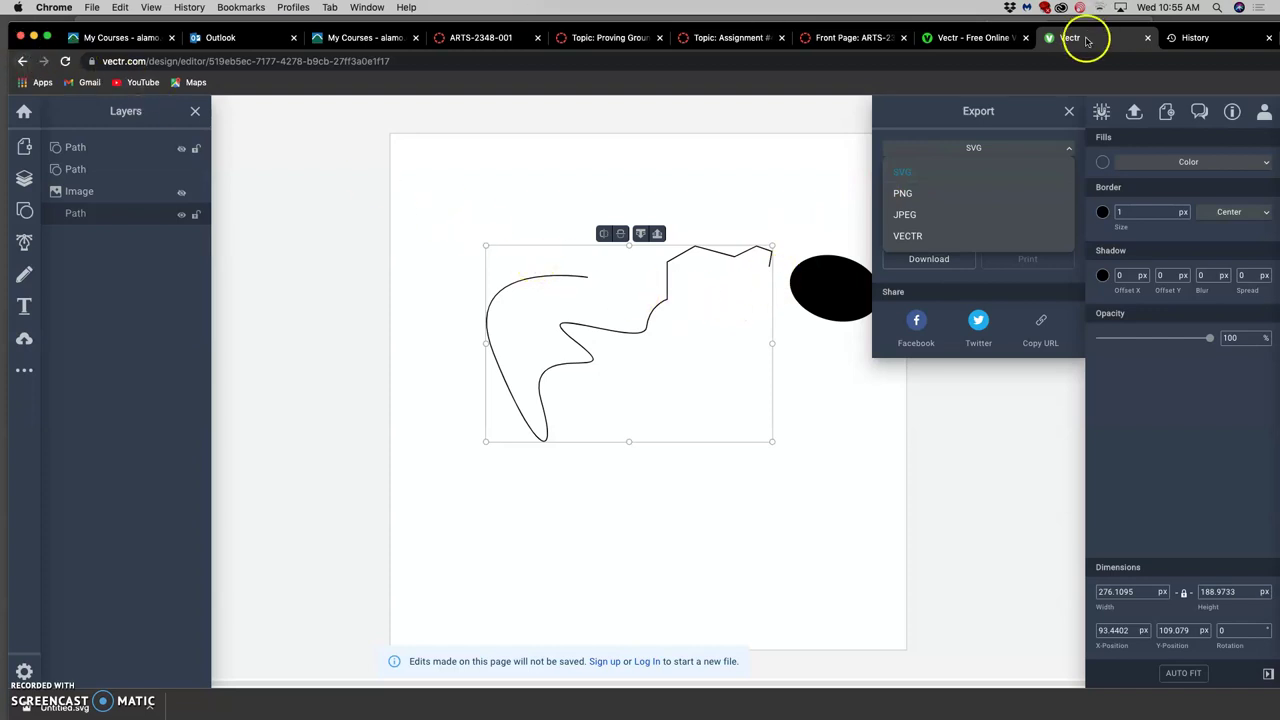
Step: Switch to Adobe Illustrator to view the flight logo document, move its window aside and return to Vectr in Chrome
click(34, 37)
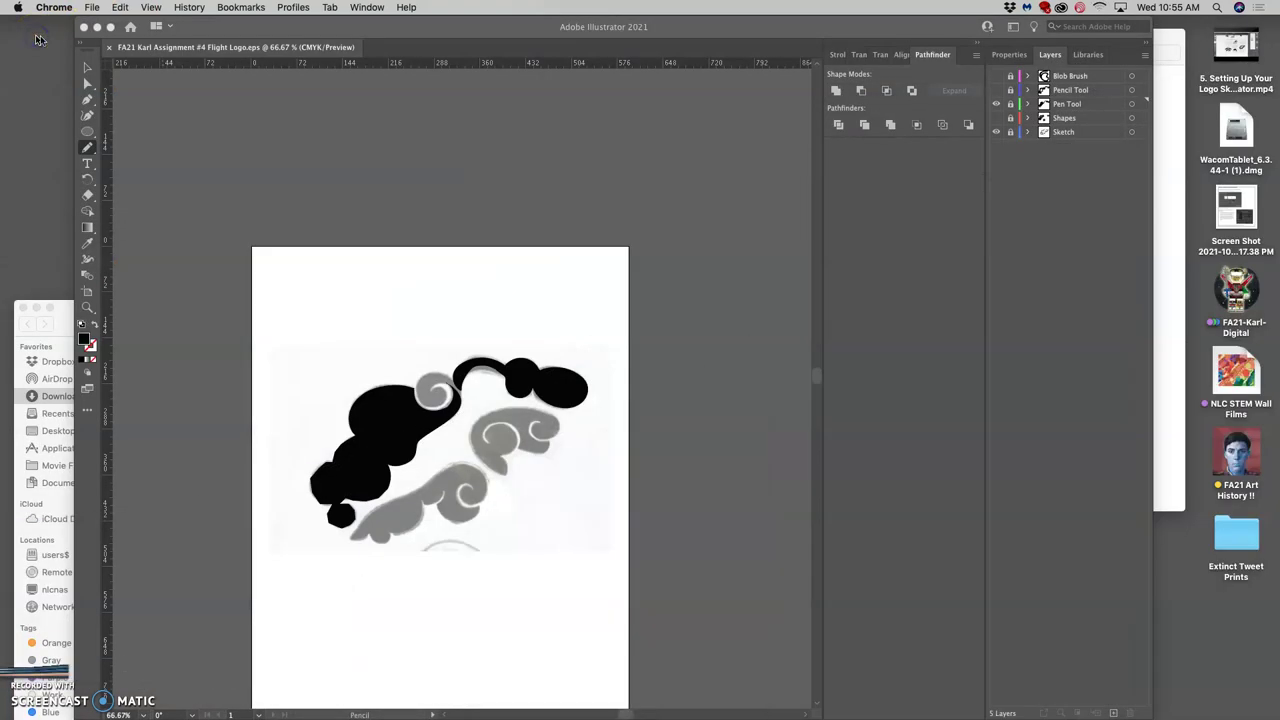
click(694, 37)
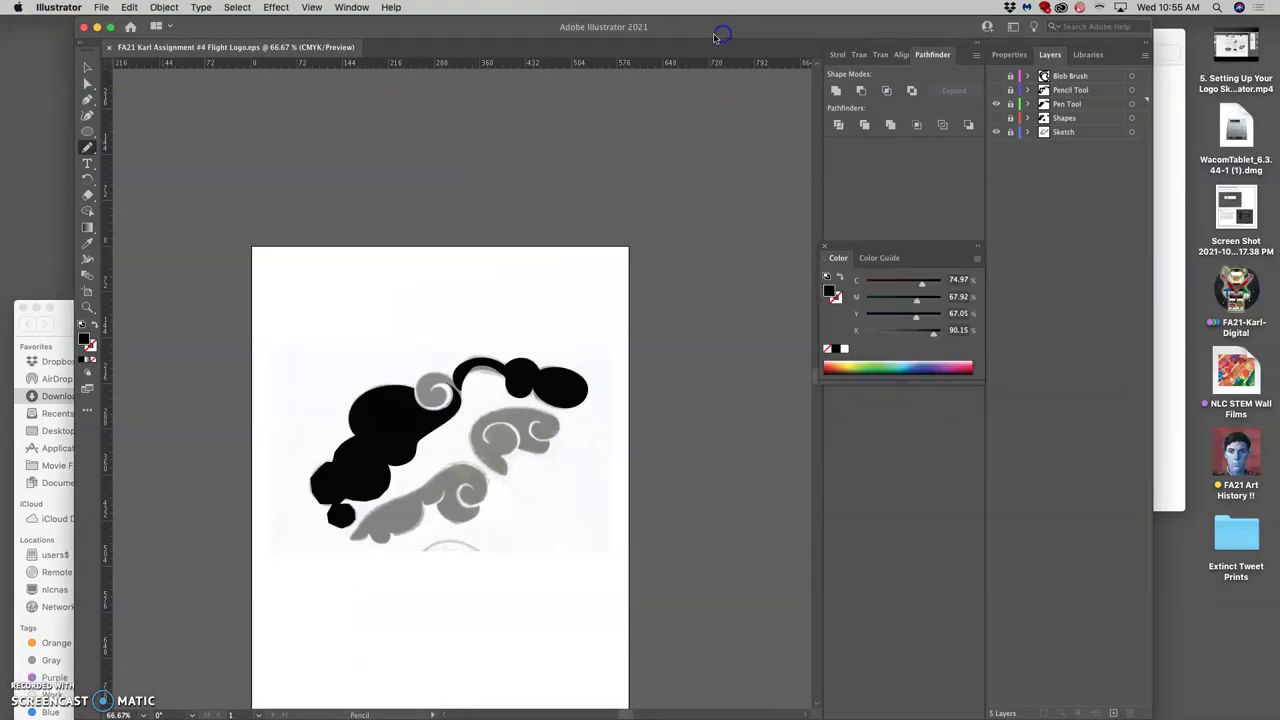
drag(714, 37, 762, 37)
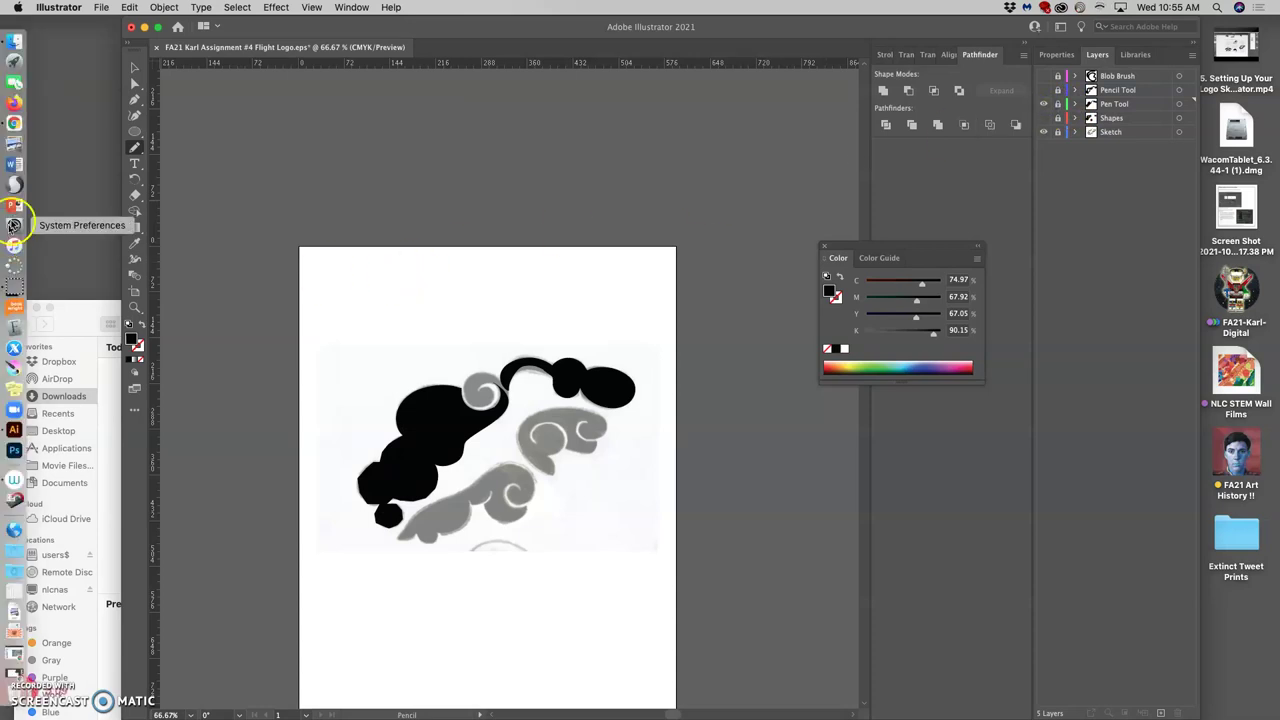
click(14, 125)
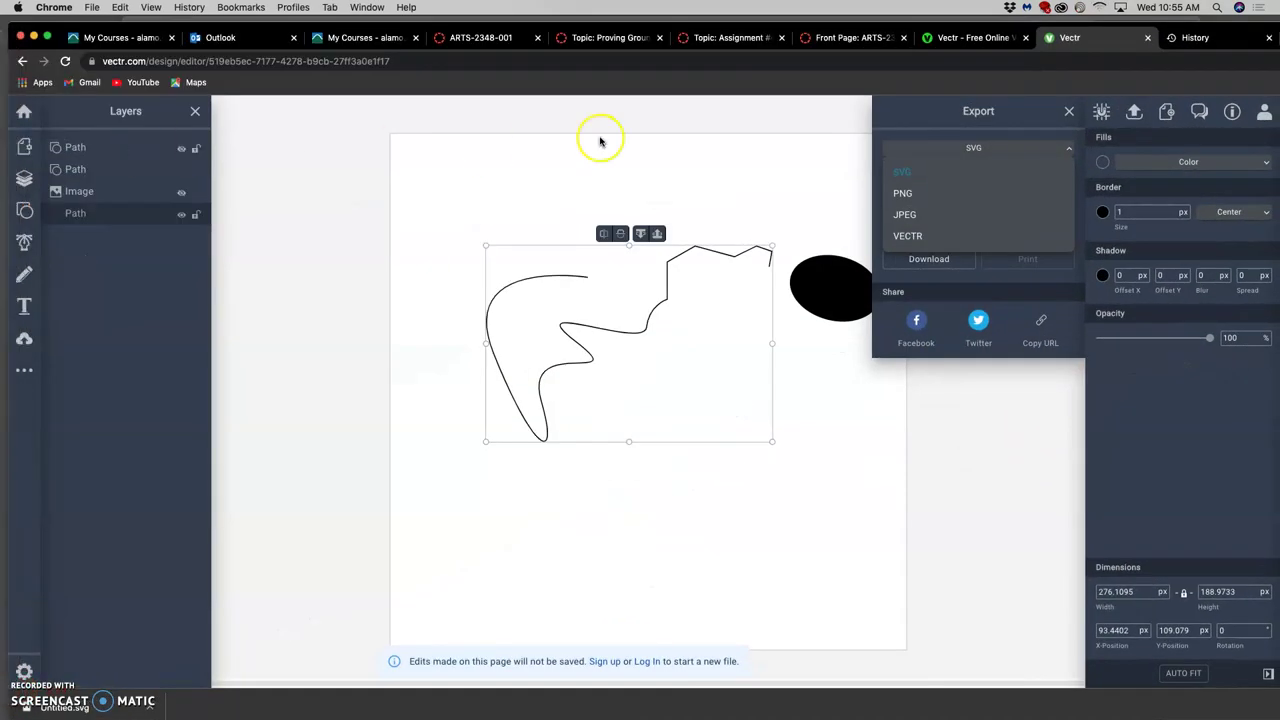
Step: Switch to the ARTS-2348-001 course page and open its assignment sheets at Assignment #4 (Vector Logo)
click(474, 40)
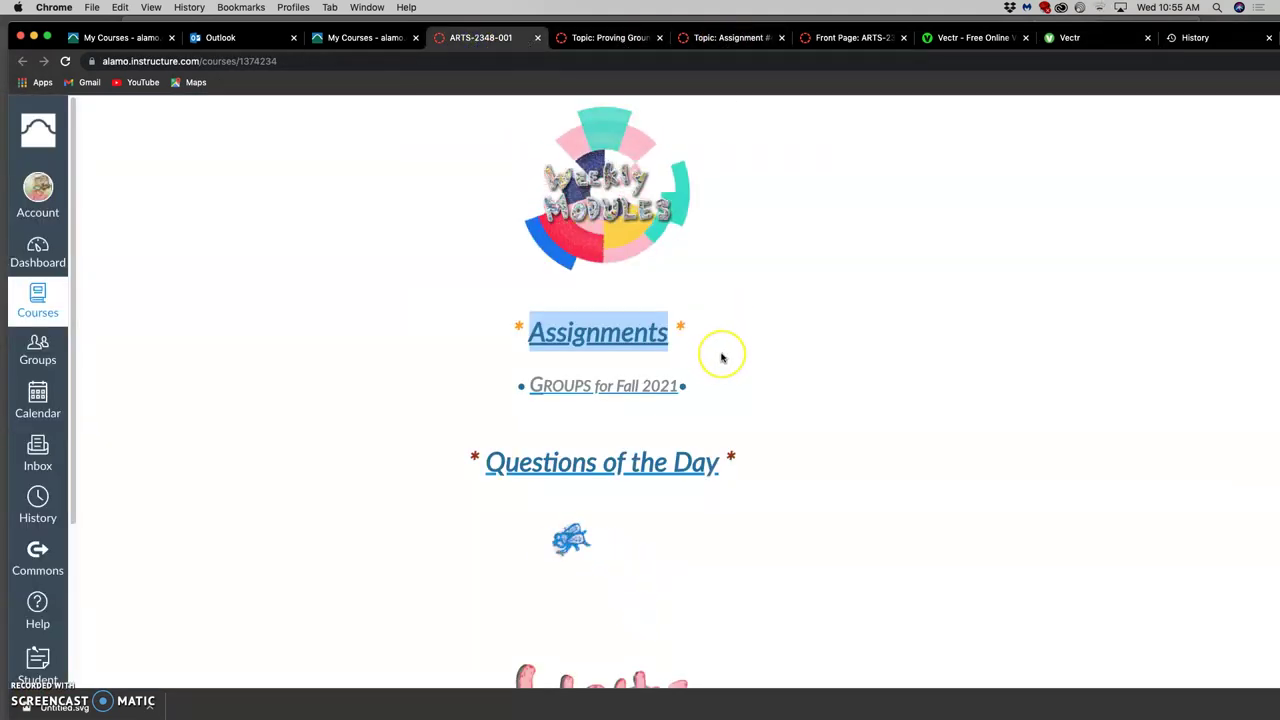
click(648, 342)
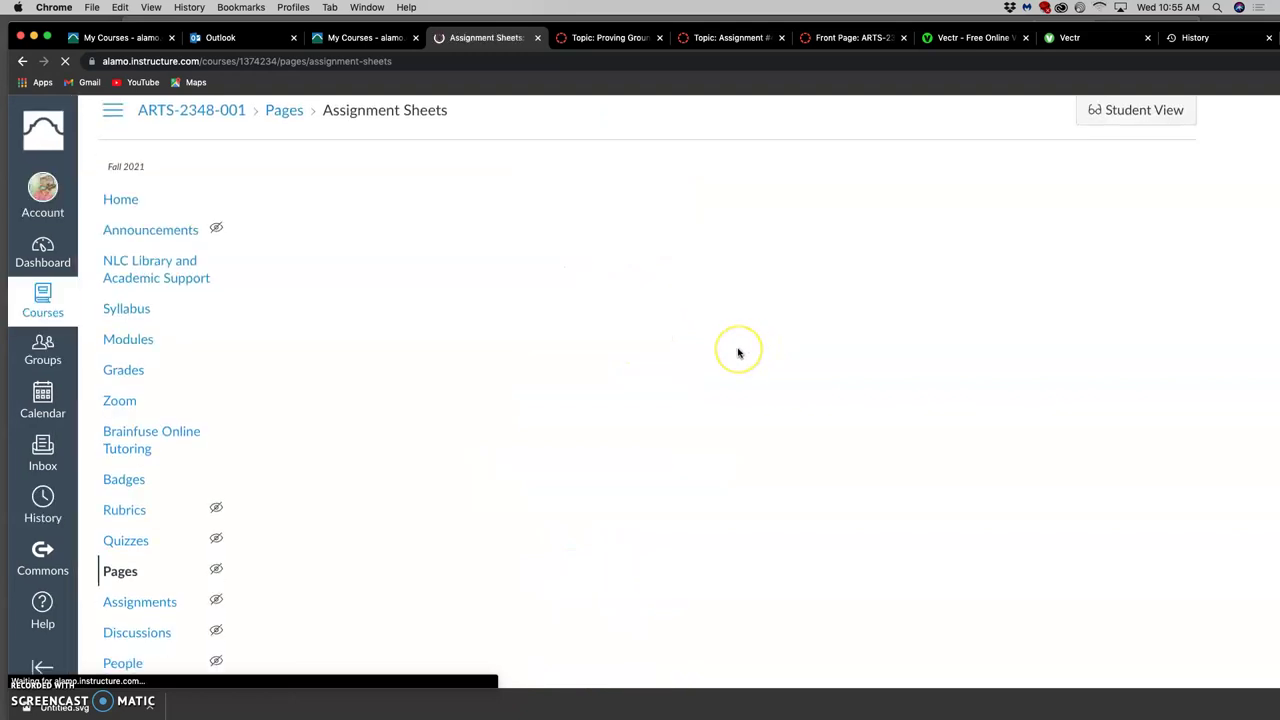
scroll(740, 352, down, 5)
scroll(738, 352, down, 10)
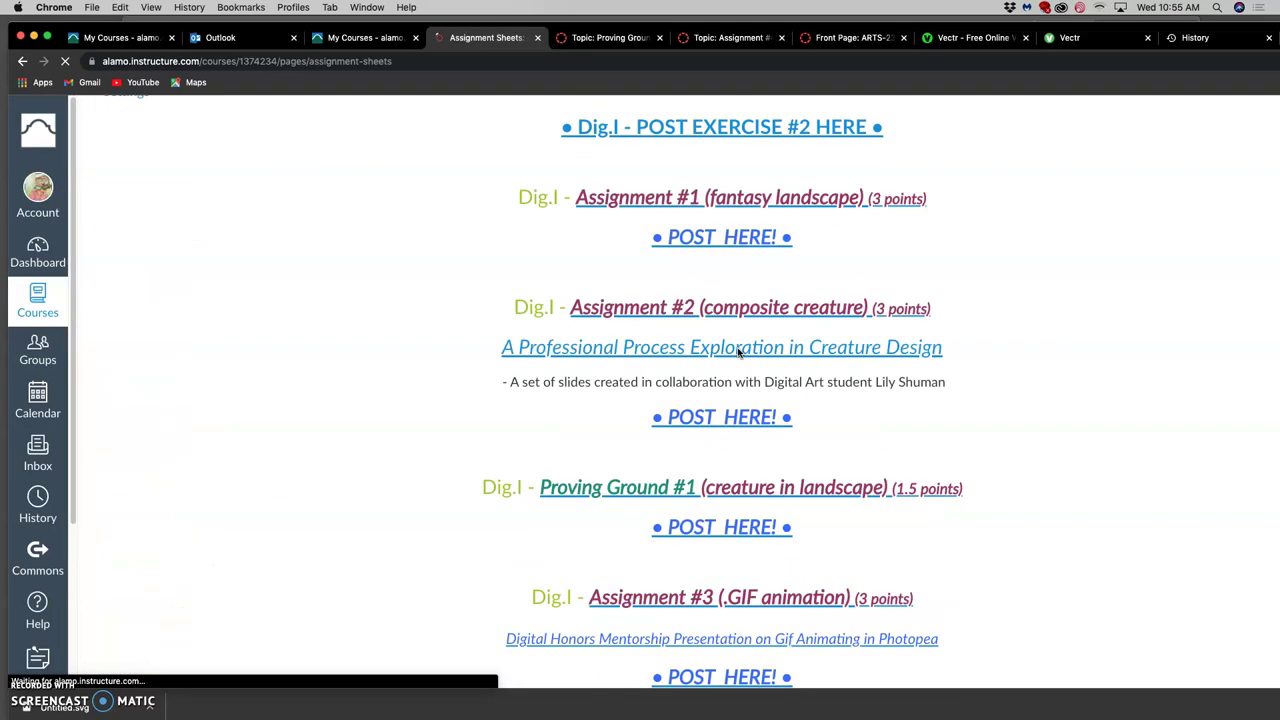
scroll(738, 352, down, 3)
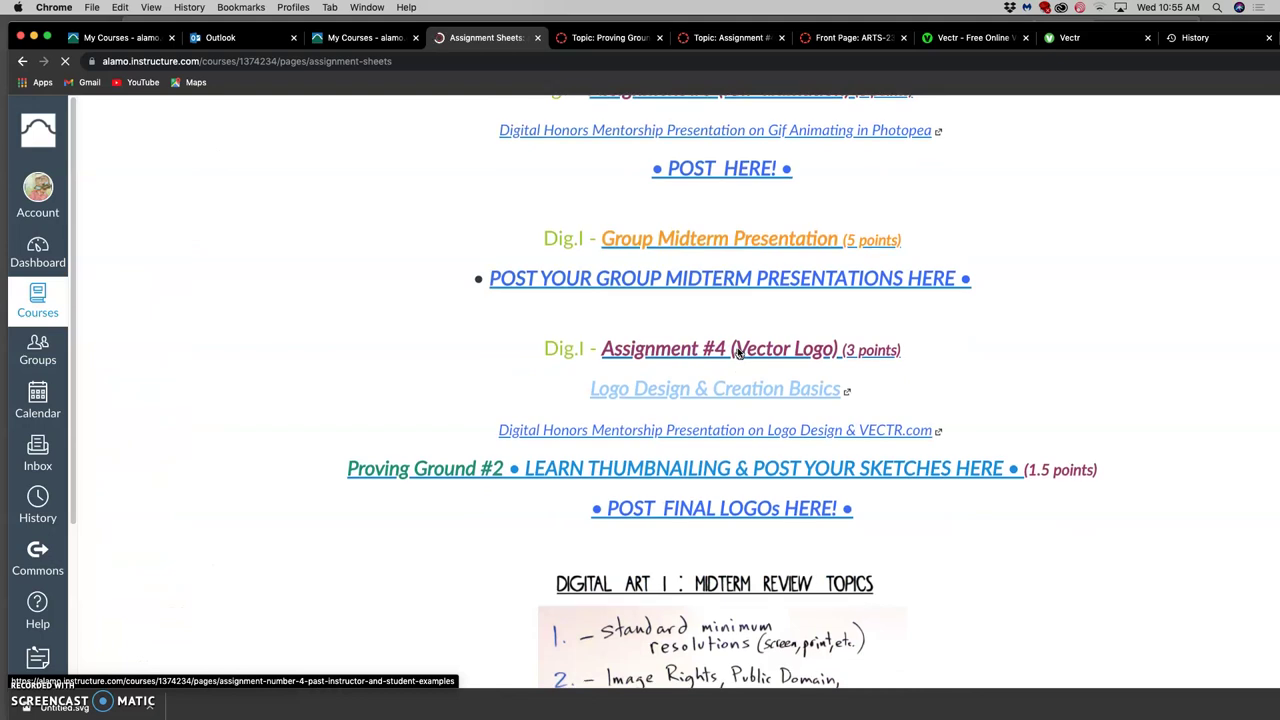
Step: Open the Logo Design & VECTR.com mentorship presentation and the Logo Design & Creation Basics slides in new tabs
click(724, 396)
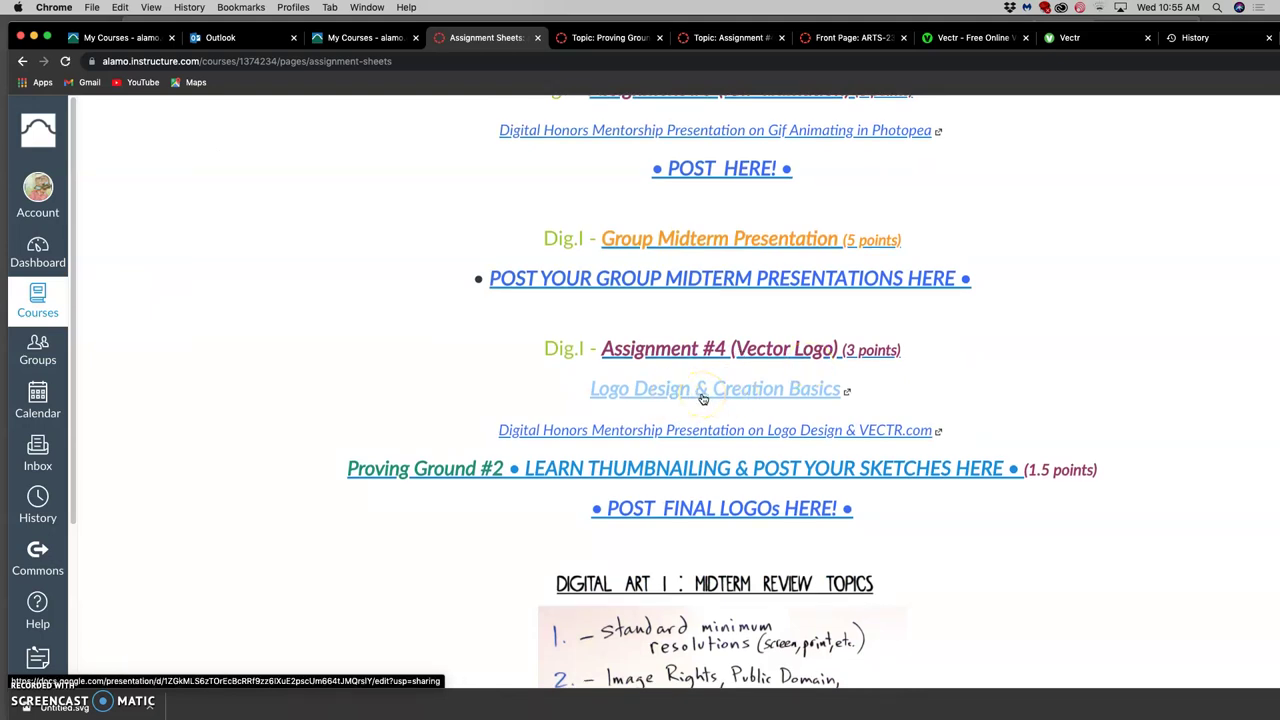
right_click(700, 436)
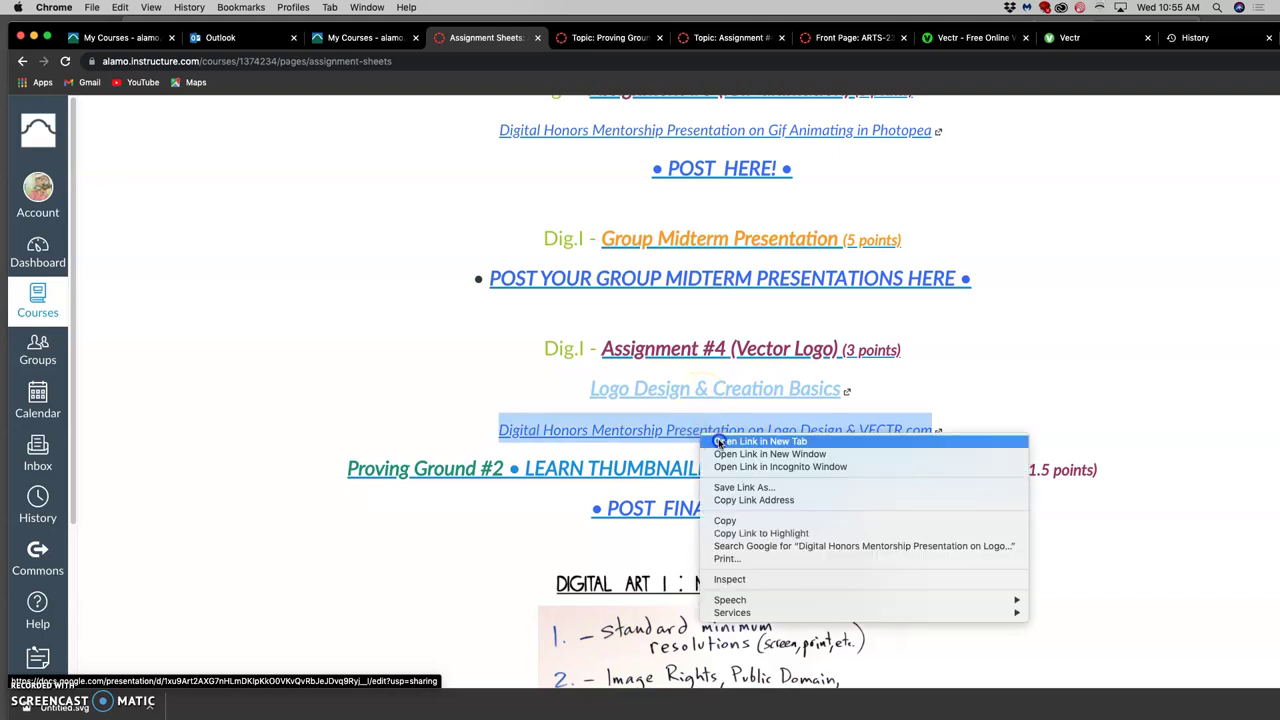
click(720, 442)
right_click(698, 392)
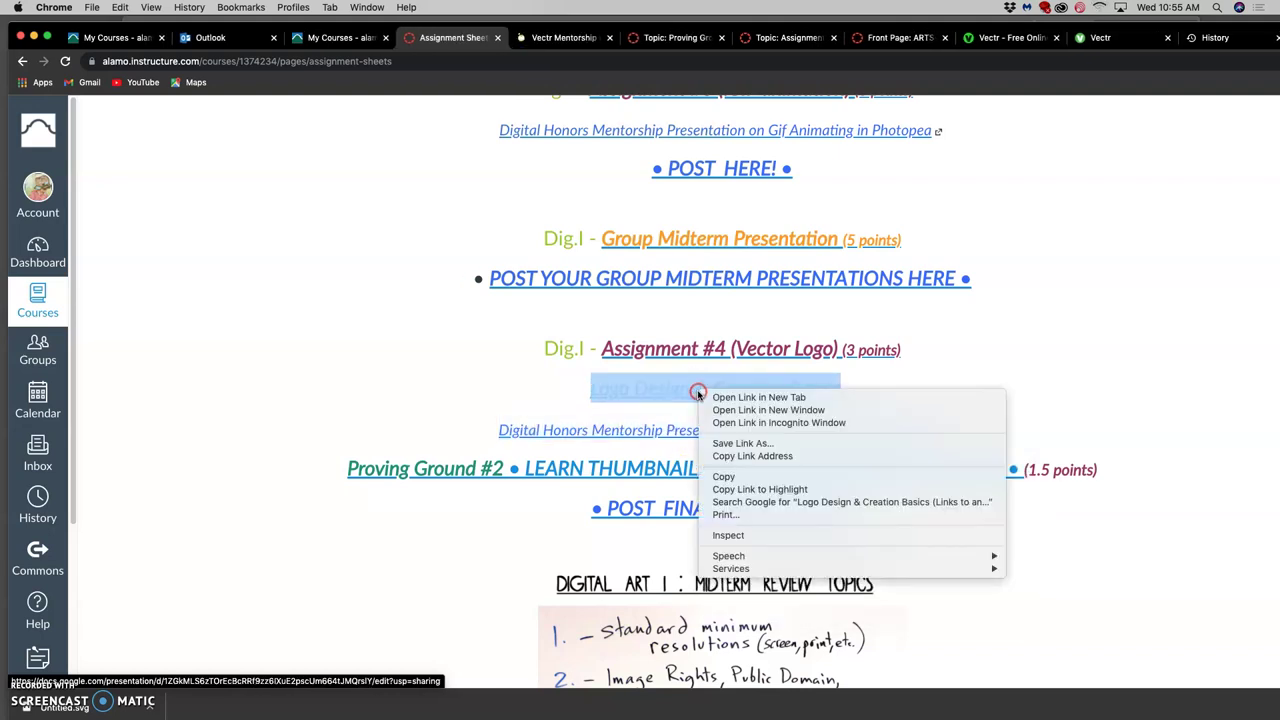
click(740, 397)
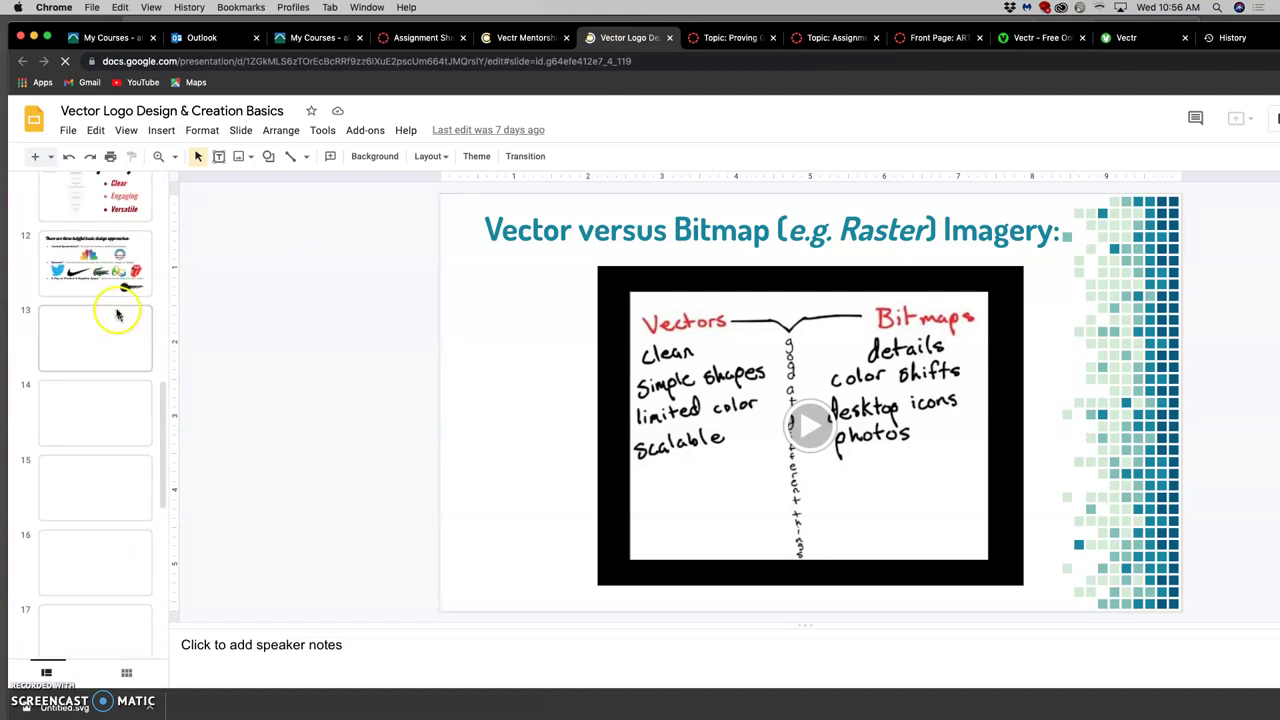
Step: Look through slides 13 to 16 of the logo design presentation, covering Illustrator logo design and the Pen Tool tips
click(112, 345)
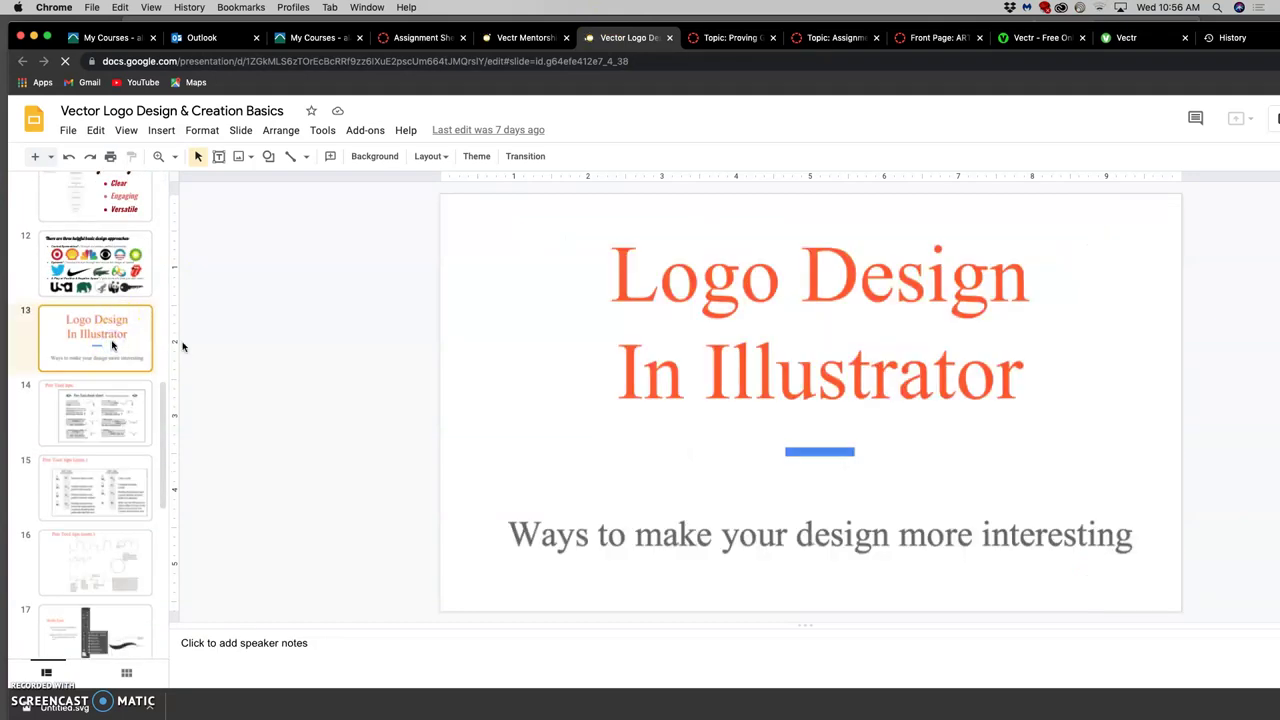
click(82, 395)
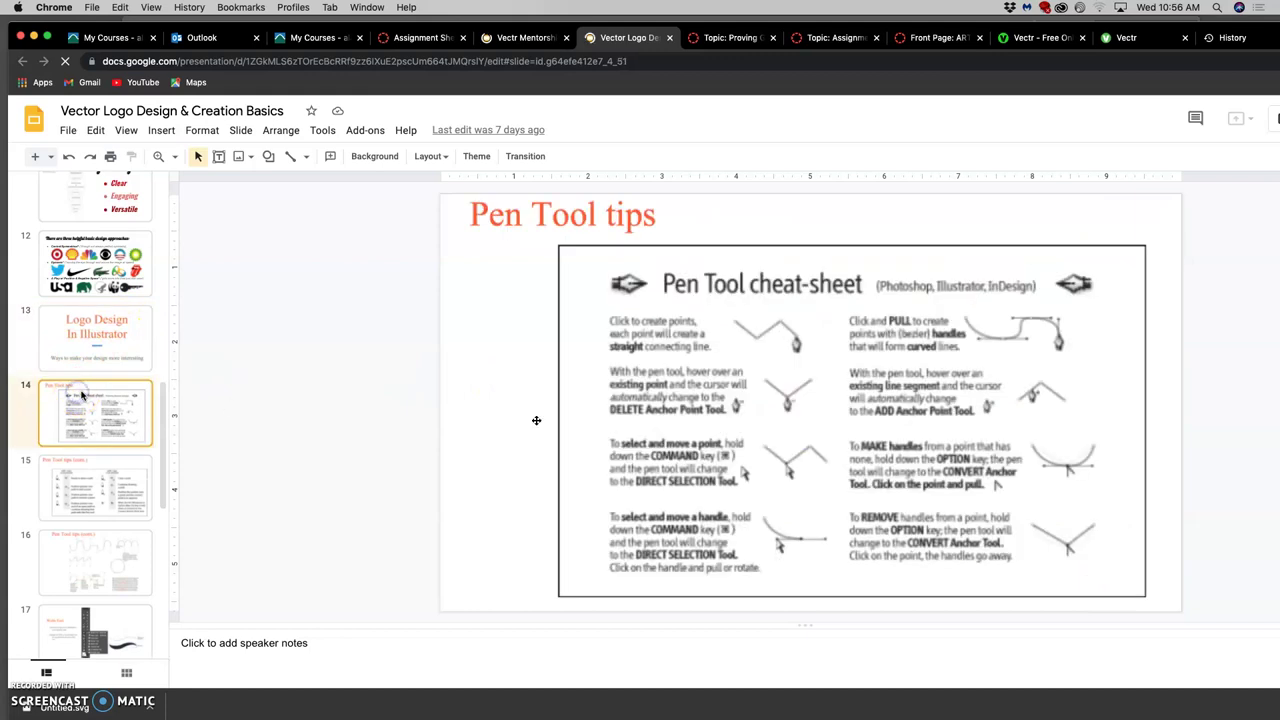
click(125, 475)
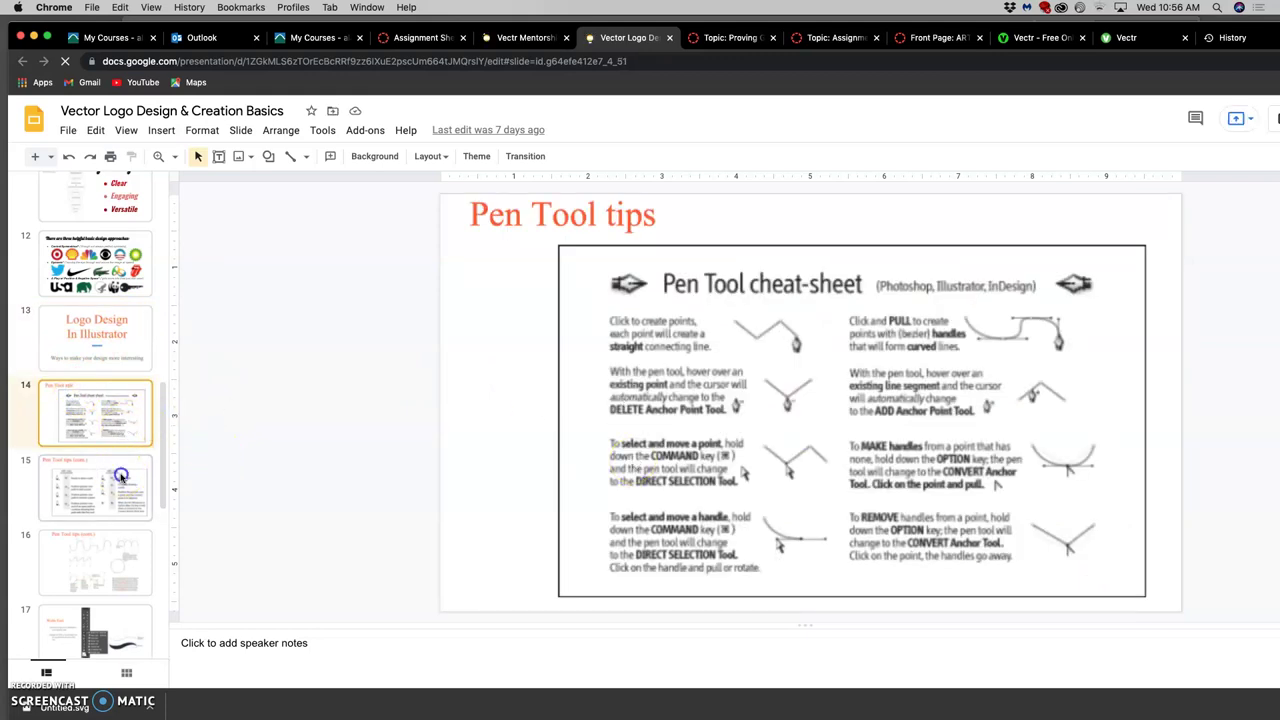
click(110, 547)
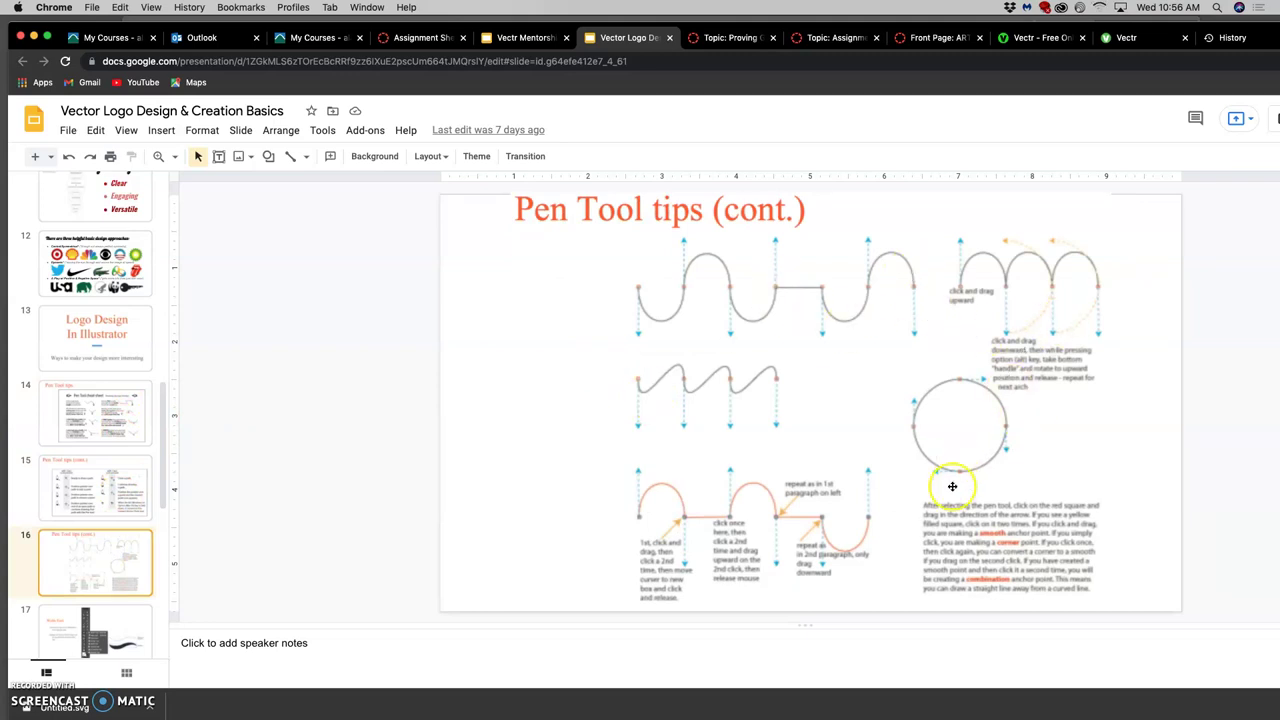
Step: Look through slides 17 to 19 of the logo design presentation, covering the Width Tool, Retro Effect and Scribble
click(106, 622)
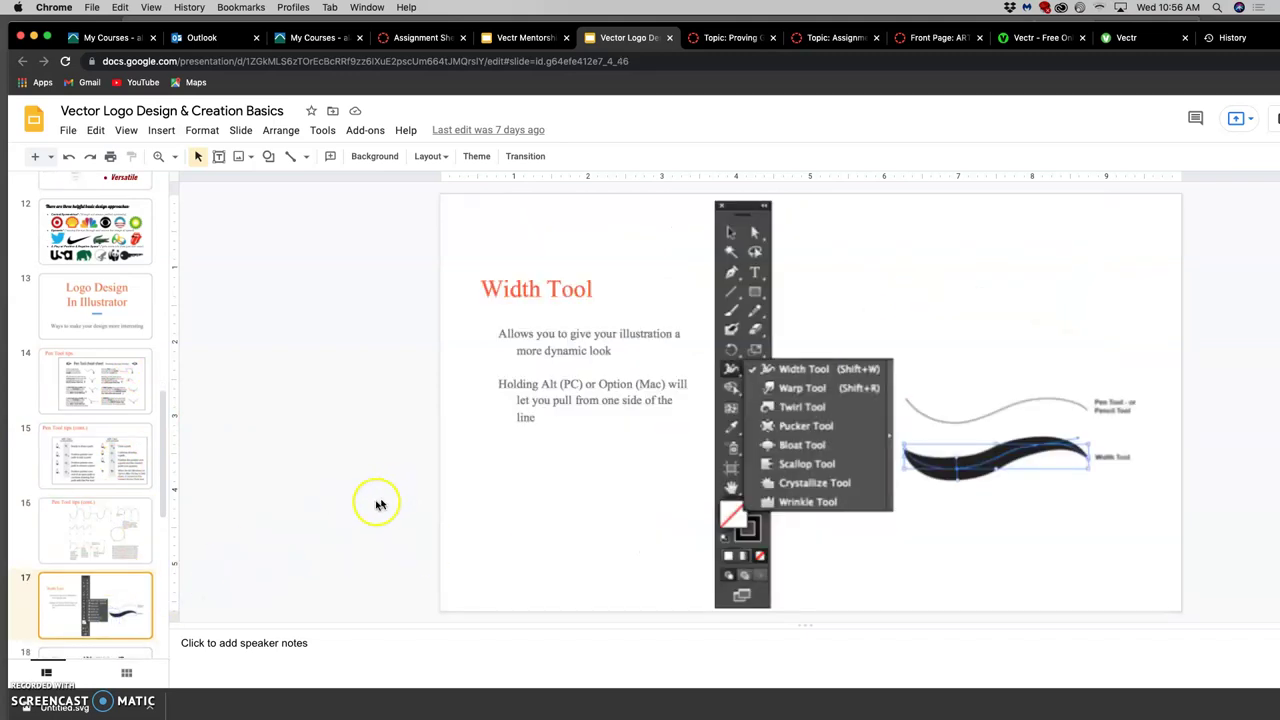
key(Down)
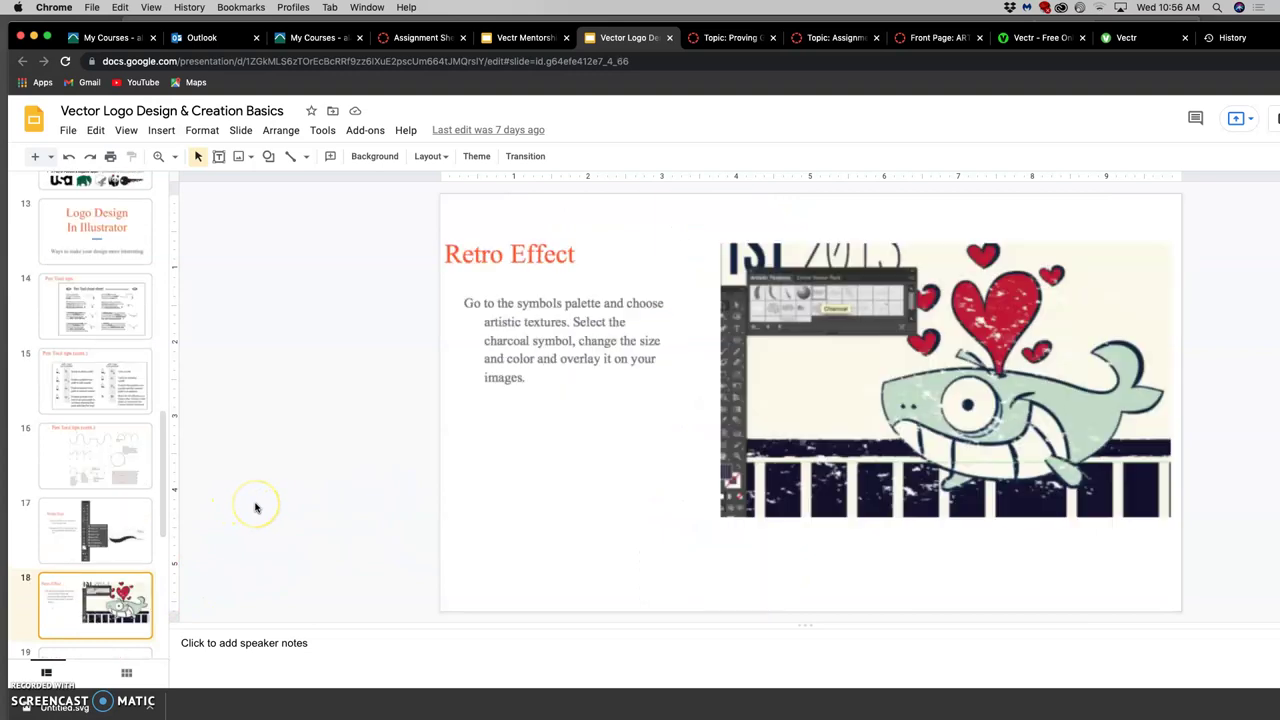
key(Down)
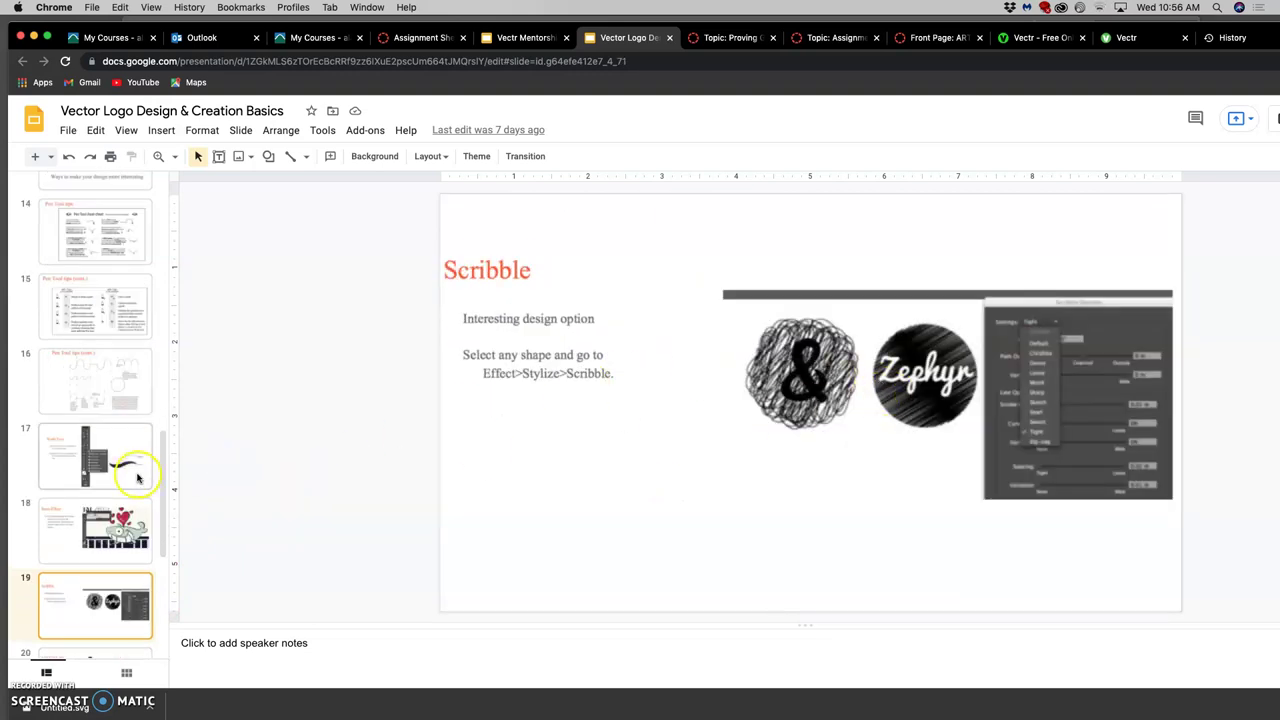
click(112, 515)
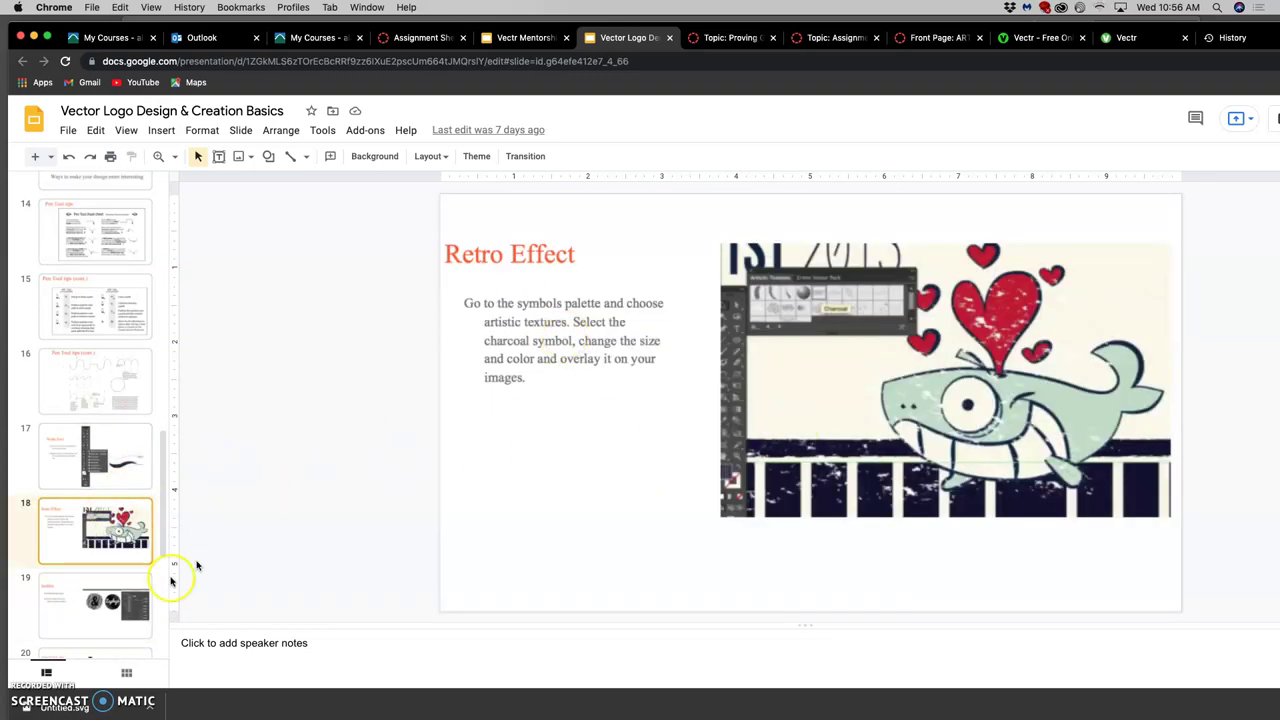
click(129, 598)
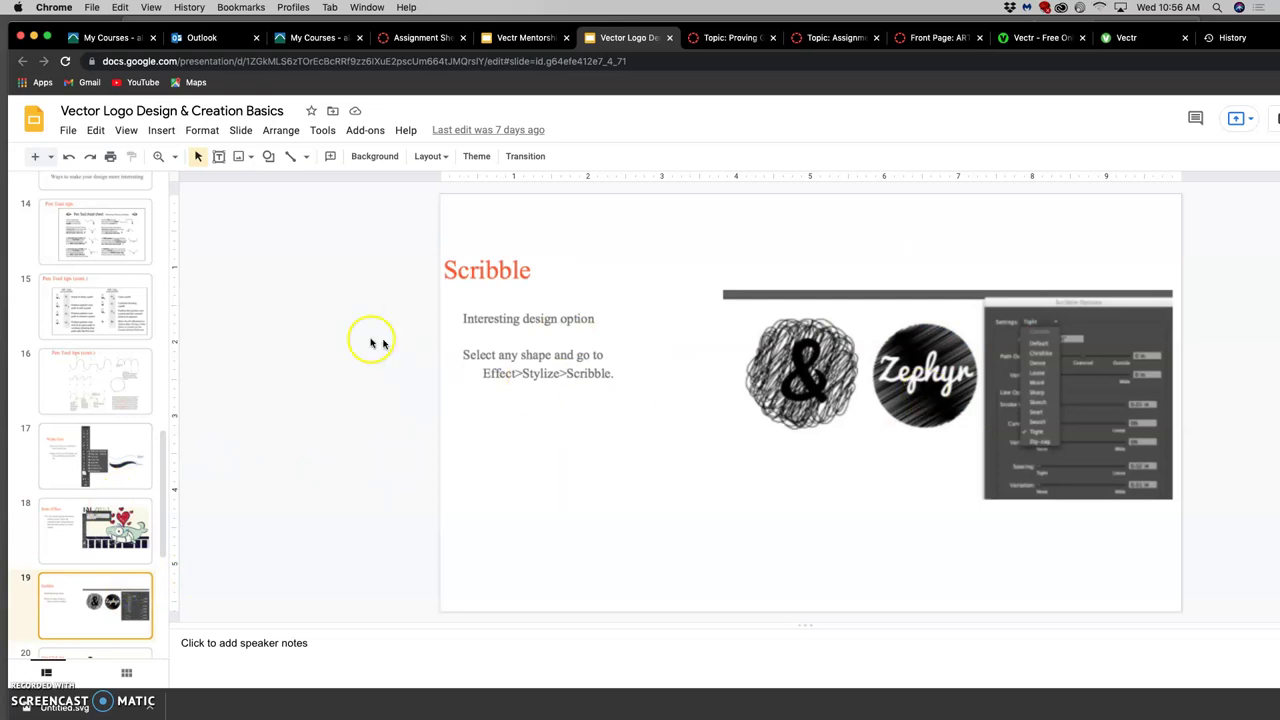
click(98, 456)
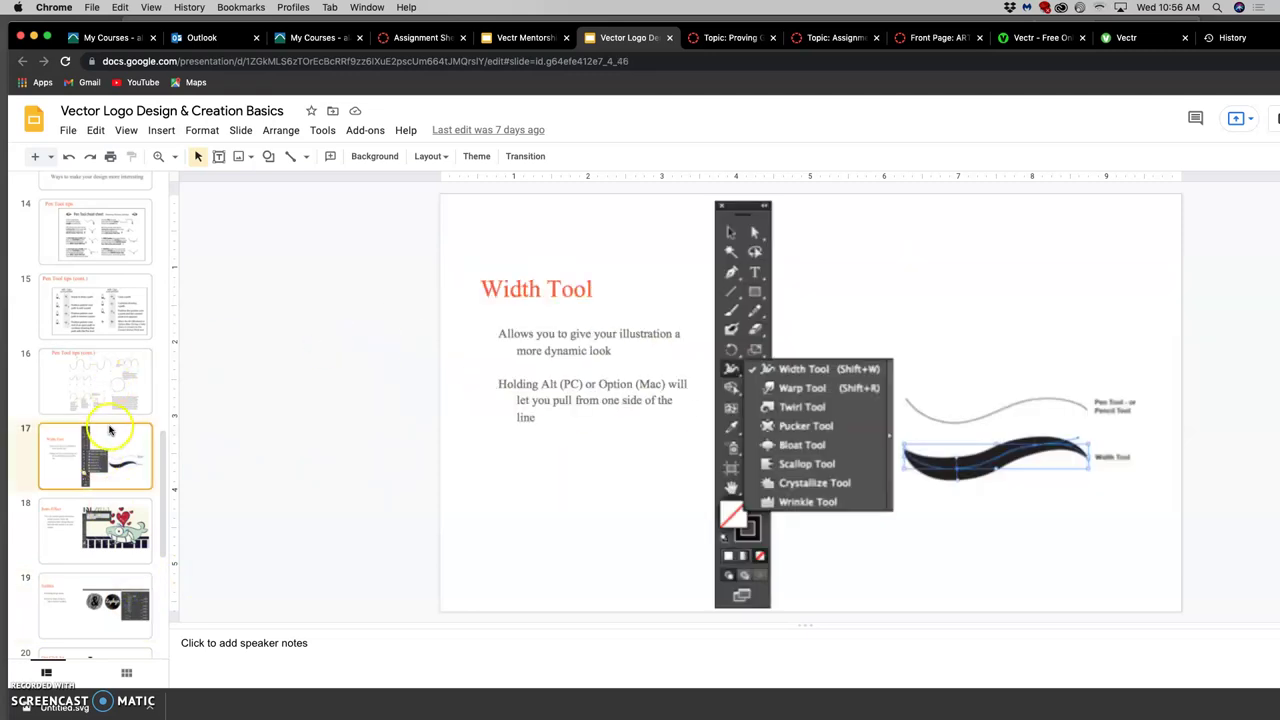
scroll(110, 430, up, 5)
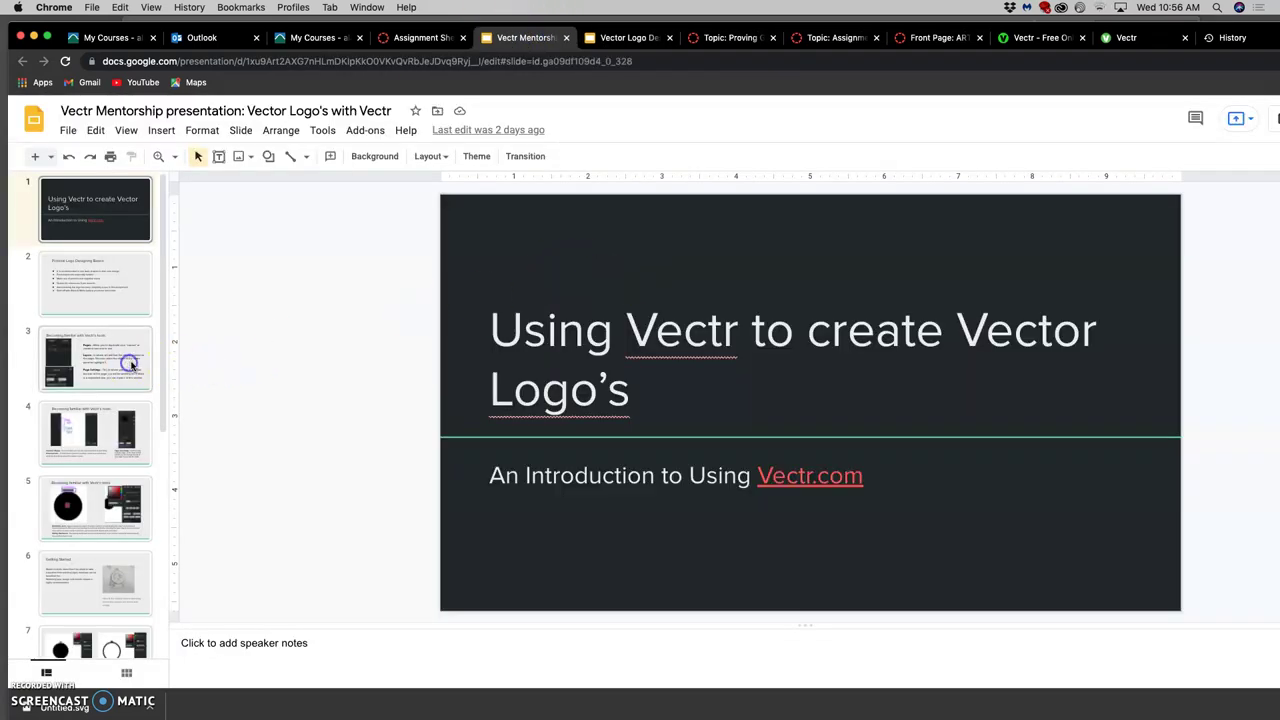
Step: Switch to the Vectr mentorship presentation and review slides 3 to 6 on Vectr's tools and getting started
click(131, 365)
click(116, 444)
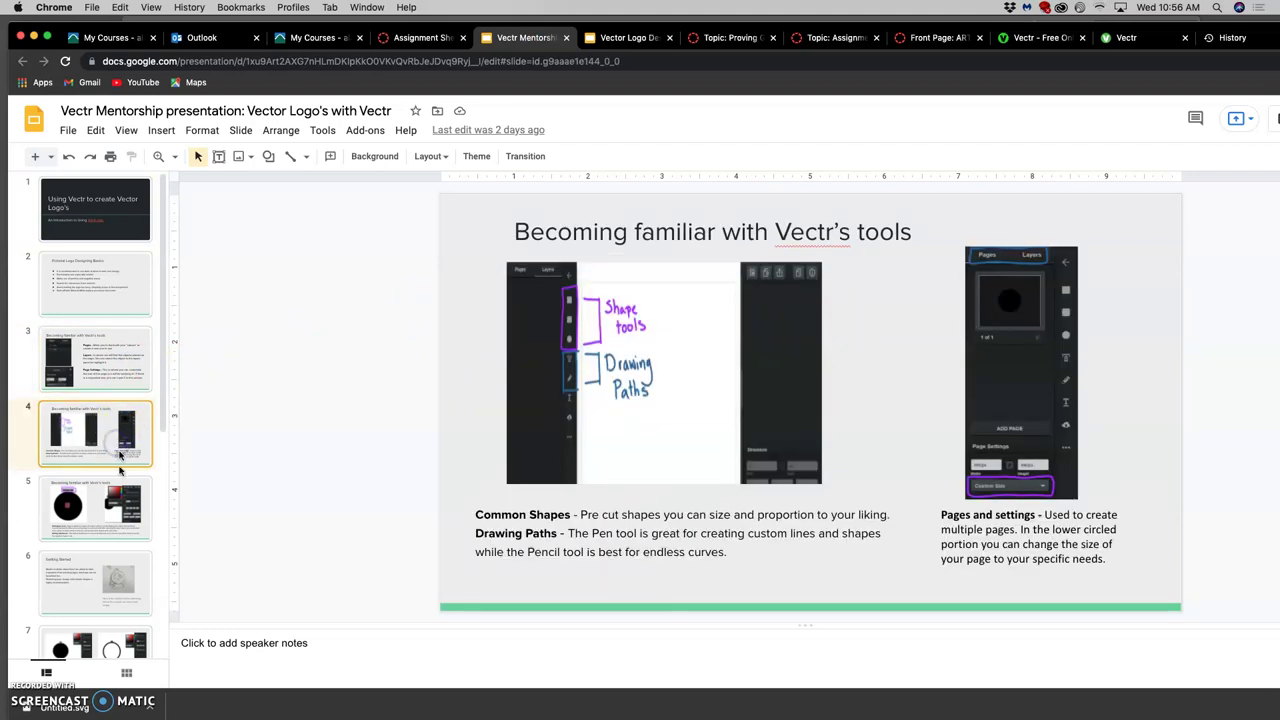
click(112, 500)
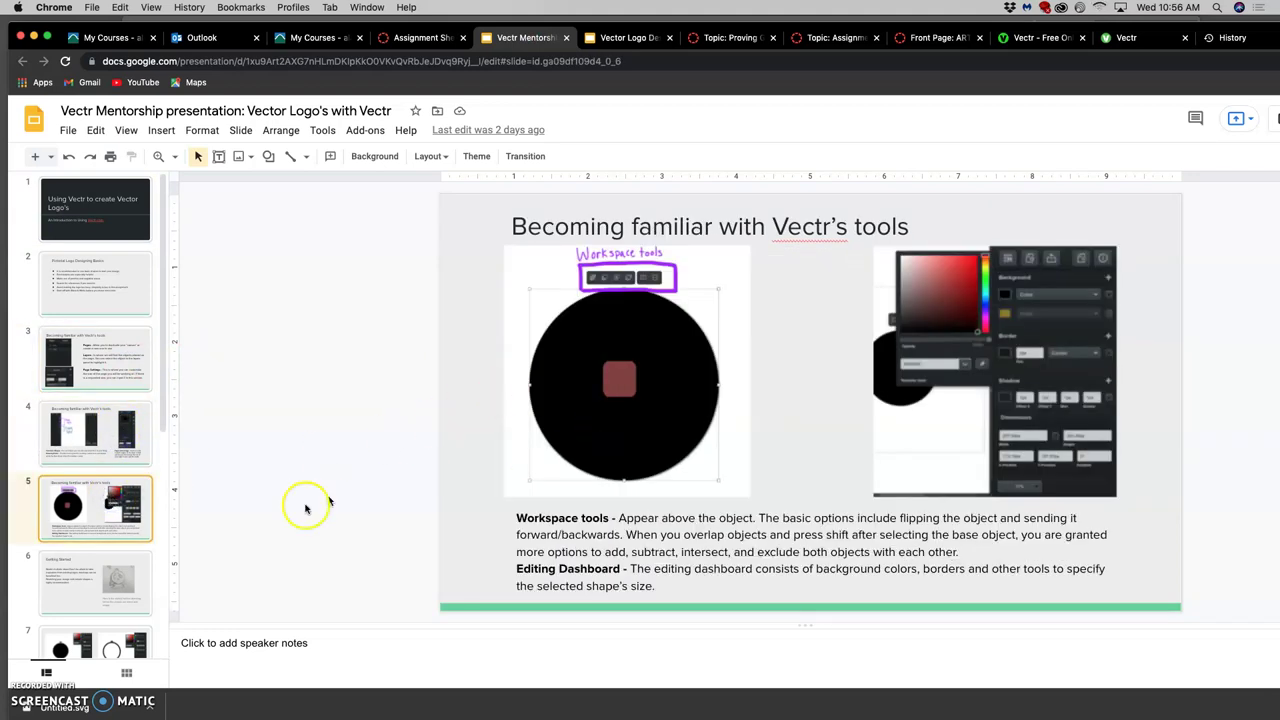
click(98, 594)
scroll(131, 555, down, 4)
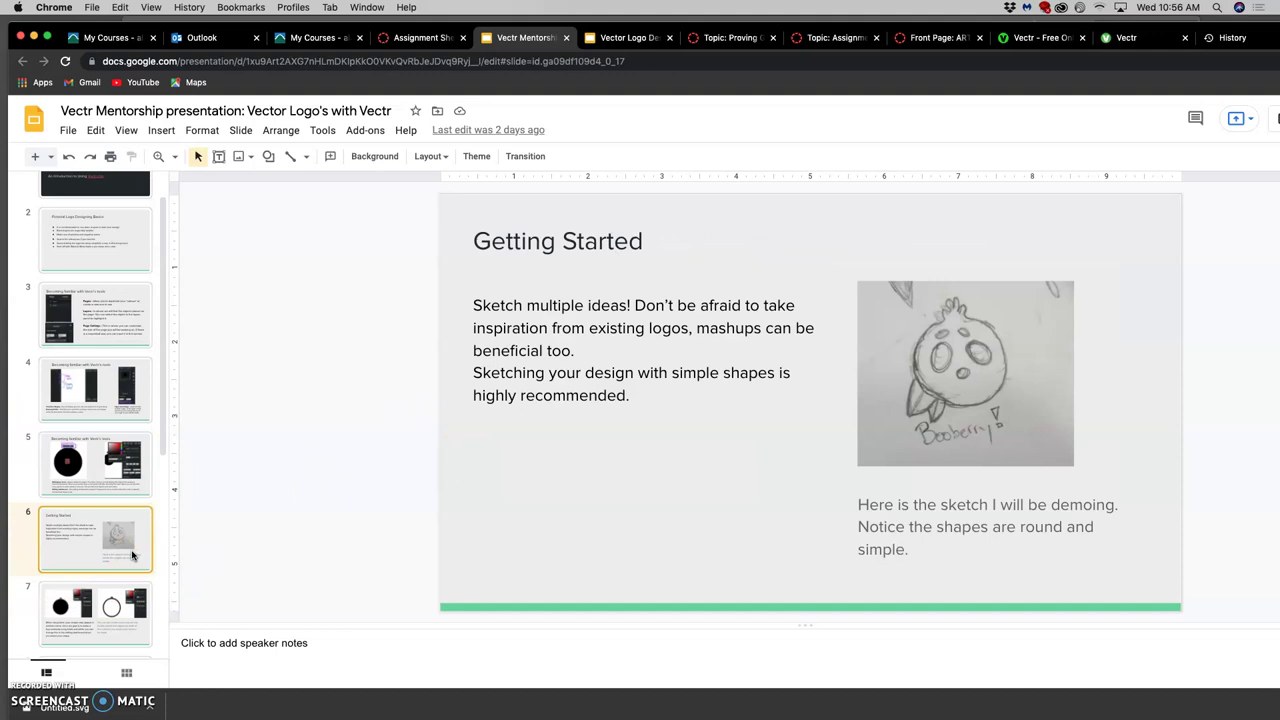
Step: Review slides 7 to 12 of the Vectr mentorship presentation, covering base shapes, transparent negative space and export, ending on slide 9
click(115, 517)
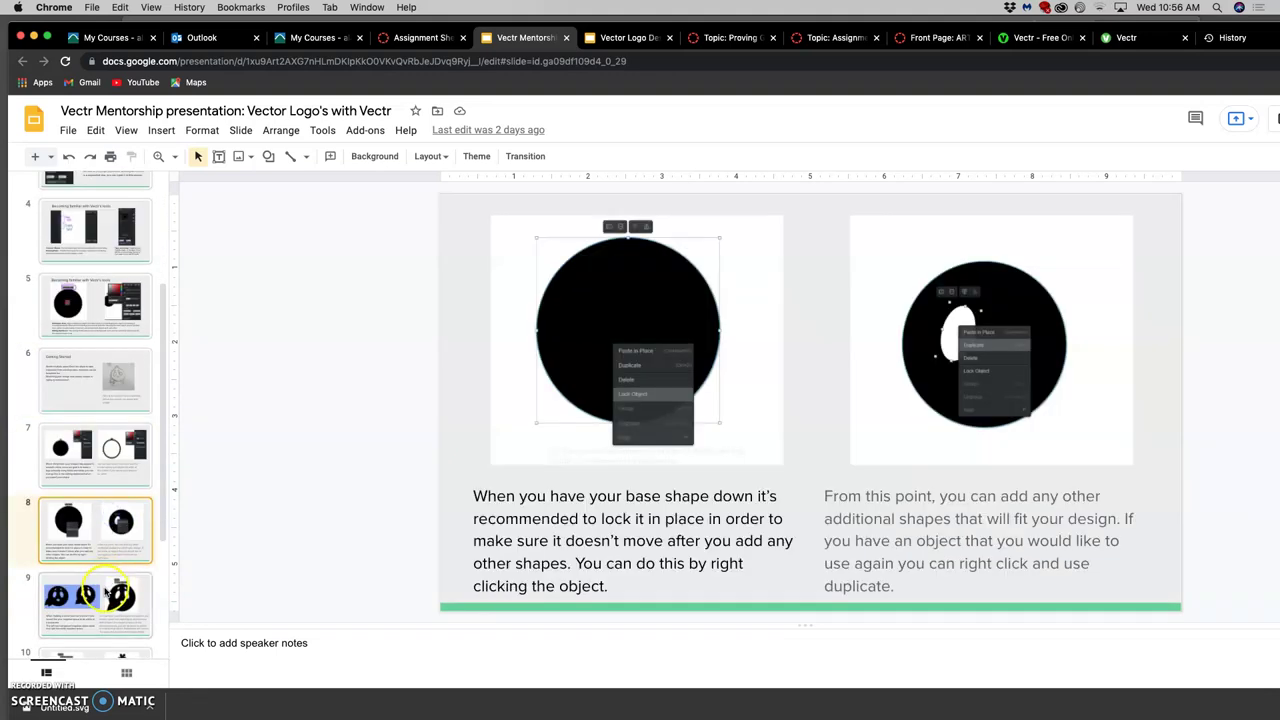
click(95, 585)
scroll(97, 562, down, 1)
scroll(97, 562, down, 2)
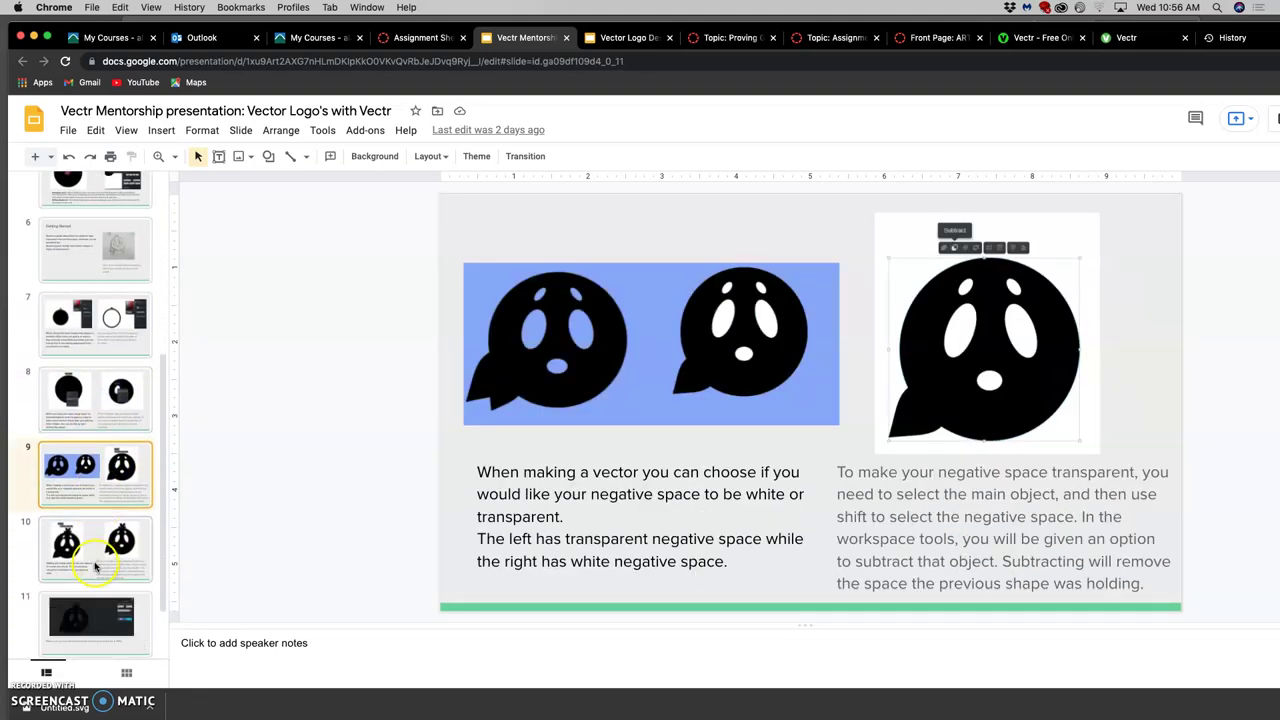
click(97, 560)
scroll(108, 560, down, 2)
click(108, 556)
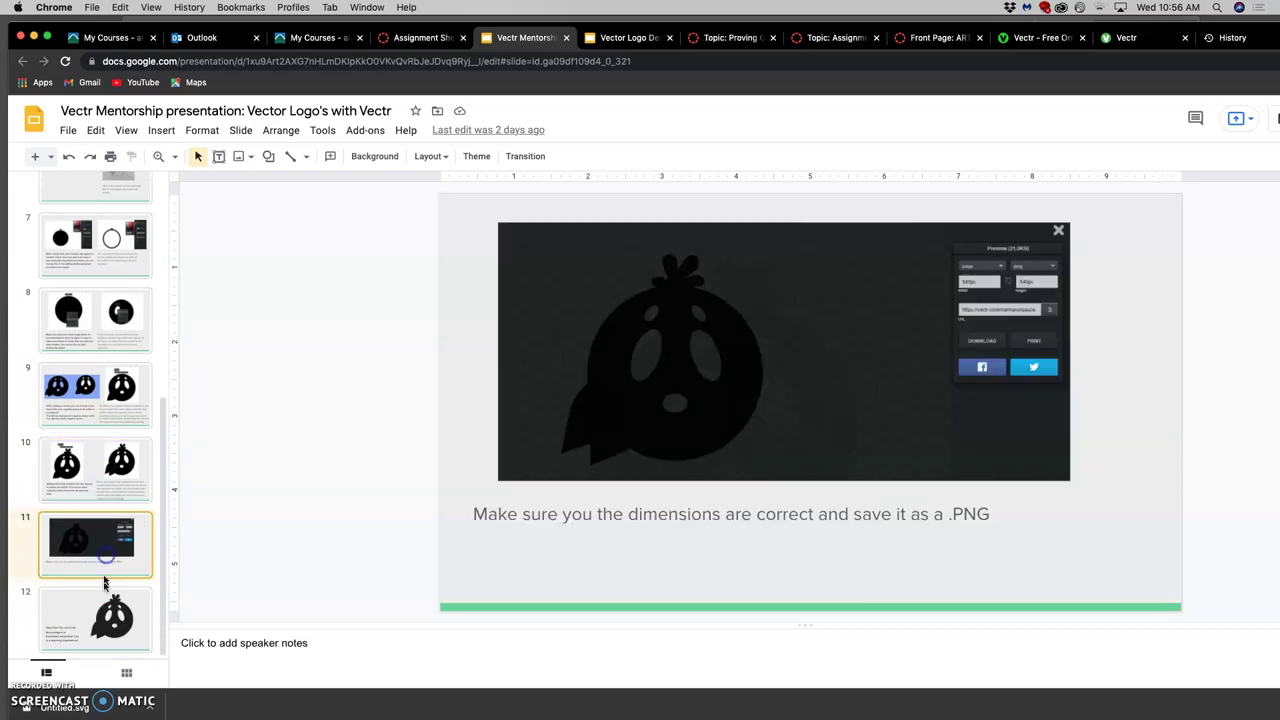
click(105, 607)
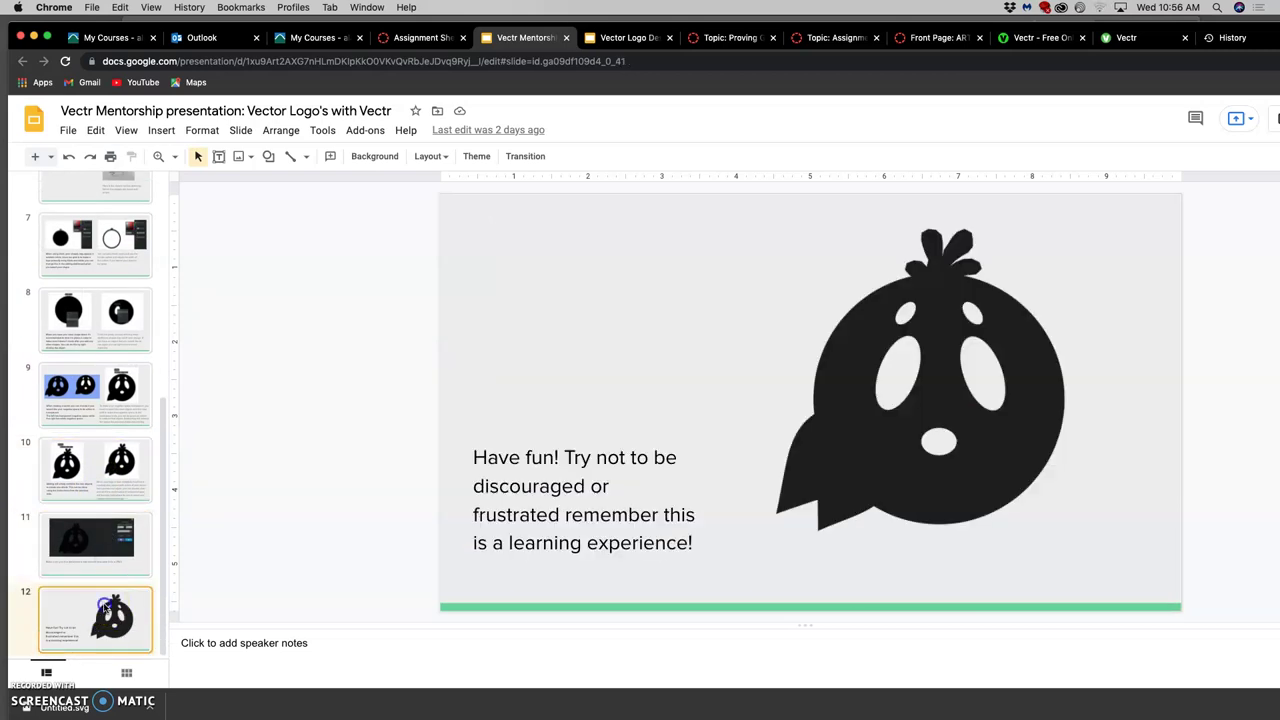
click(102, 481)
click(130, 393)
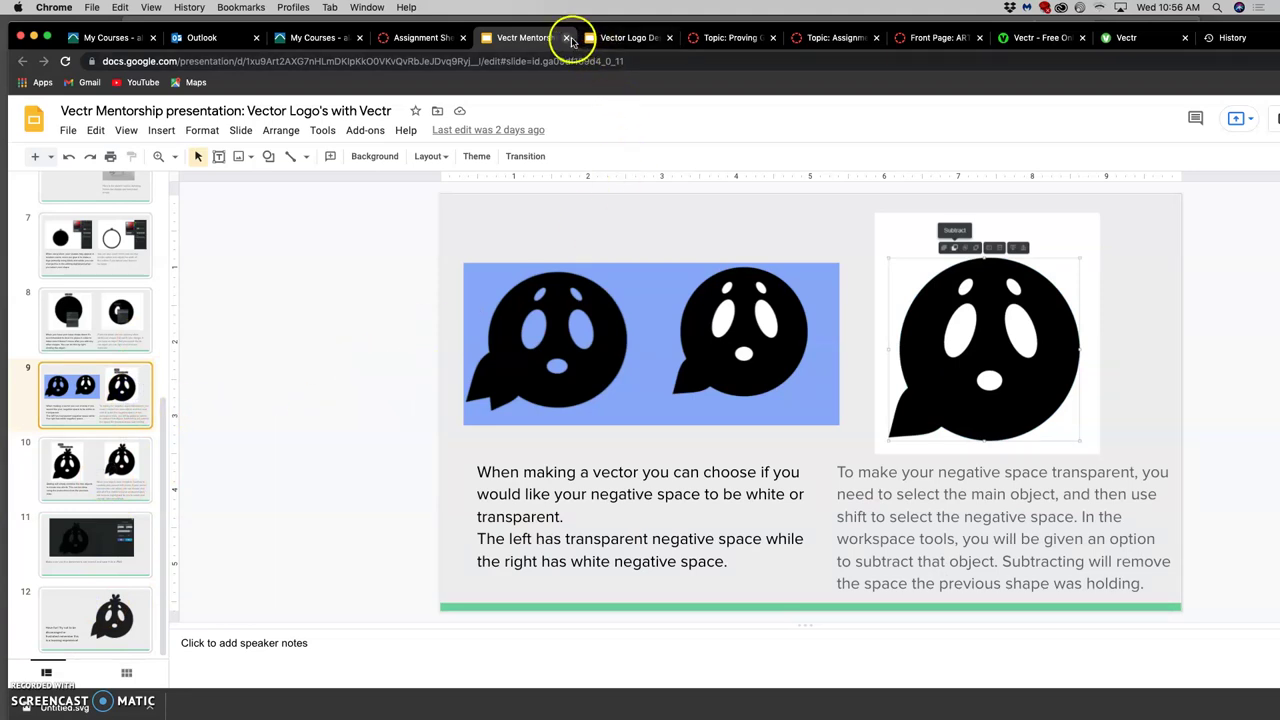
Step: Close both presentations and view the logo sketches in the Assignment #4 discussion topic
click(566, 38)
click(566, 38)
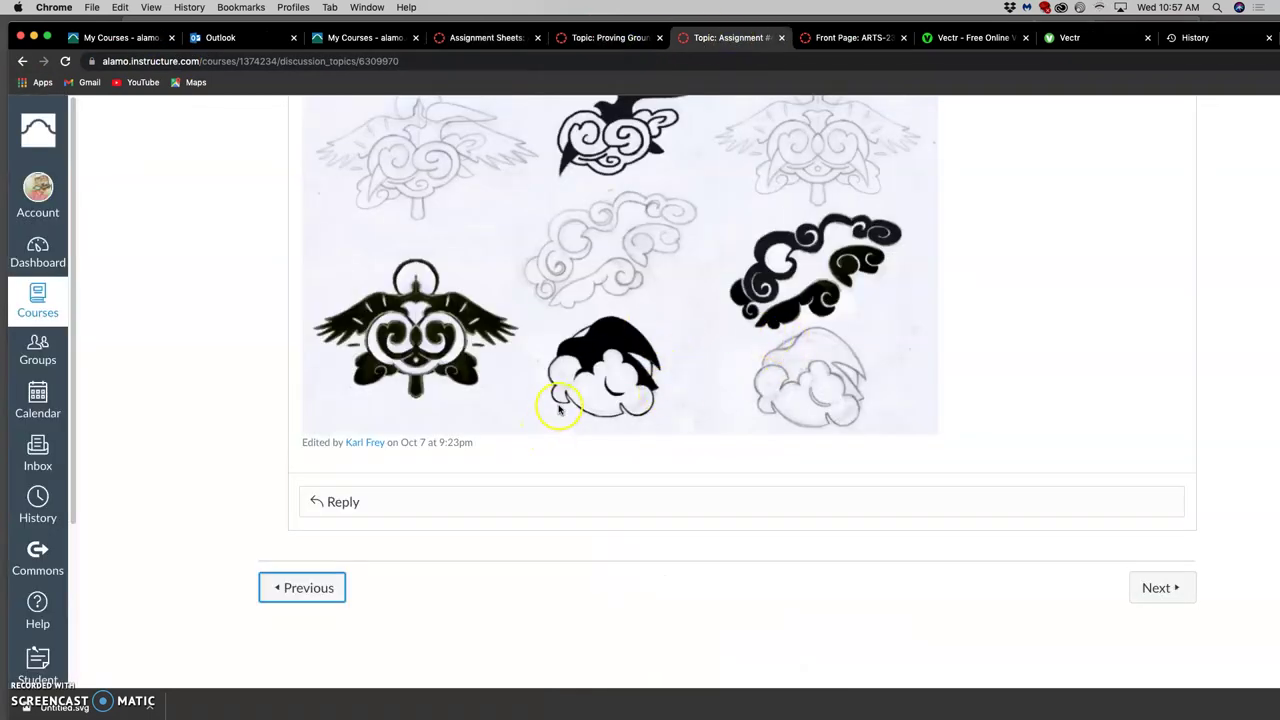
scroll(559, 407, up, 3)
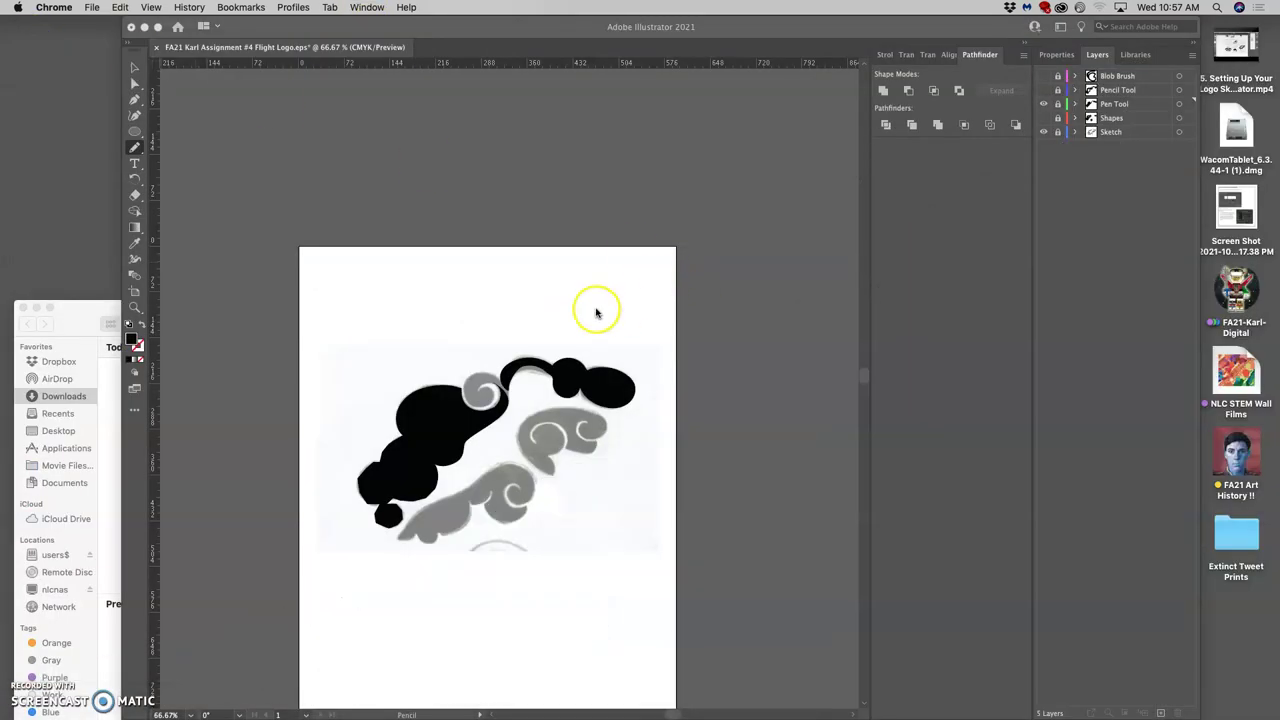
Step: Switch to the flight logo document in Illustrator and check the Shapes and Pen Tool layers over the sketch, leaving both hidden
scroll(594, 300, down, 2)
click(1045, 108)
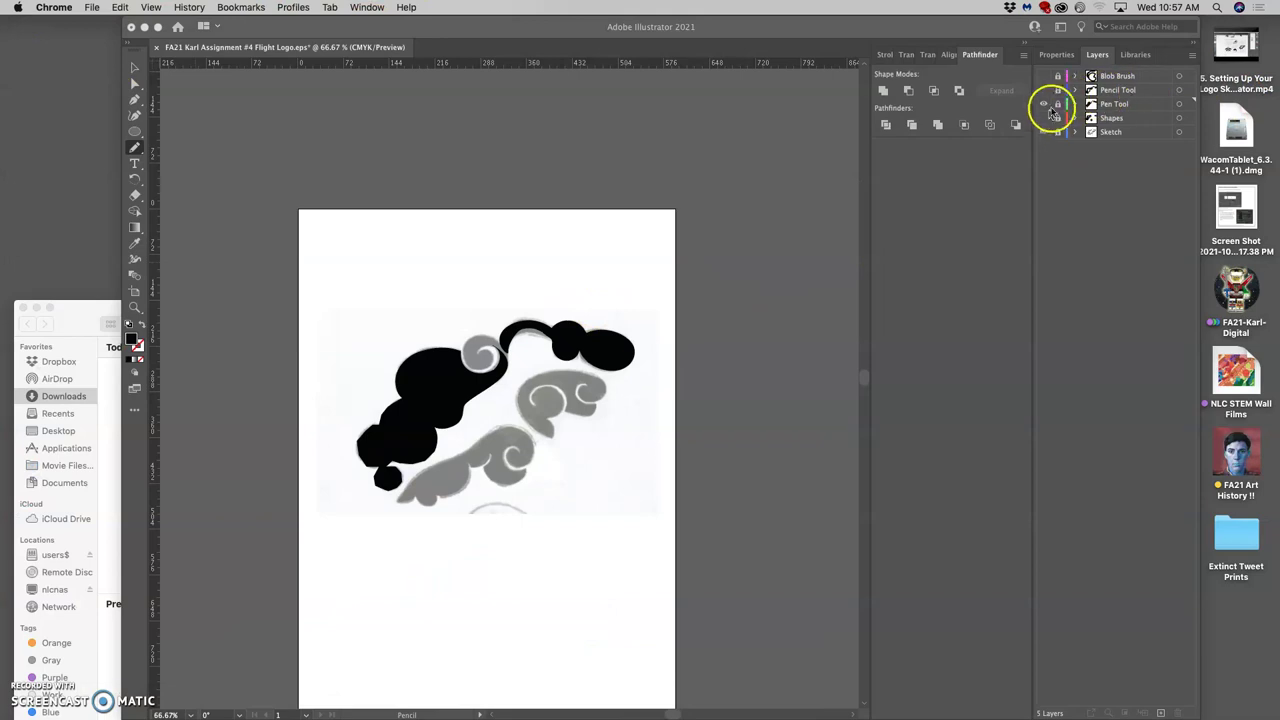
click(1045, 113)
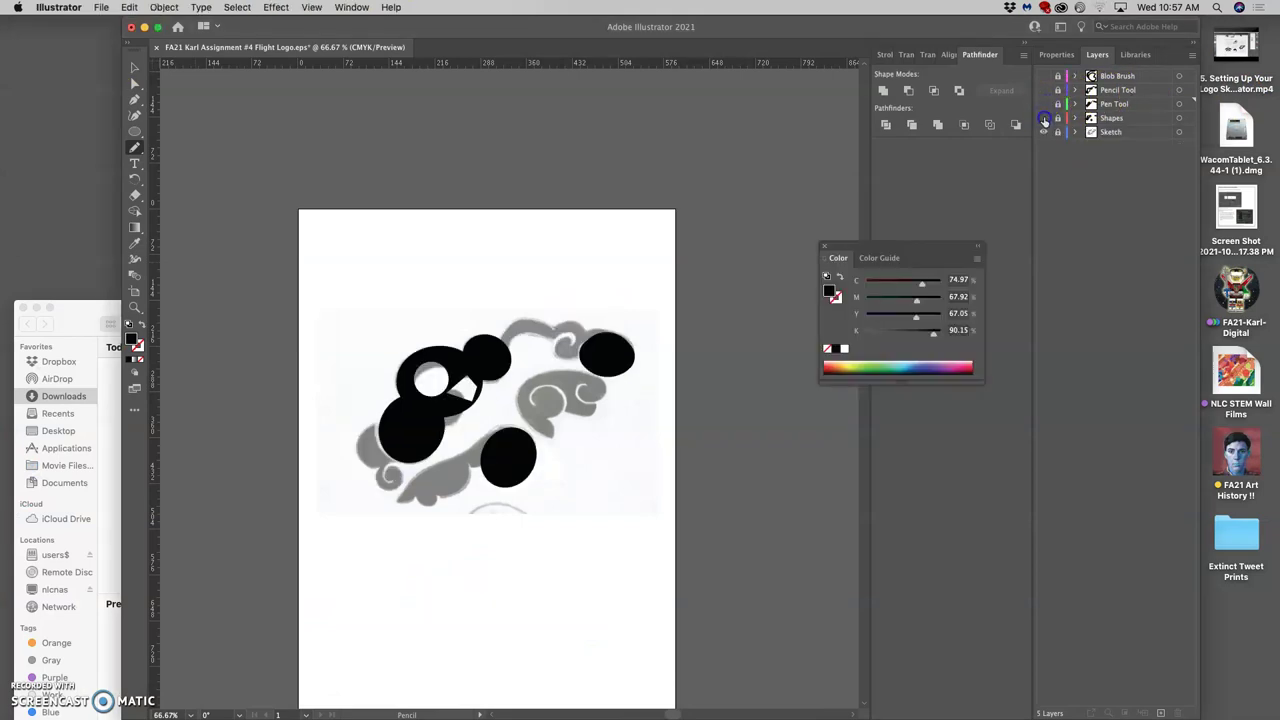
click(1044, 117)
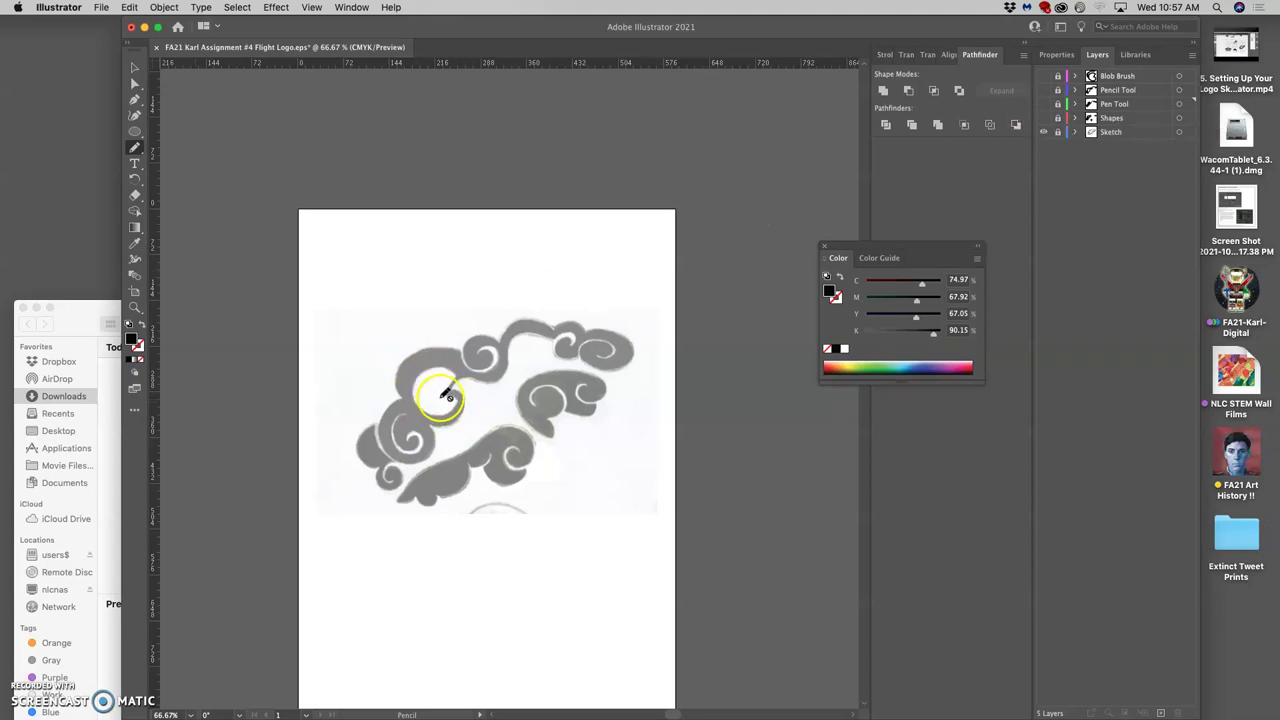
click(1044, 104)
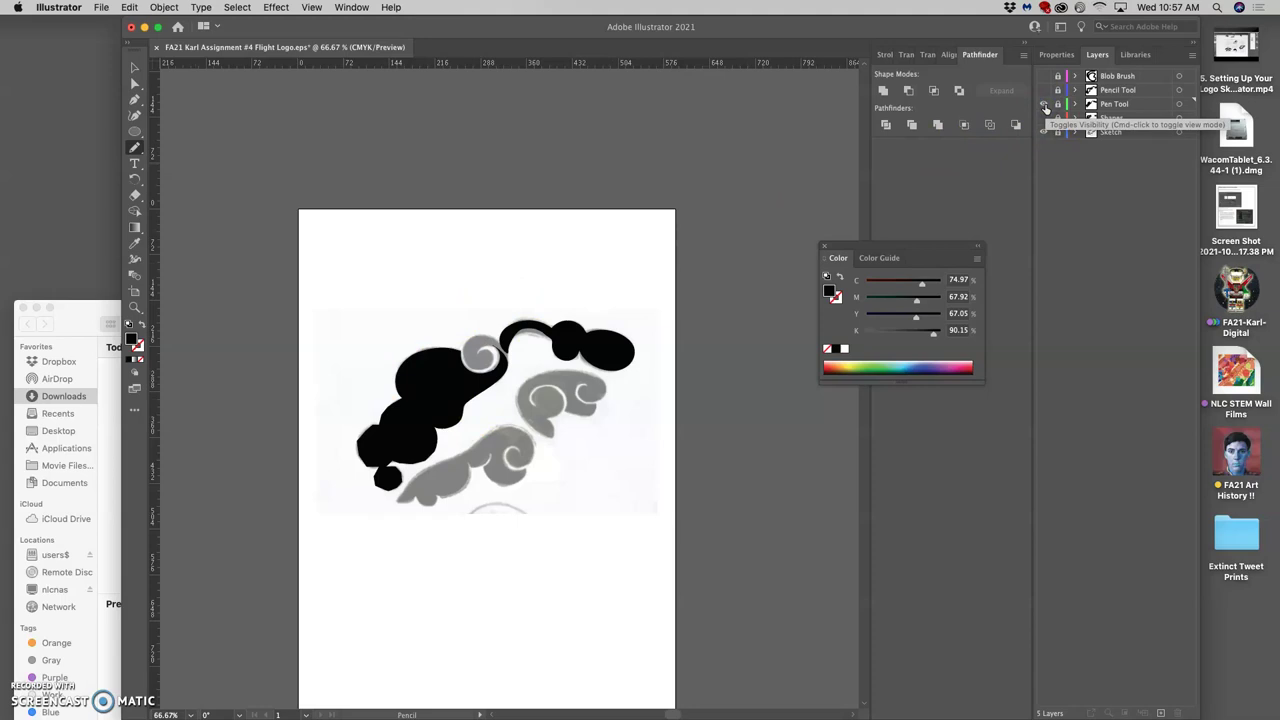
click(1045, 105)
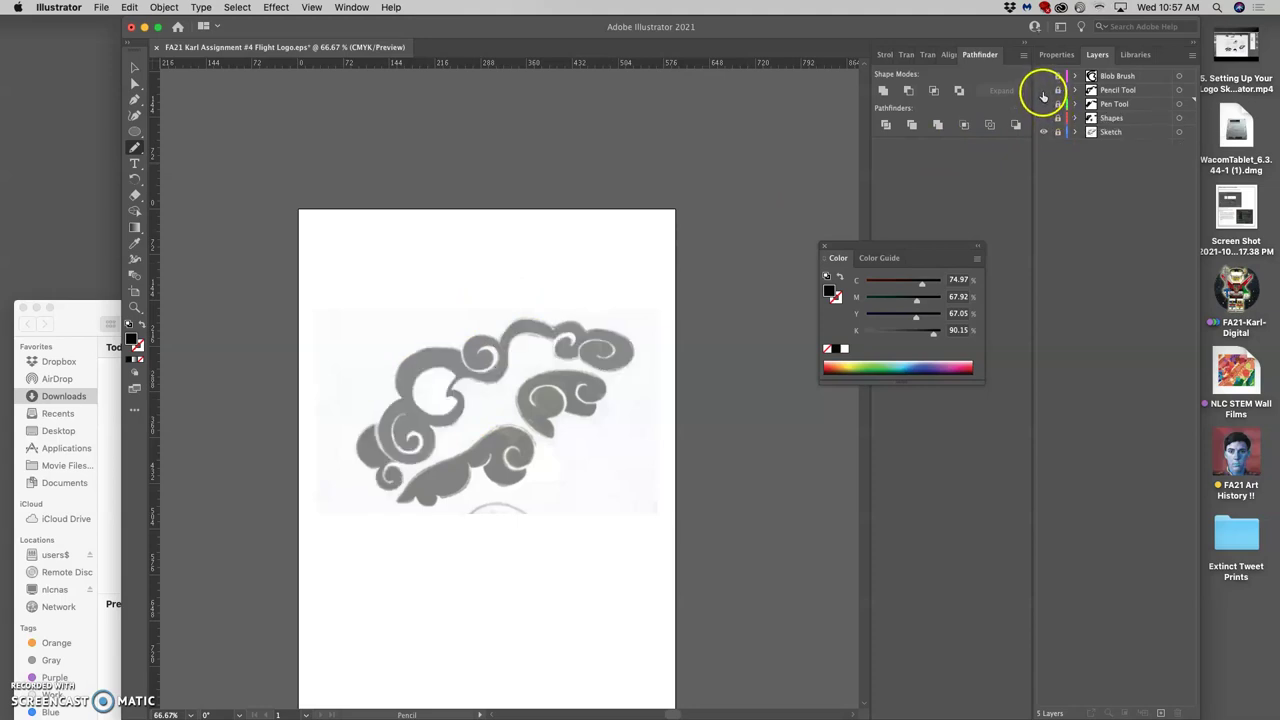
Step: Inspect the Pencil Tool layer's tracing up close at 200%, hide it, and show and unlock the Blob Brush layer
click(1044, 91)
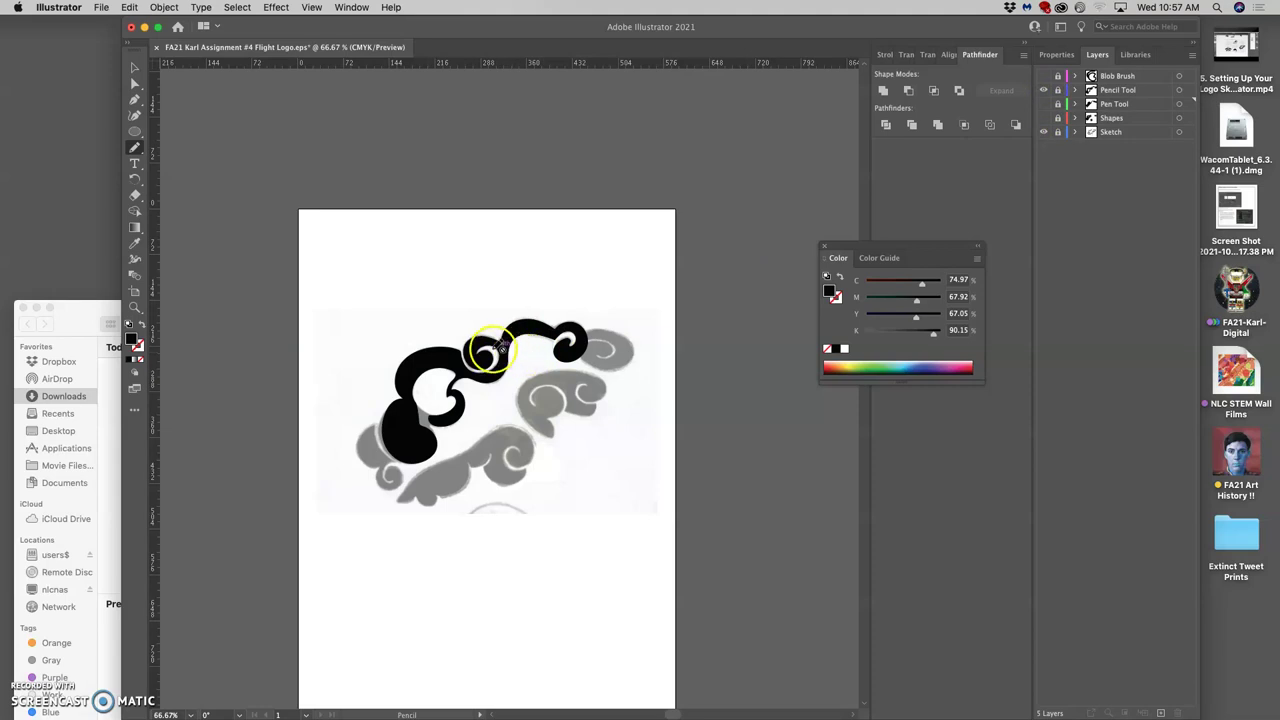
key(super+equal)
key(super+equal)
key(super+equal)
scroll(475, 351, left, 3)
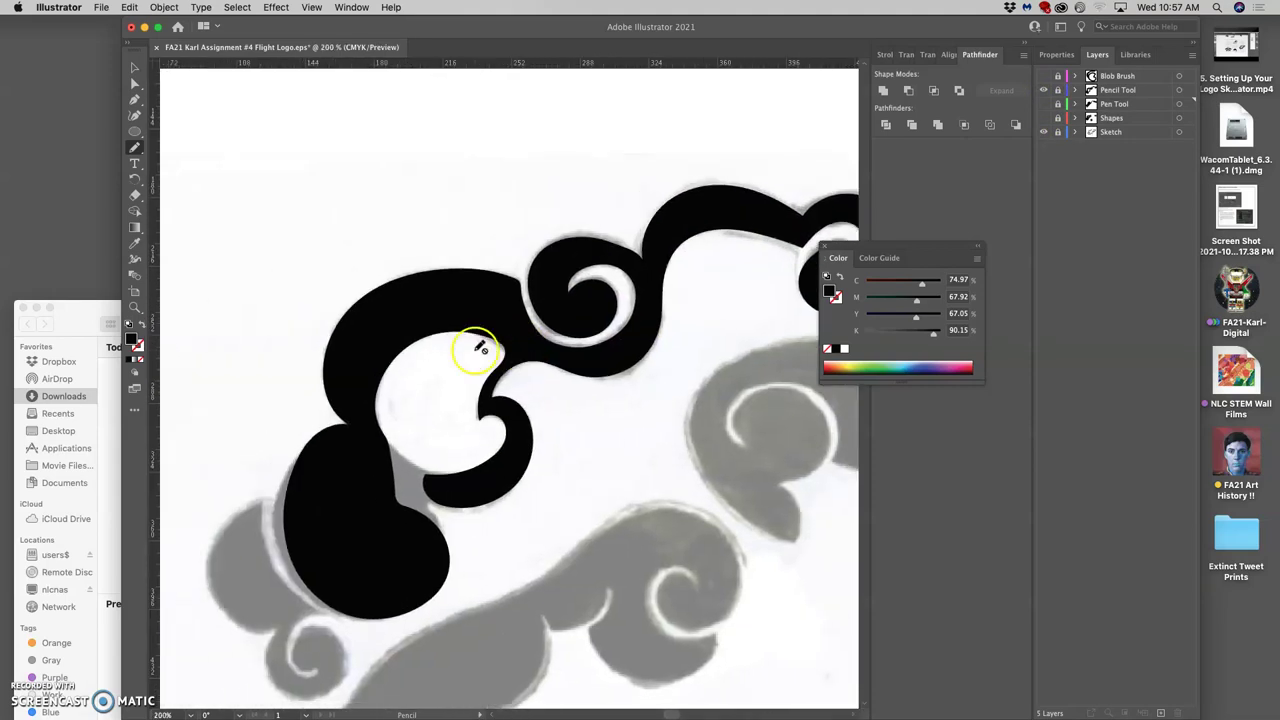
scroll(480, 347, down, 2)
click(1045, 90)
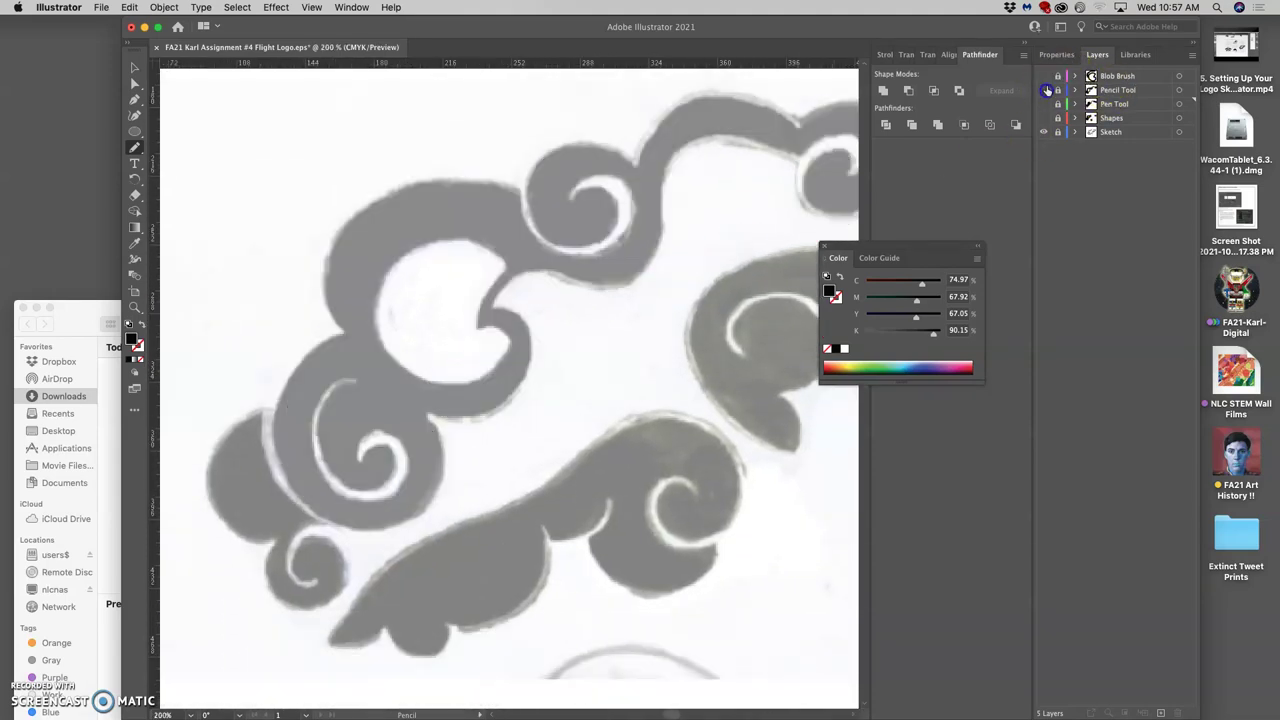
click(1045, 89)
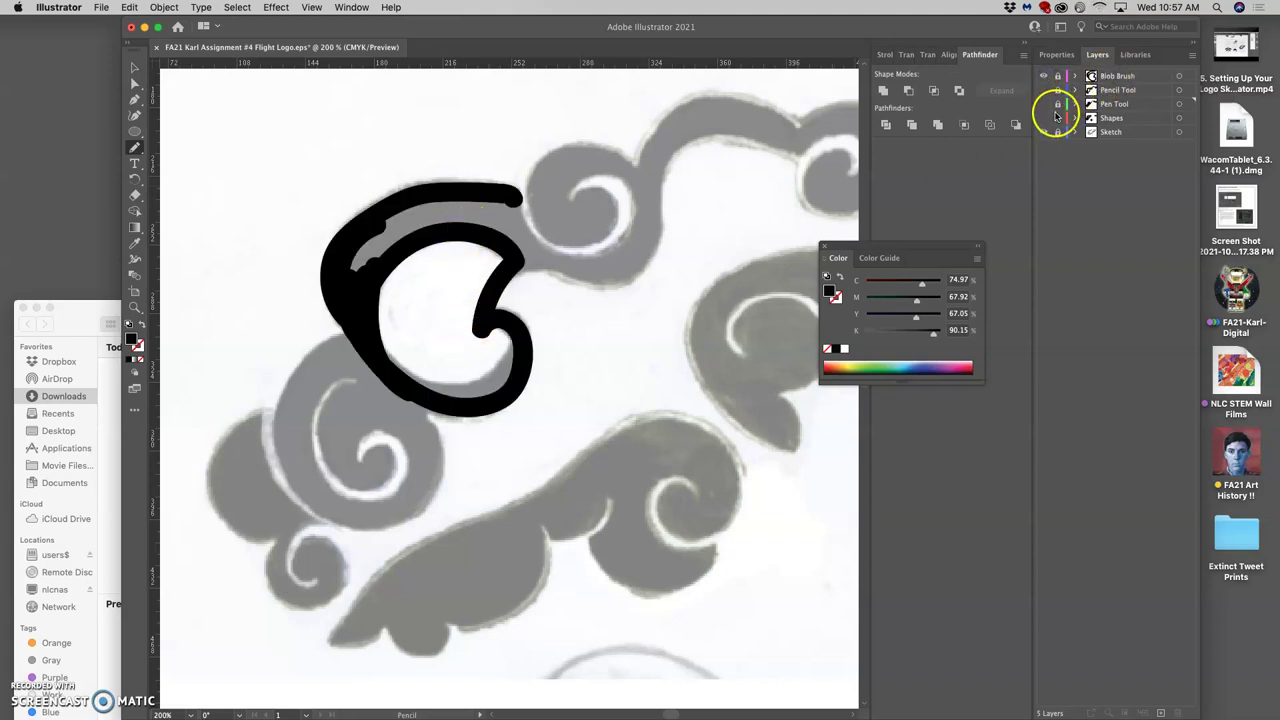
Step: Activate the Blob Brush tool and set its fidelity one notch smoother and its size to 28 pt
click(136, 148)
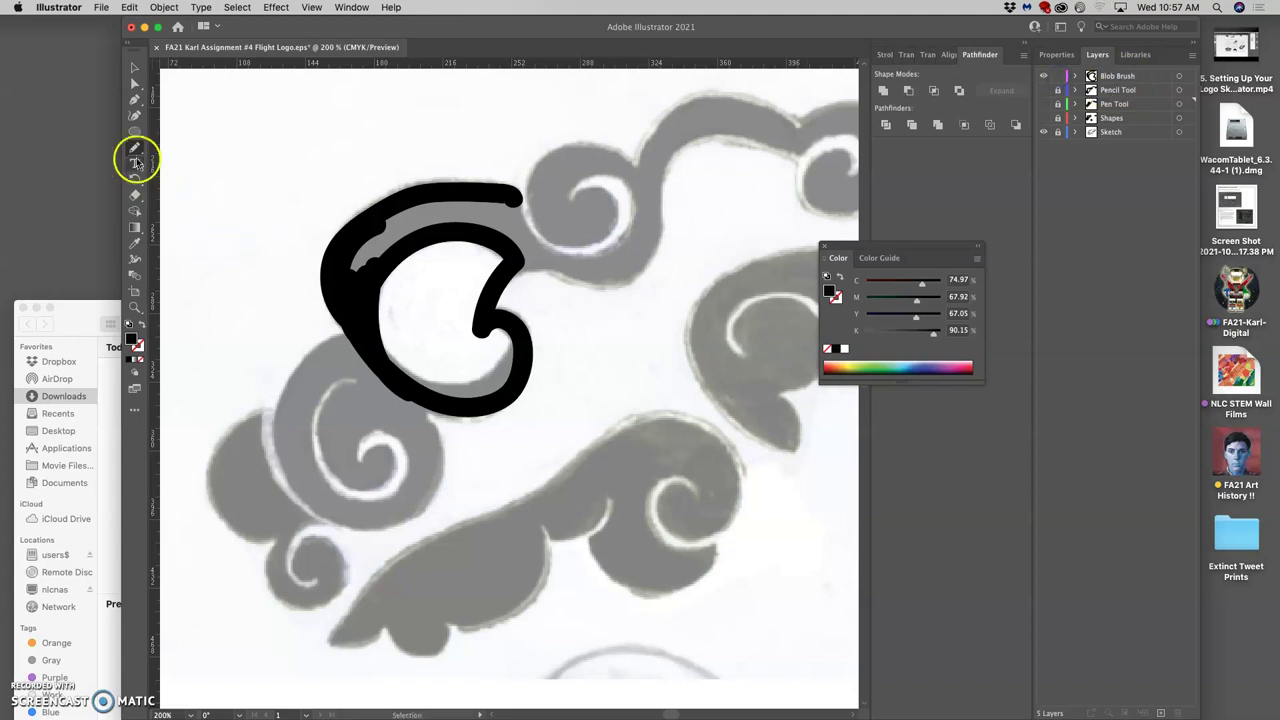
click(182, 164)
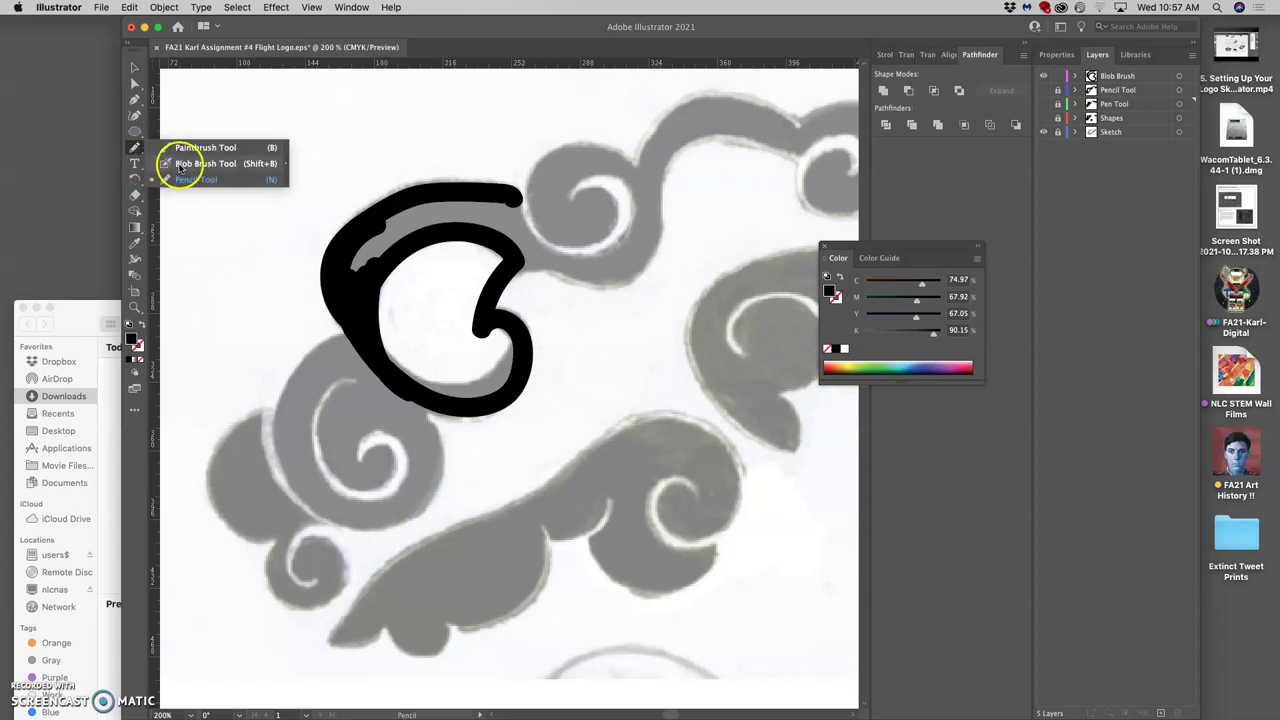
click(184, 163)
double_click(135, 148)
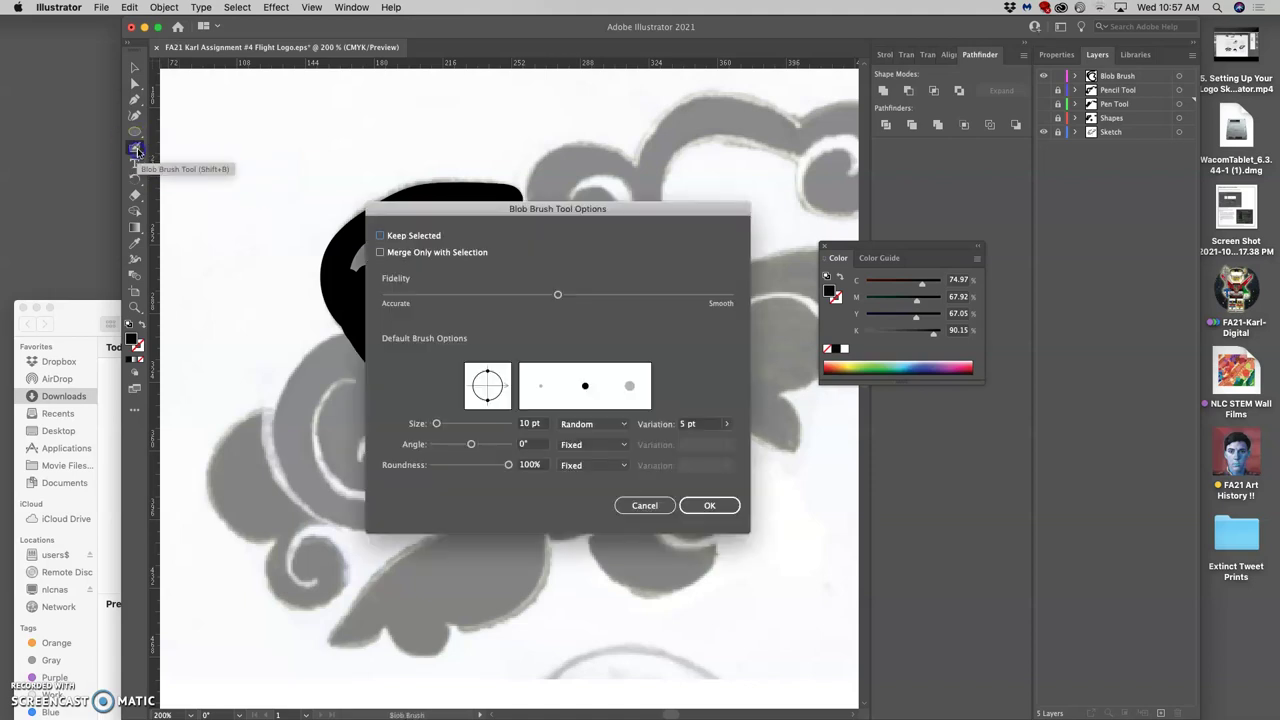
drag(614, 298, 649, 298)
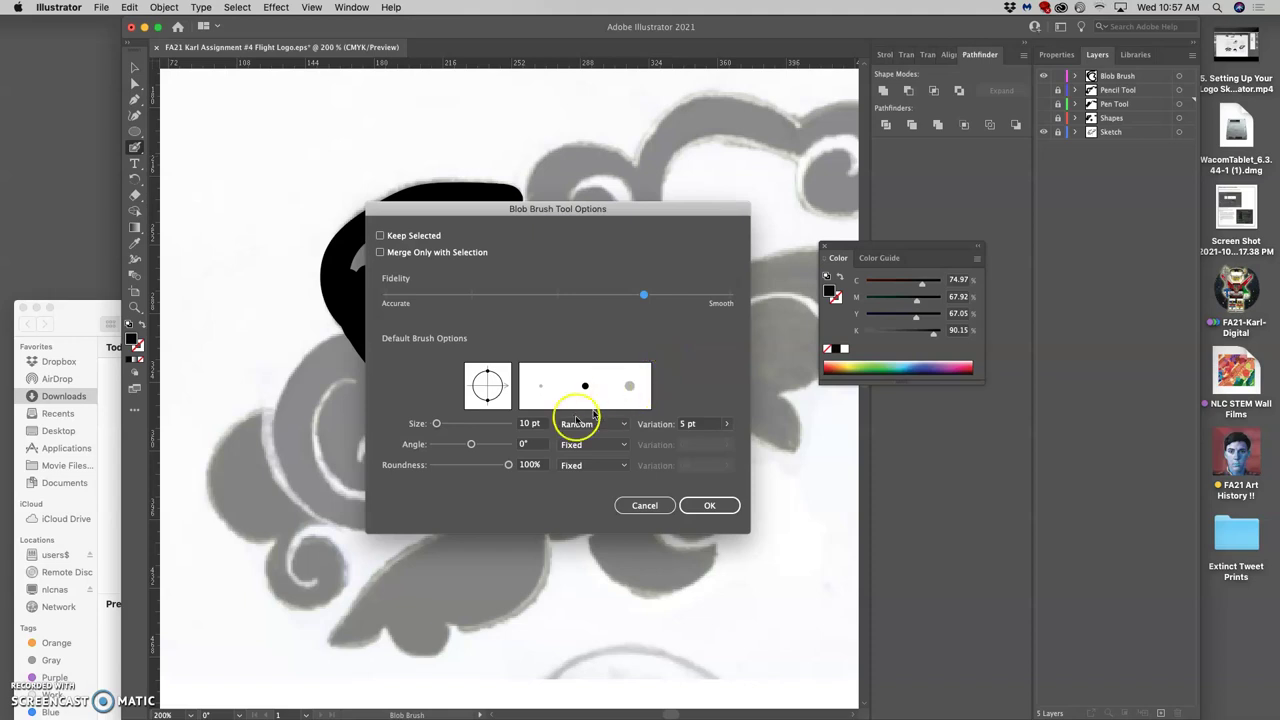
drag(436, 424, 440, 426)
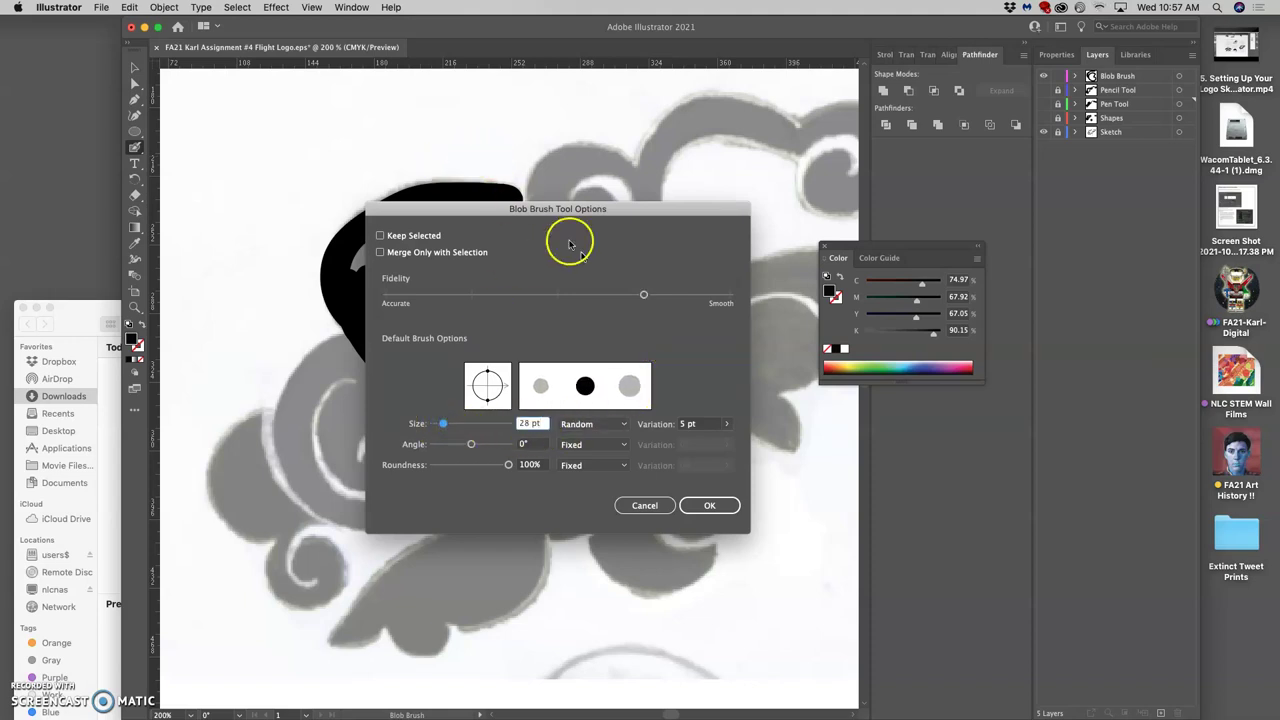
click(709, 505)
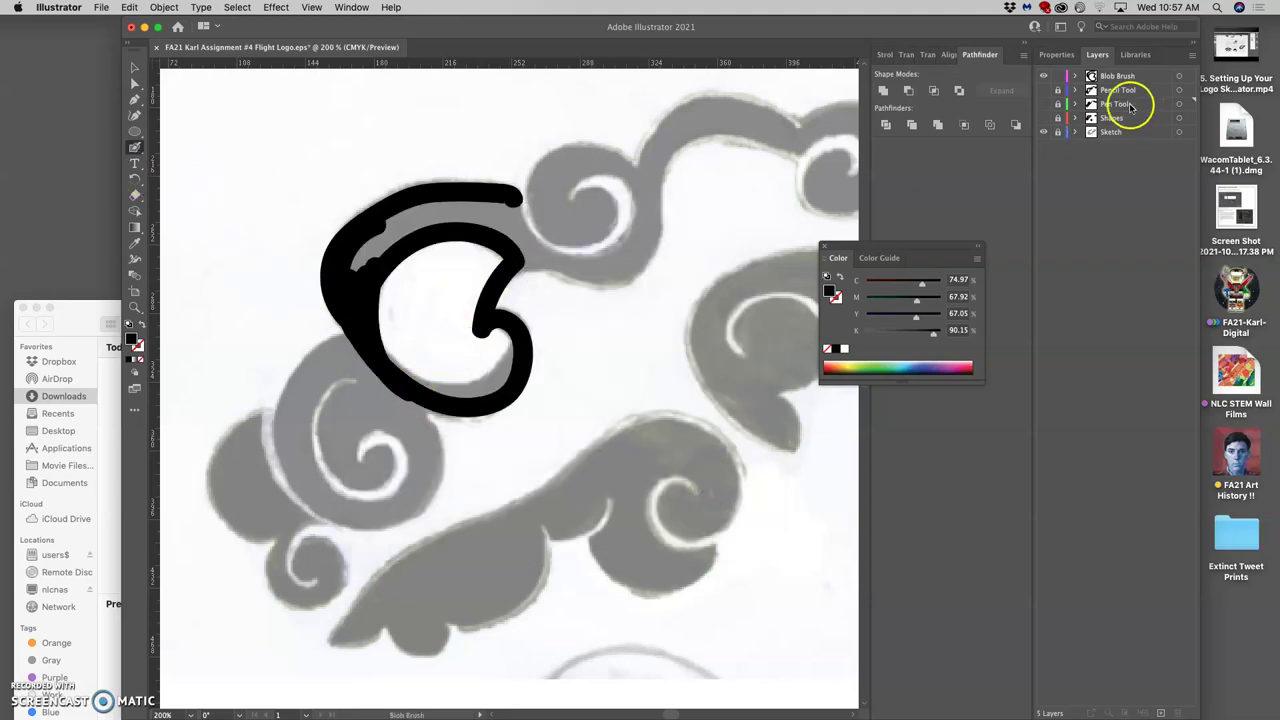
Step: Select the Blob Brush layer's artwork and paint over the gray gap in the upper part of the crescent outline
click(1179, 77)
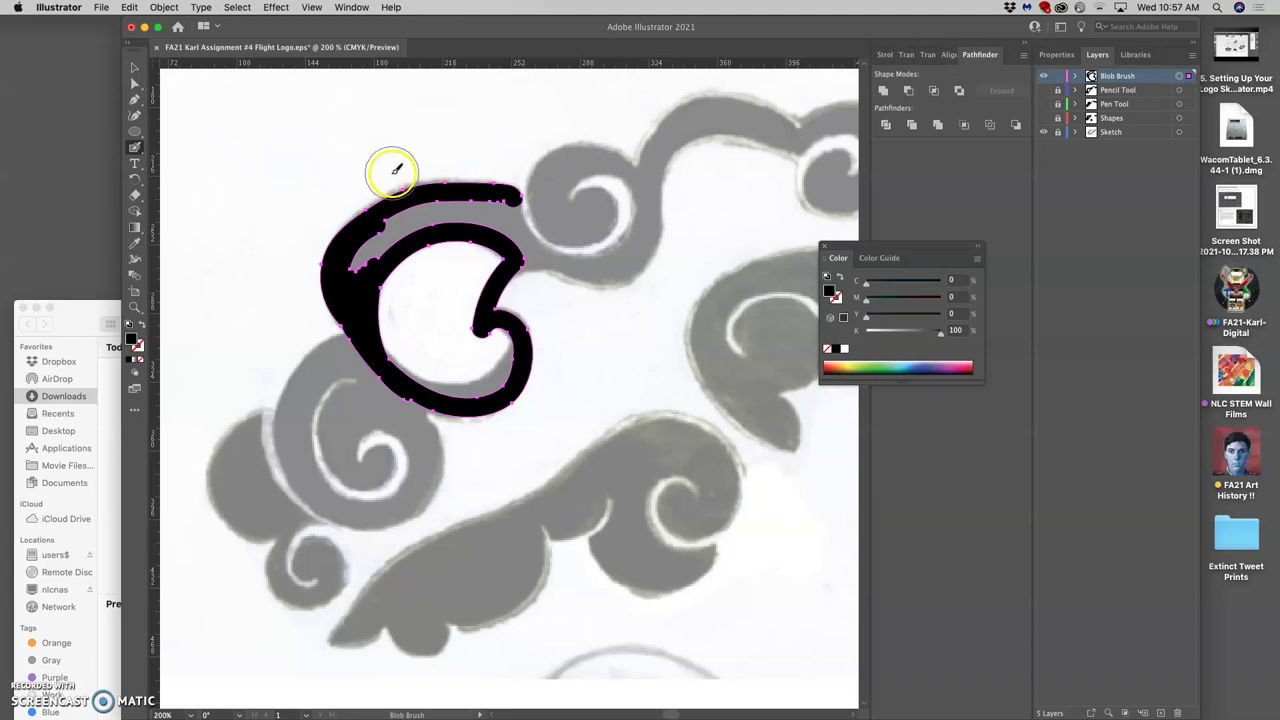
mouse_move(495, 197)
mouse_down()
mouse_move(436, 210)
mouse_move(358, 262)
mouse_up()
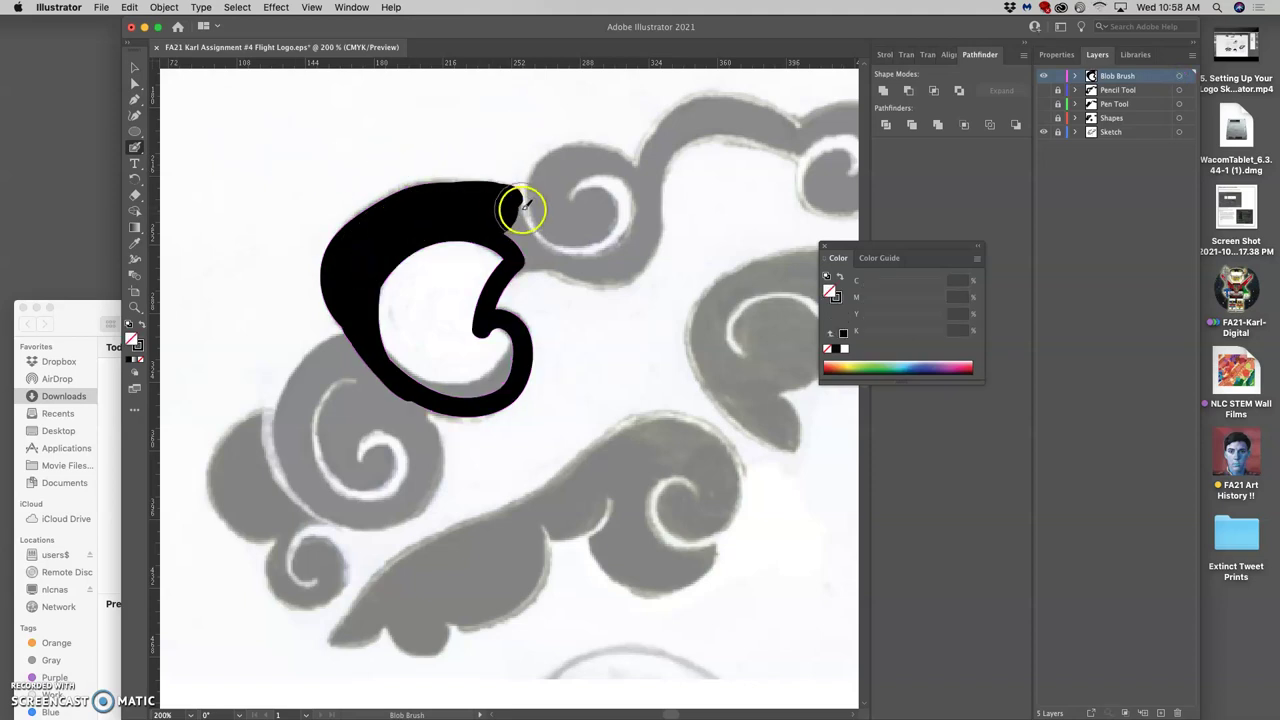
Step: Set the Blob Brush size to 10 pt and paint over the curl and the connecting arm beside the crescent
double_click(135, 148)
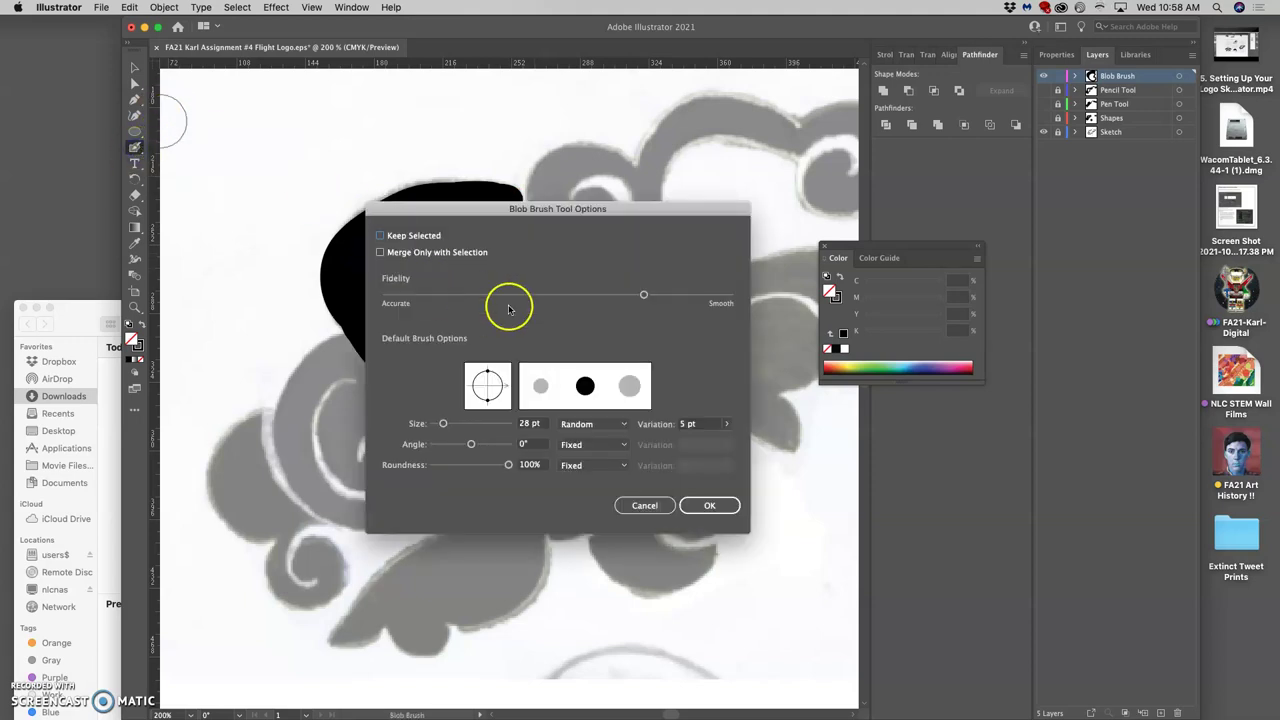
drag(443, 424, 441, 425)
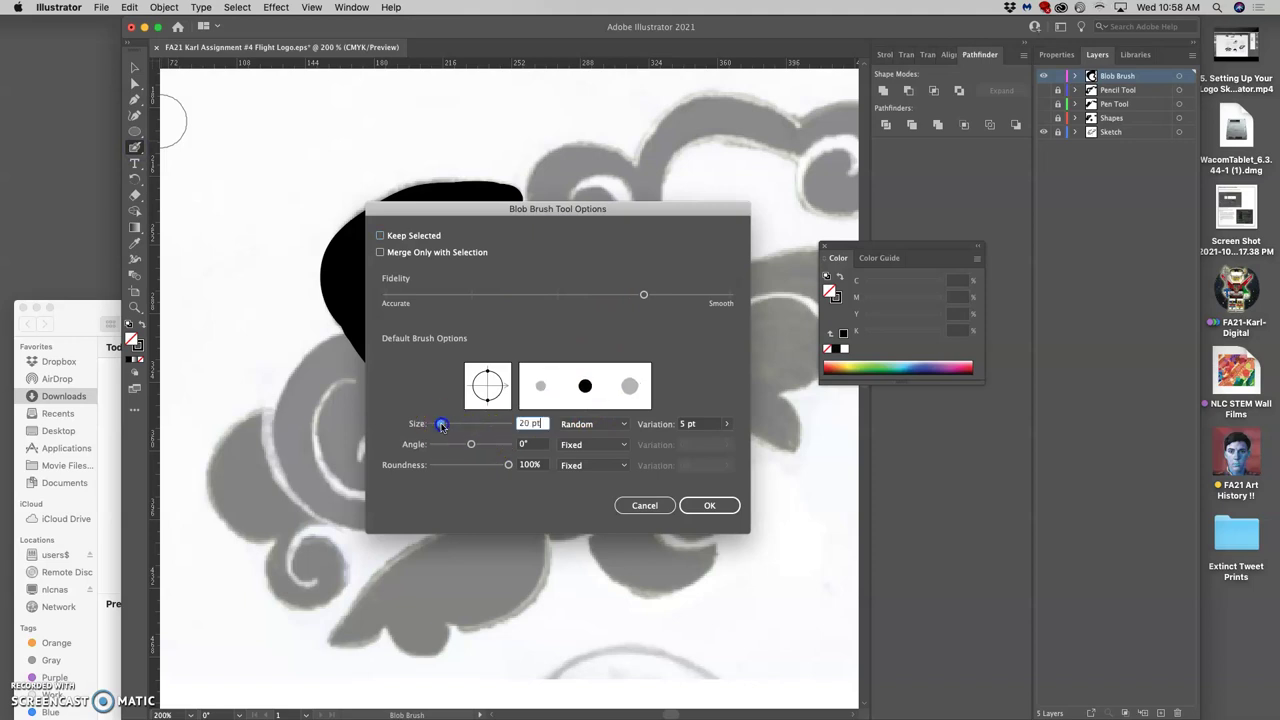
click(700, 505)
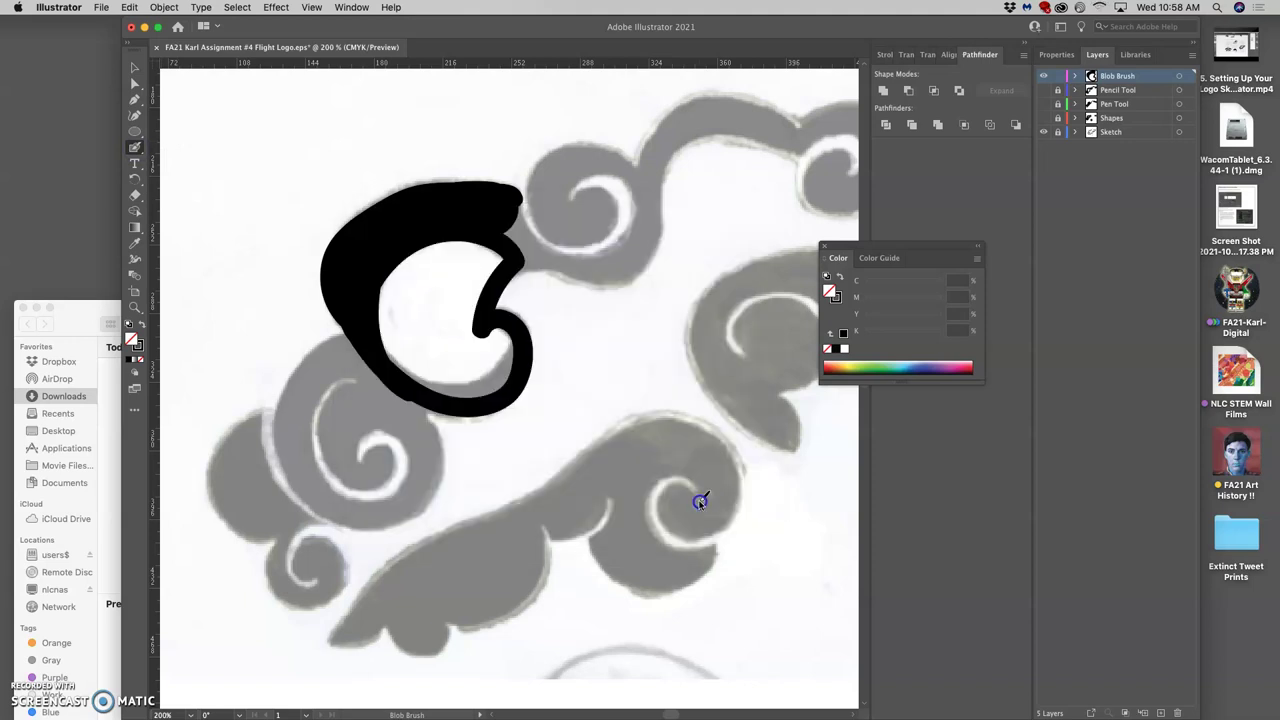
drag(505, 228, 520, 245)
drag(652, 216, 645, 181)
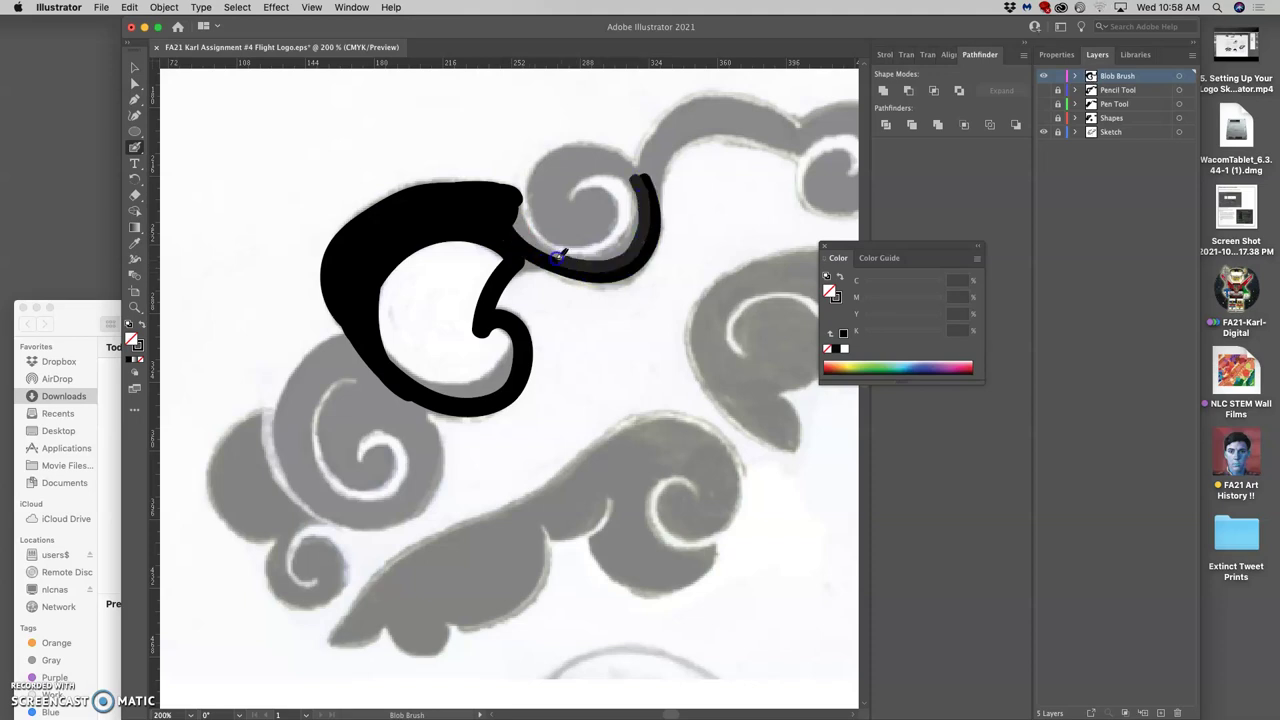
mouse_move(516, 228)
mouse_down()
mouse_move(564, 257)
mouse_move(618, 245)
mouse_move(634, 175)
mouse_up()
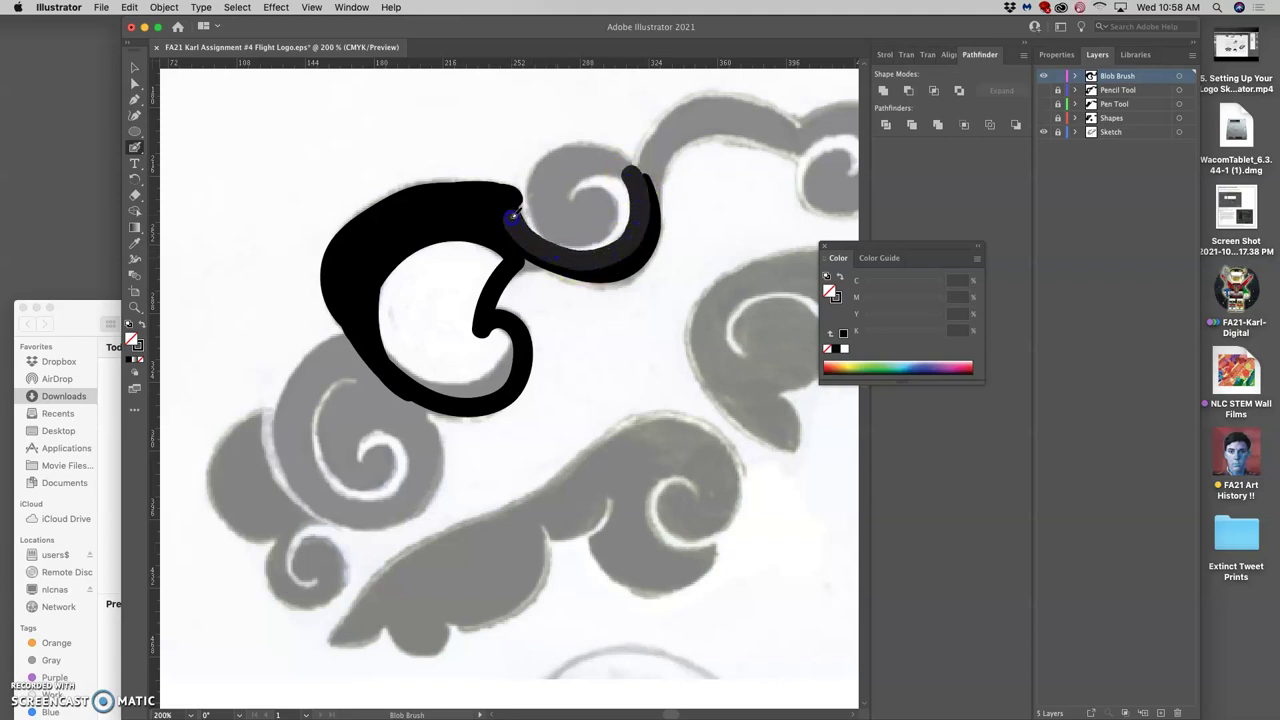
drag(513, 216, 521, 221)
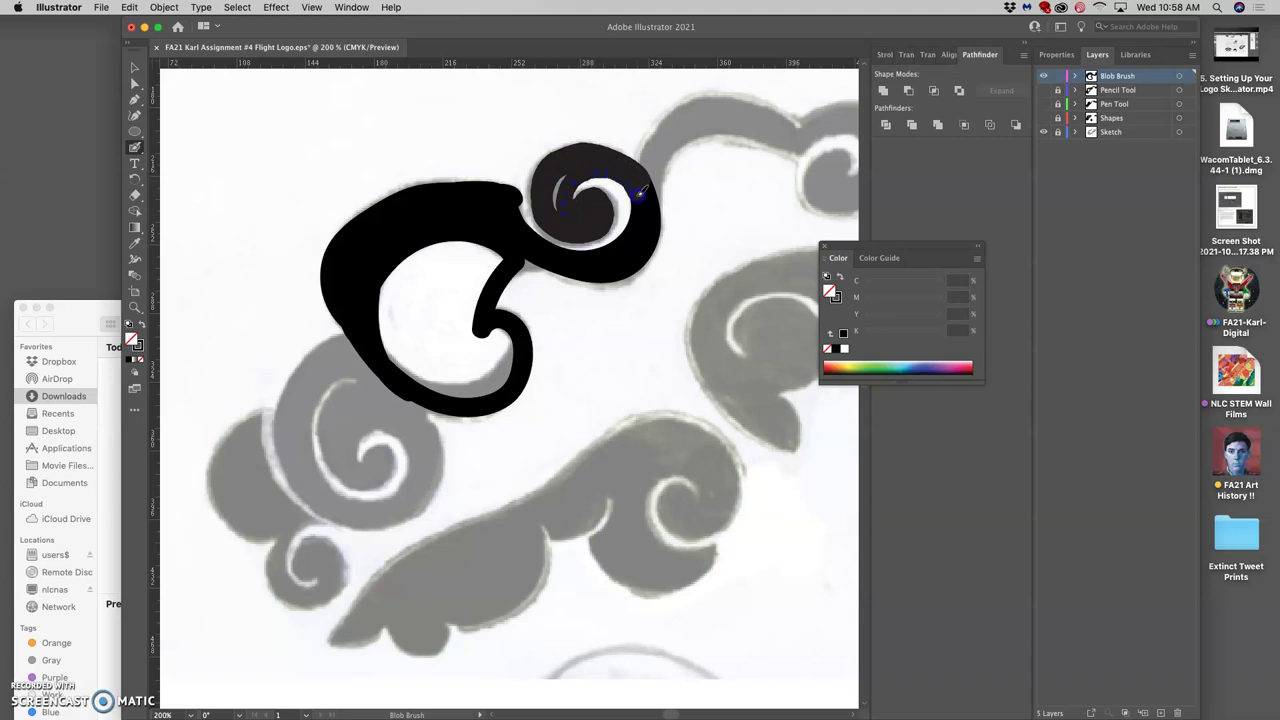
mouse_move(645, 212)
mouse_down()
mouse_move(640, 224)
mouse_move(563, 182)
mouse_move(566, 216)
mouse_up()
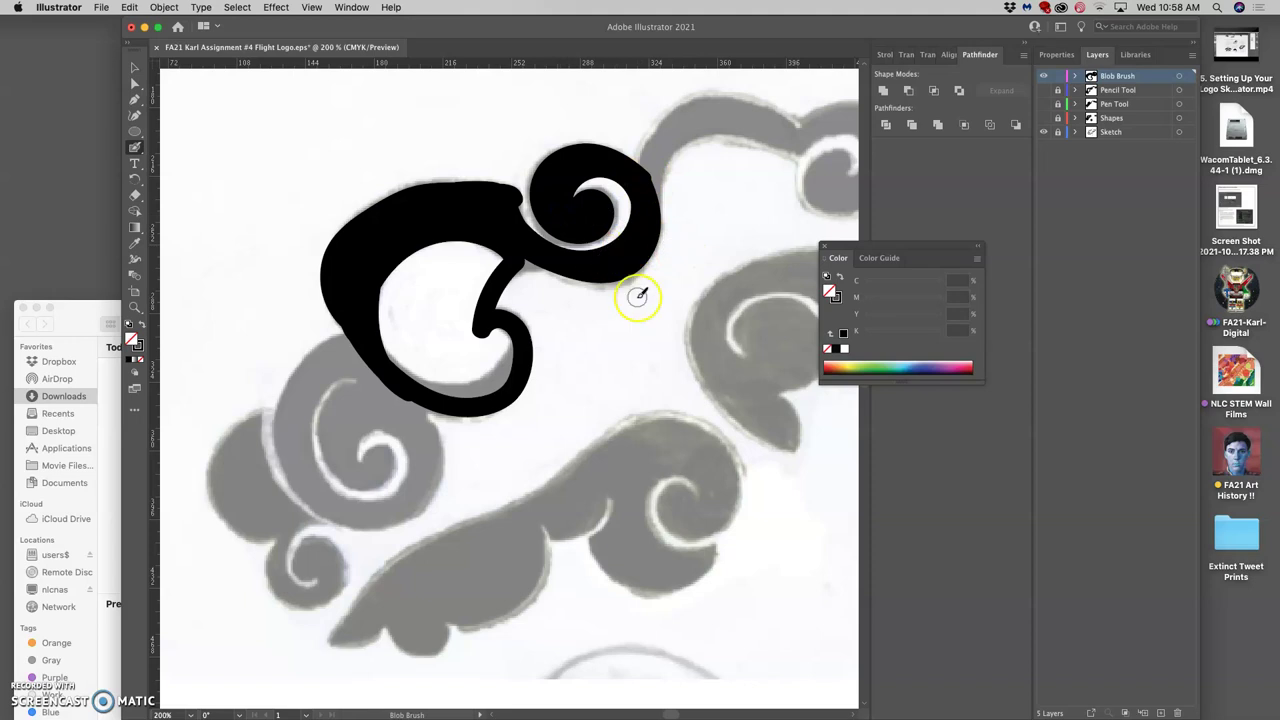
Step: Check and accept the Blob Brush options, and thicken the crescent's upper outer edge with more brushwork
double_click(133, 150)
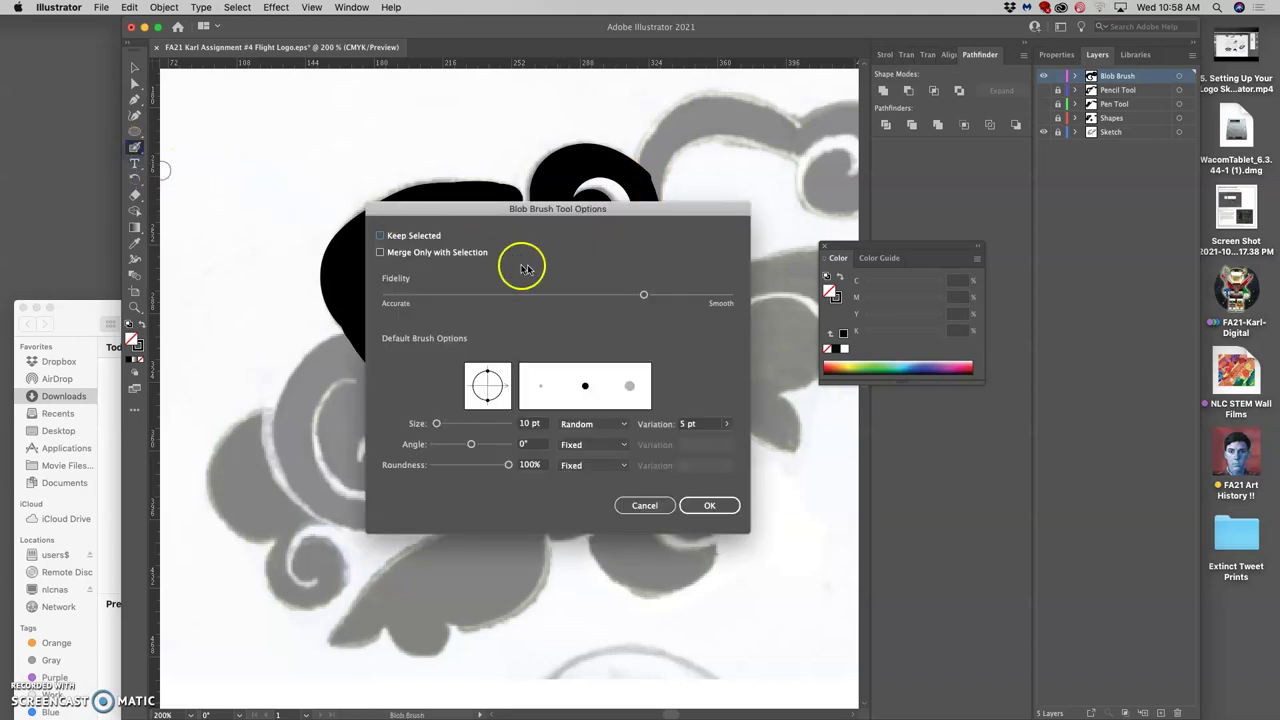
click(709, 505)
mouse_move(557, 210)
mouse_down()
mouse_move(542, 256)
mouse_move(488, 180)
mouse_move(430, 176)
mouse_move(361, 209)
mouse_move(333, 237)
mouse_move(357, 340)
mouse_up()
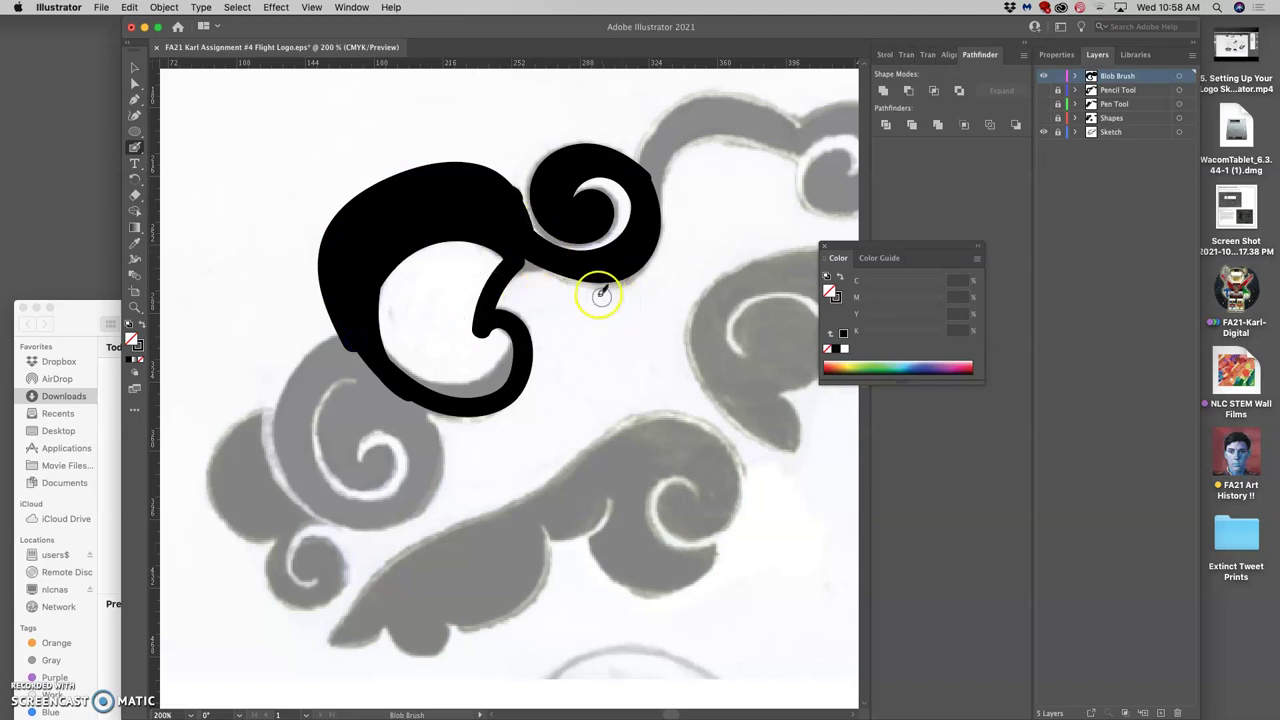
Step: Lock and hide the Blob Brush layer, and unlock and show the Pencil Tool layer
click(1058, 76)
click(1045, 78)
click(1060, 91)
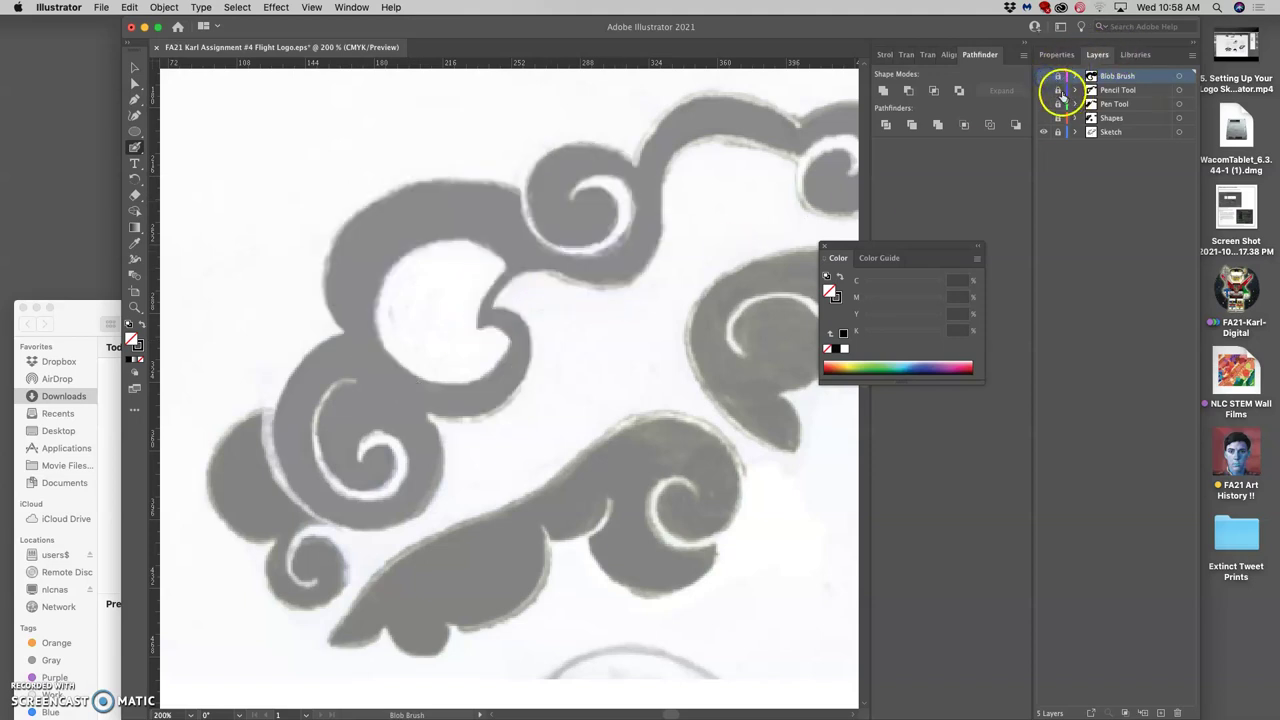
click(1045, 91)
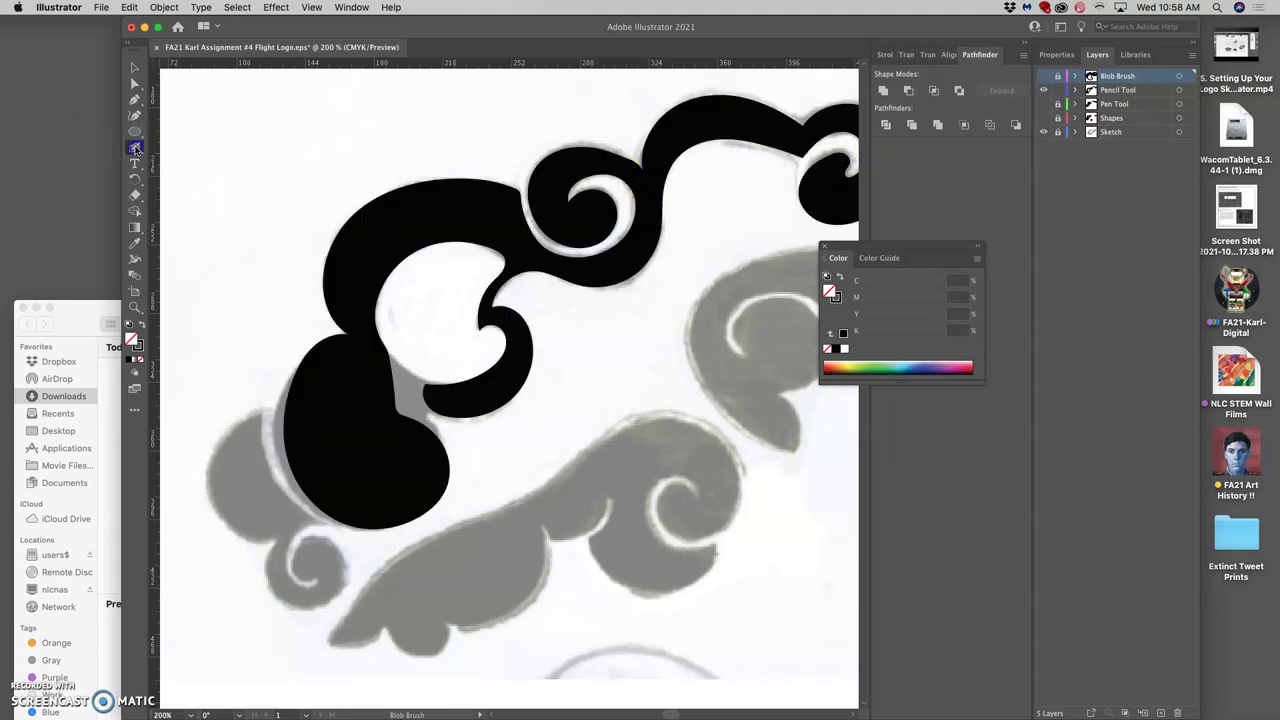
Step: Select the traced cloud shape and use the Pencil tool to redraw its edge across the gray gap beside the crescent's tail
drag(137, 148, 197, 180)
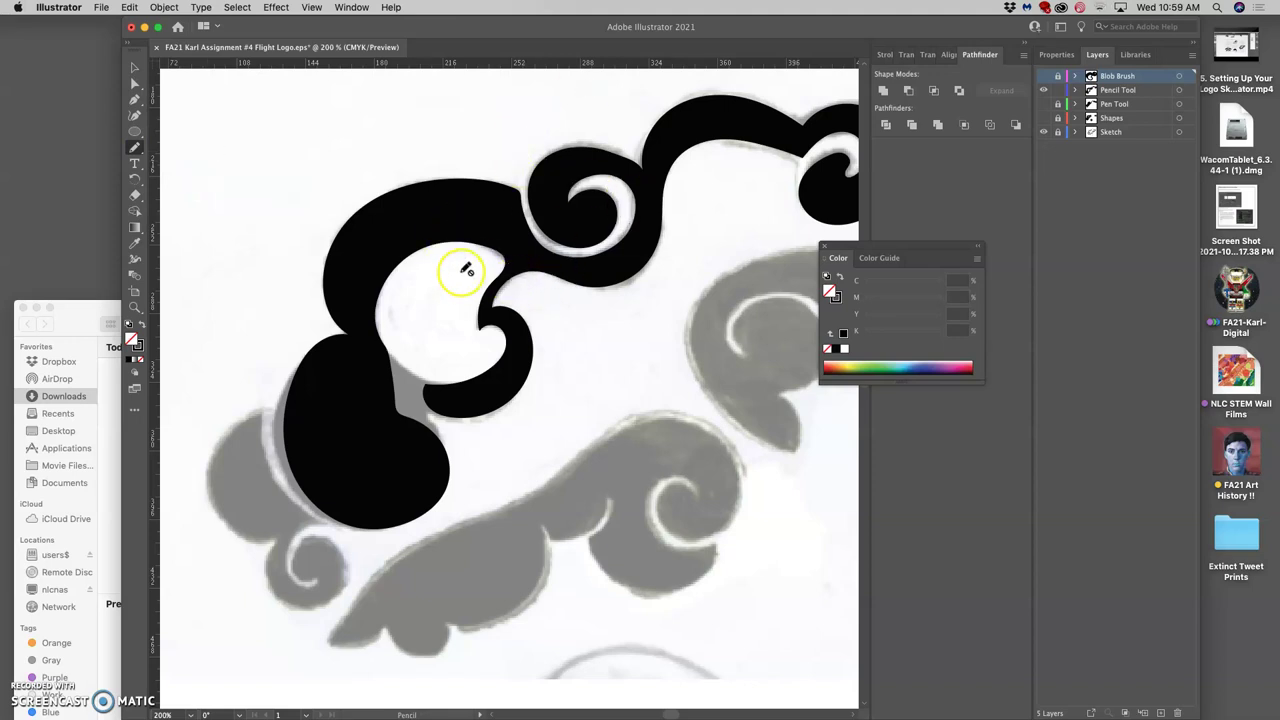
key(space)
mouse_move(449, 307)
mouse_down()
mouse_move(457, 186)
mouse_move(457, 212)
mouse_up()
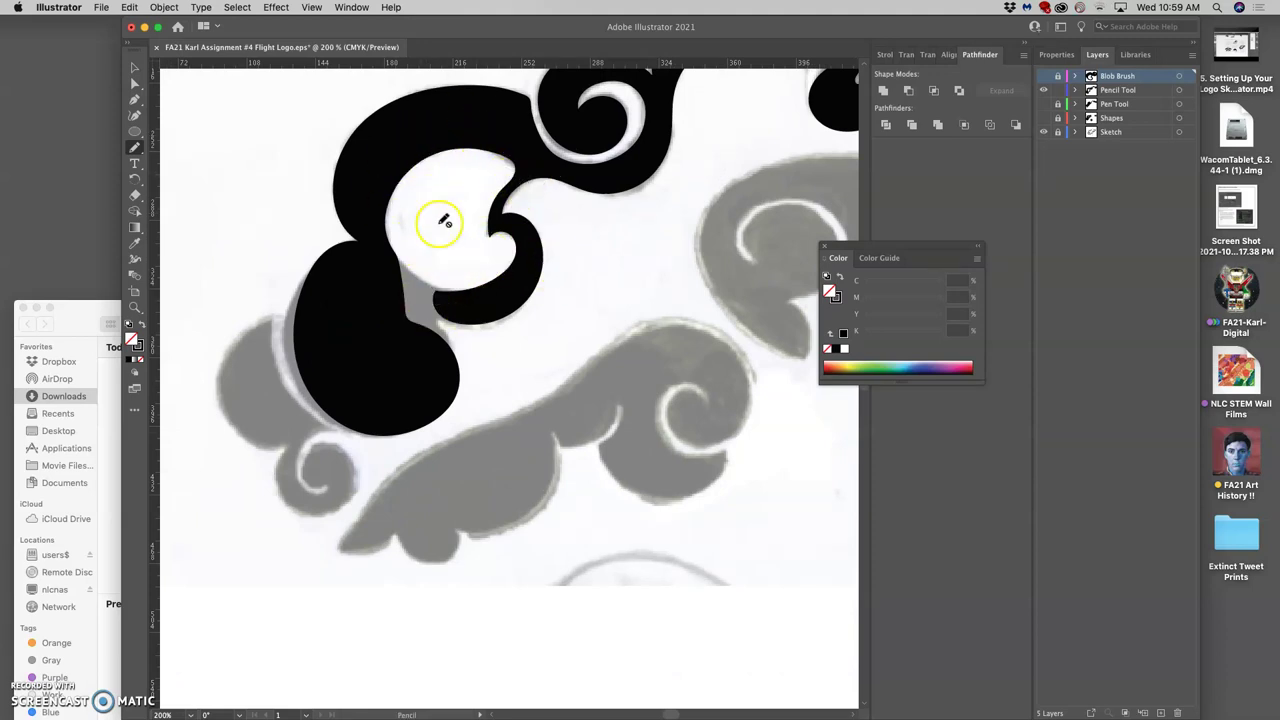
mouse_move(491, 247)
mouse_down()
mouse_move(448, 306)
mouse_move(405, 295)
mouse_up()
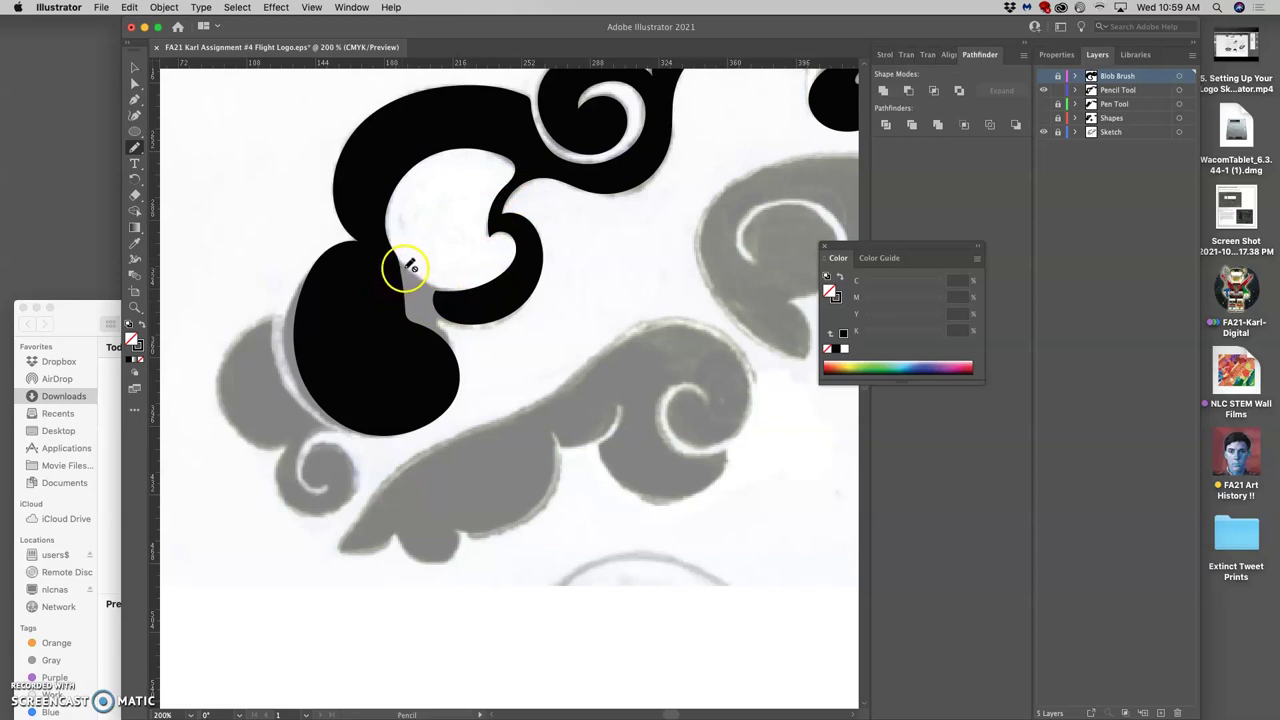
super+click(382, 287)
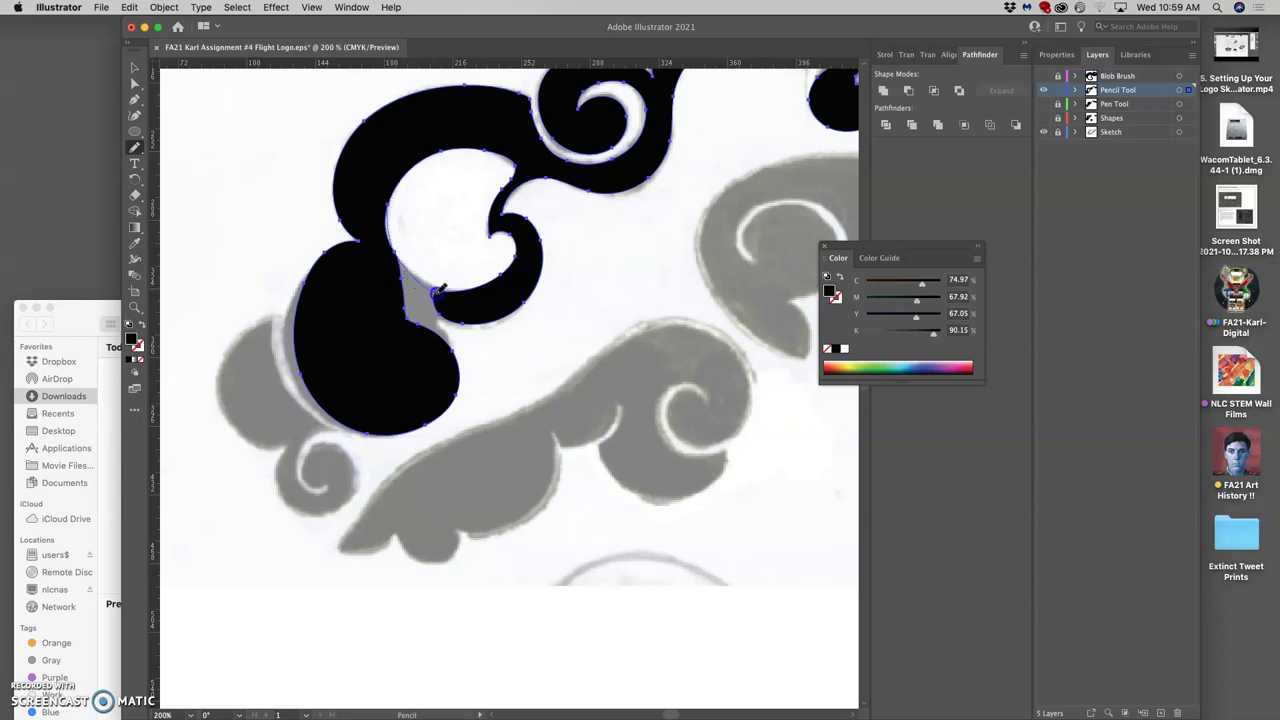
drag(441, 291, 441, 292)
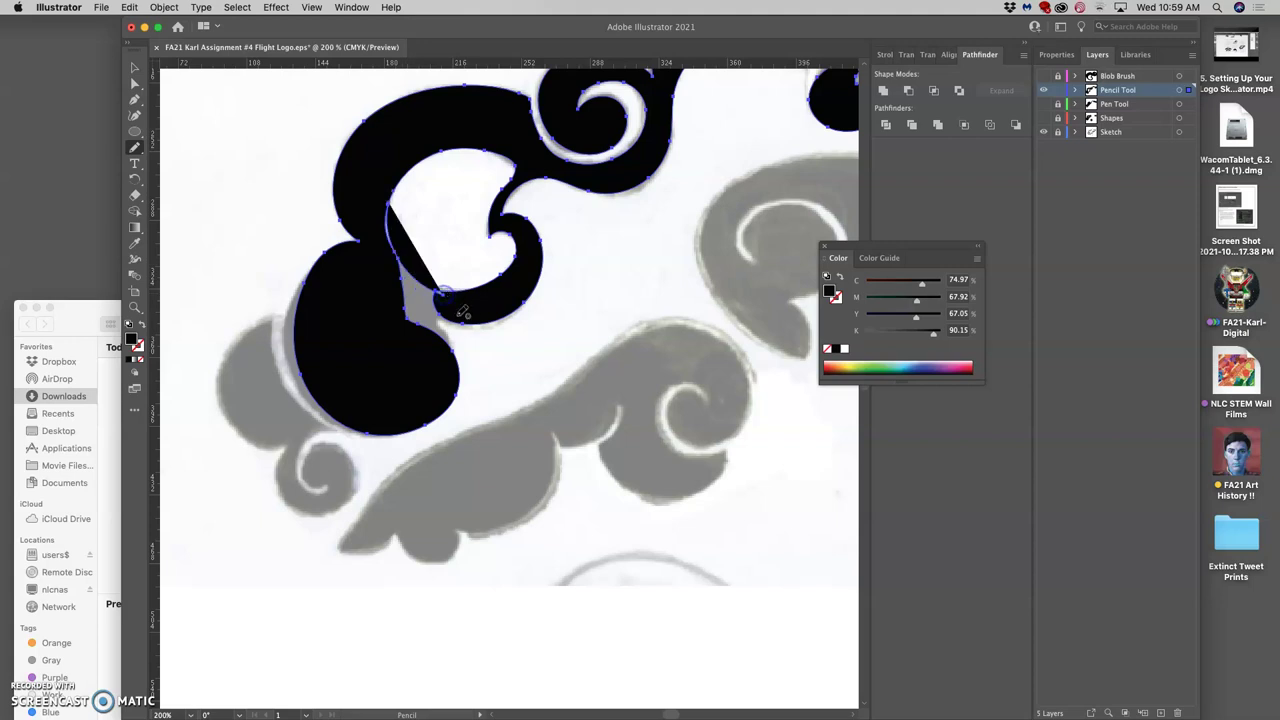
key(super+z)
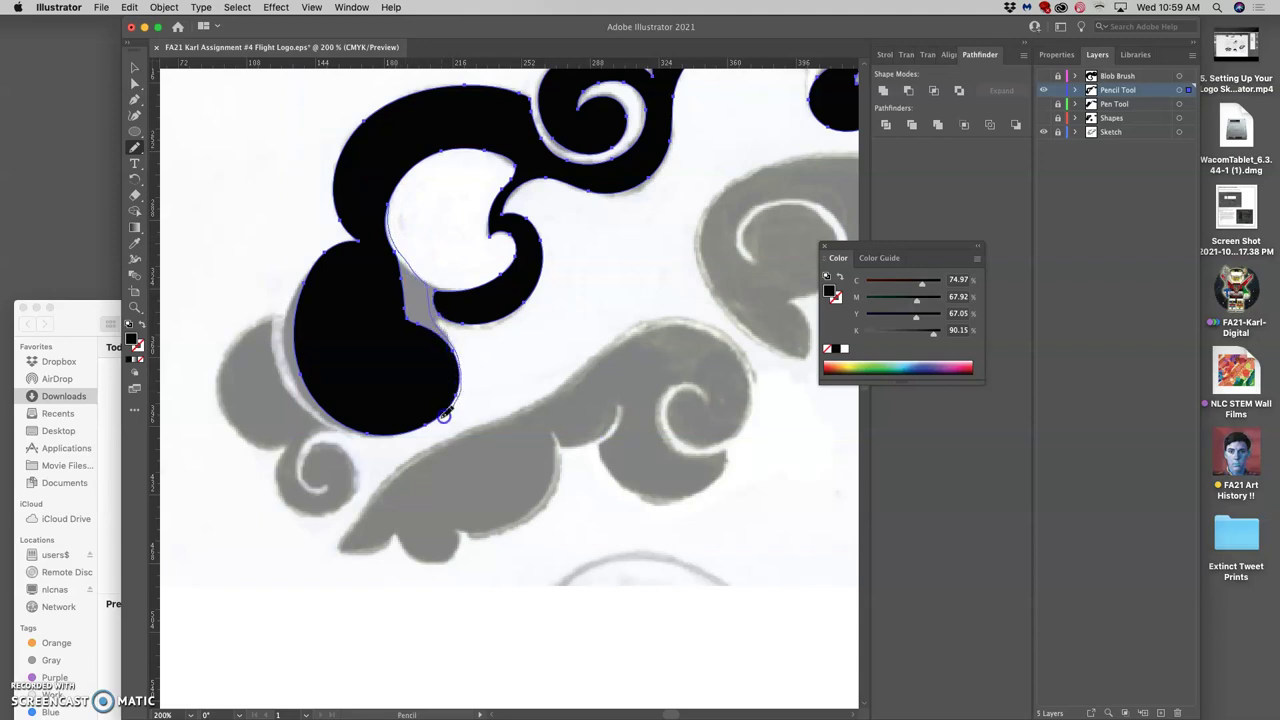
drag(443, 415, 431, 423)
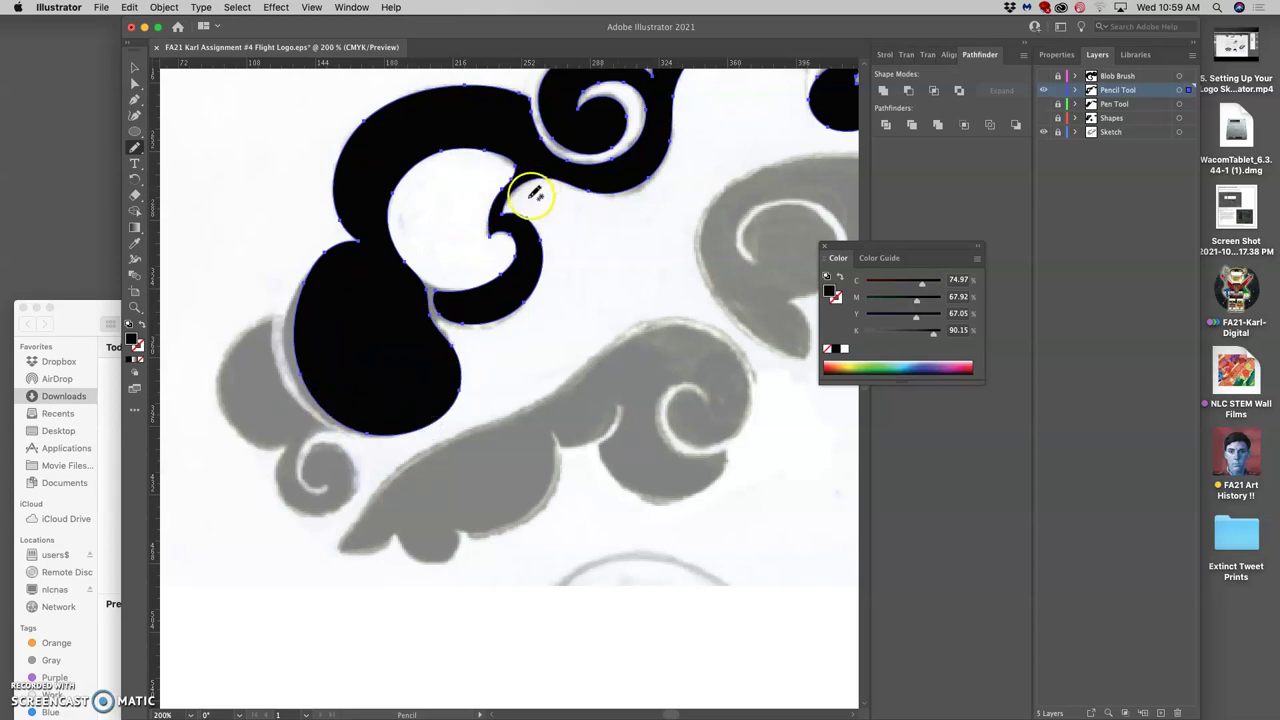
Step: Swap the shape's fill and stroke to leave only a black outline, and redraw the large lobe's outer edges with the Pencil tool
key(super)
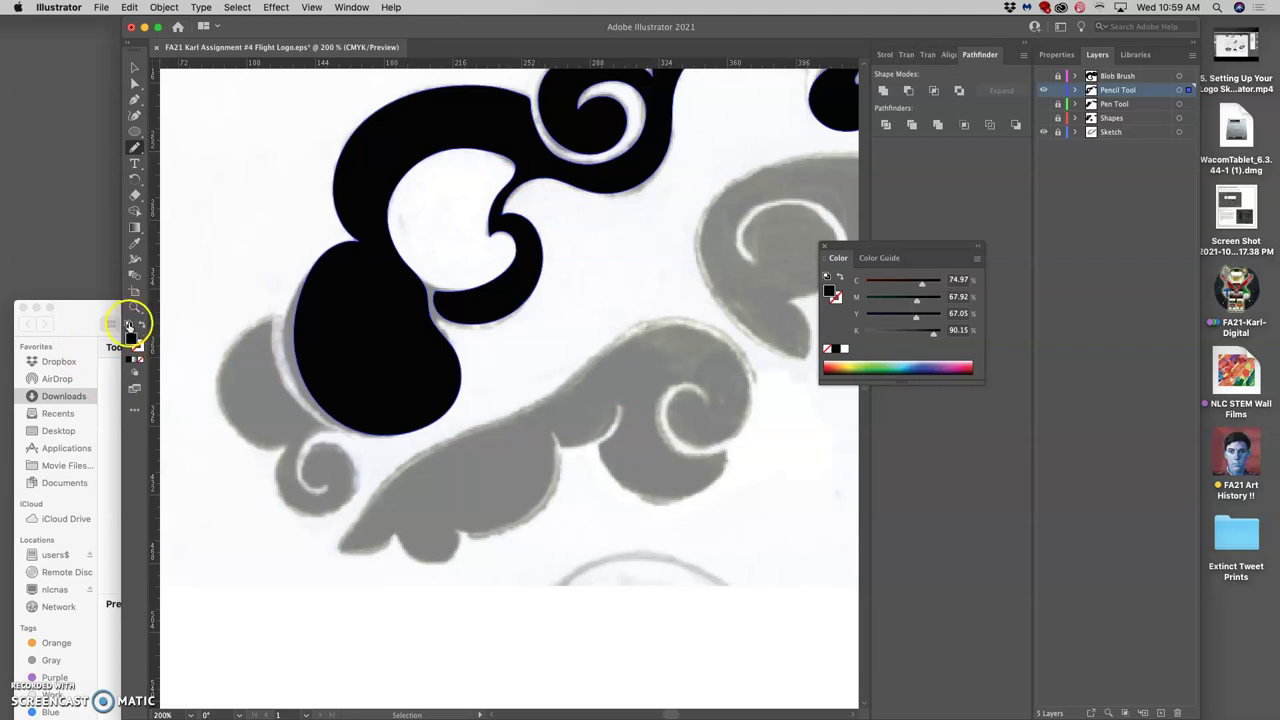
click(140, 325)
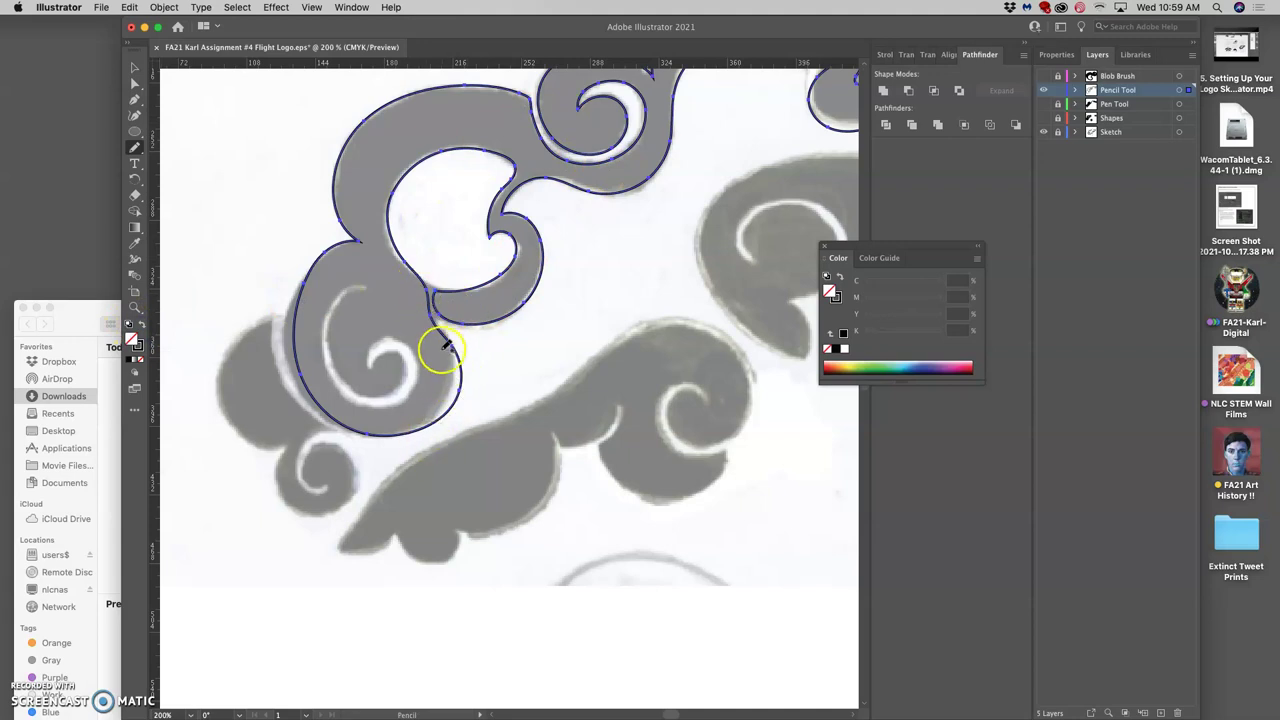
click(141, 326)
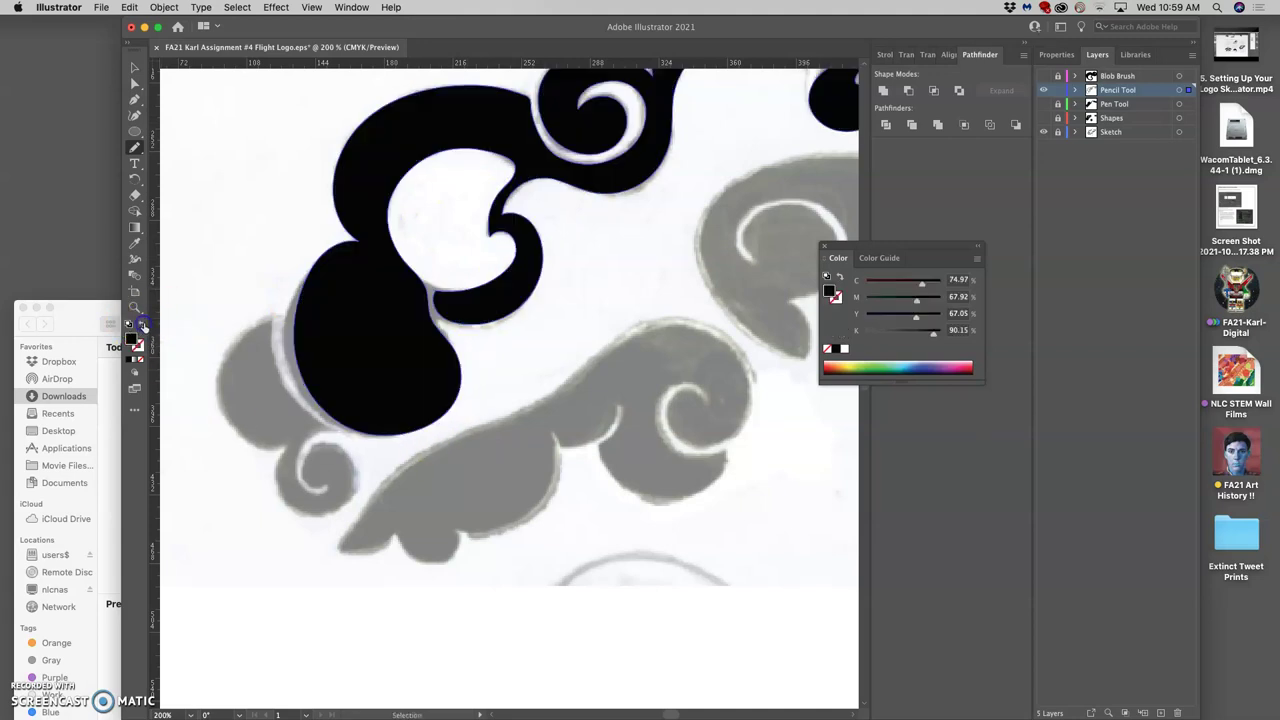
click(141, 326)
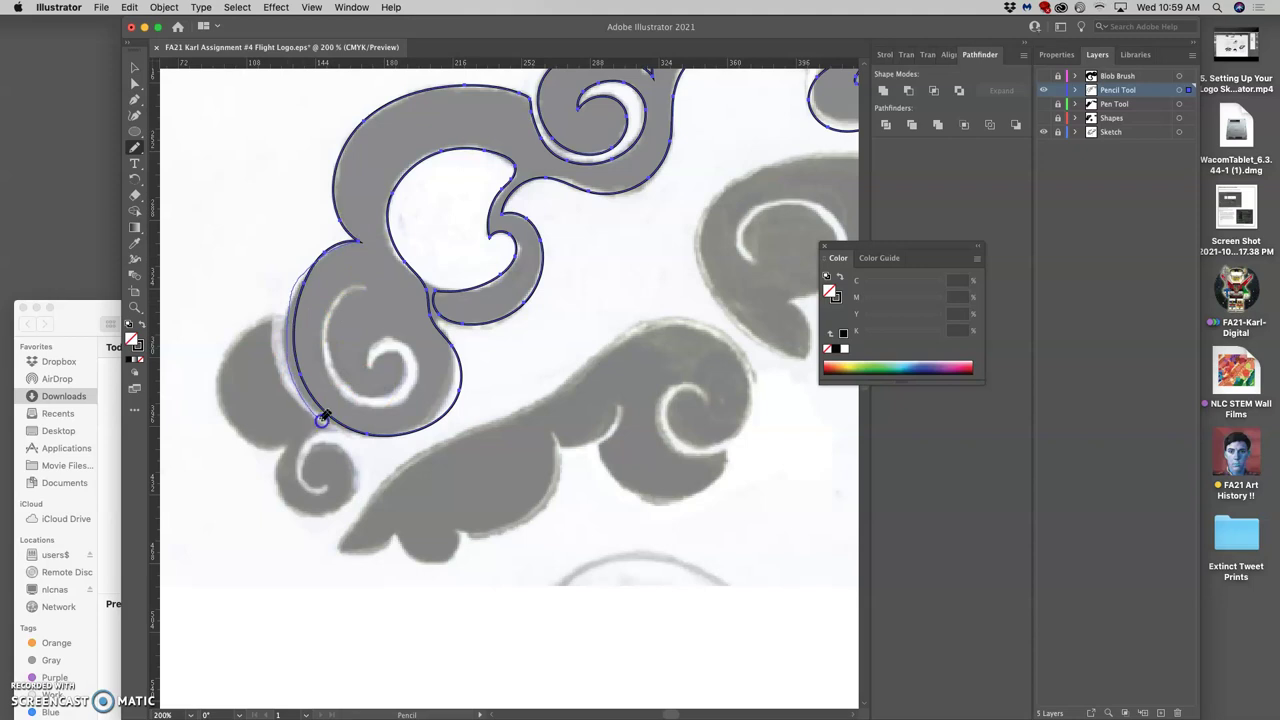
drag(409, 432, 412, 430)
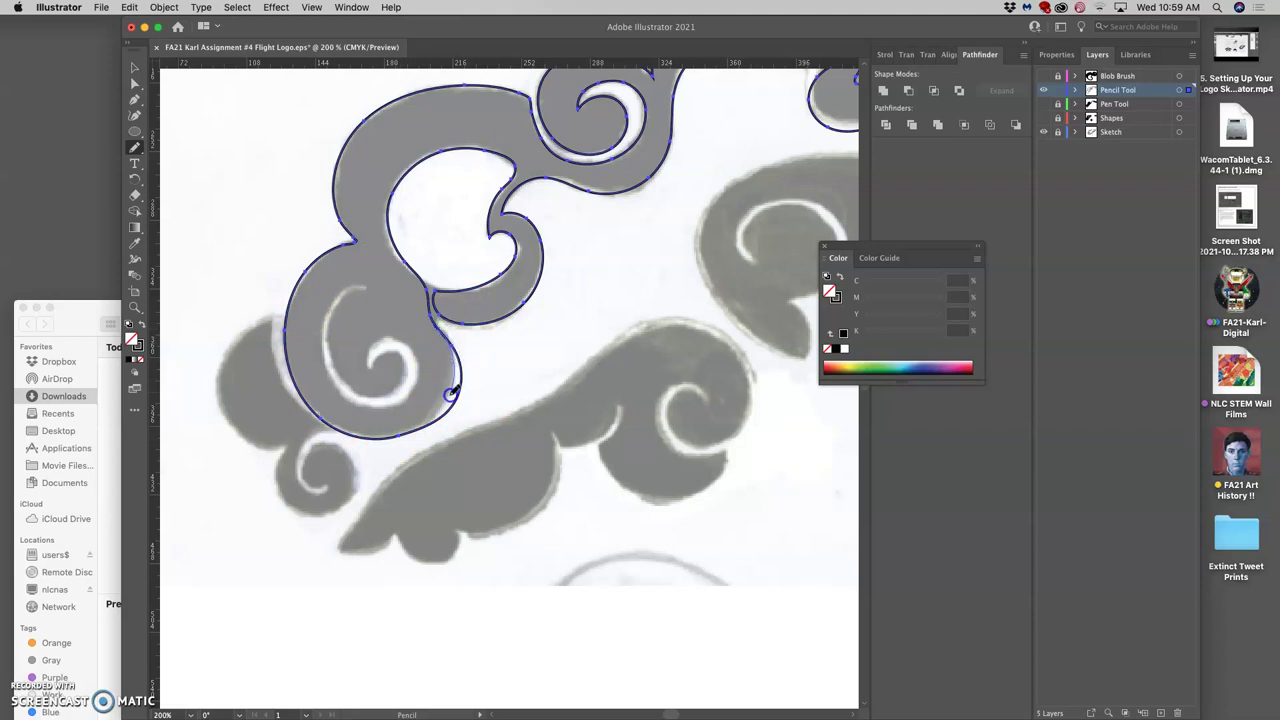
drag(435, 420, 426, 428)
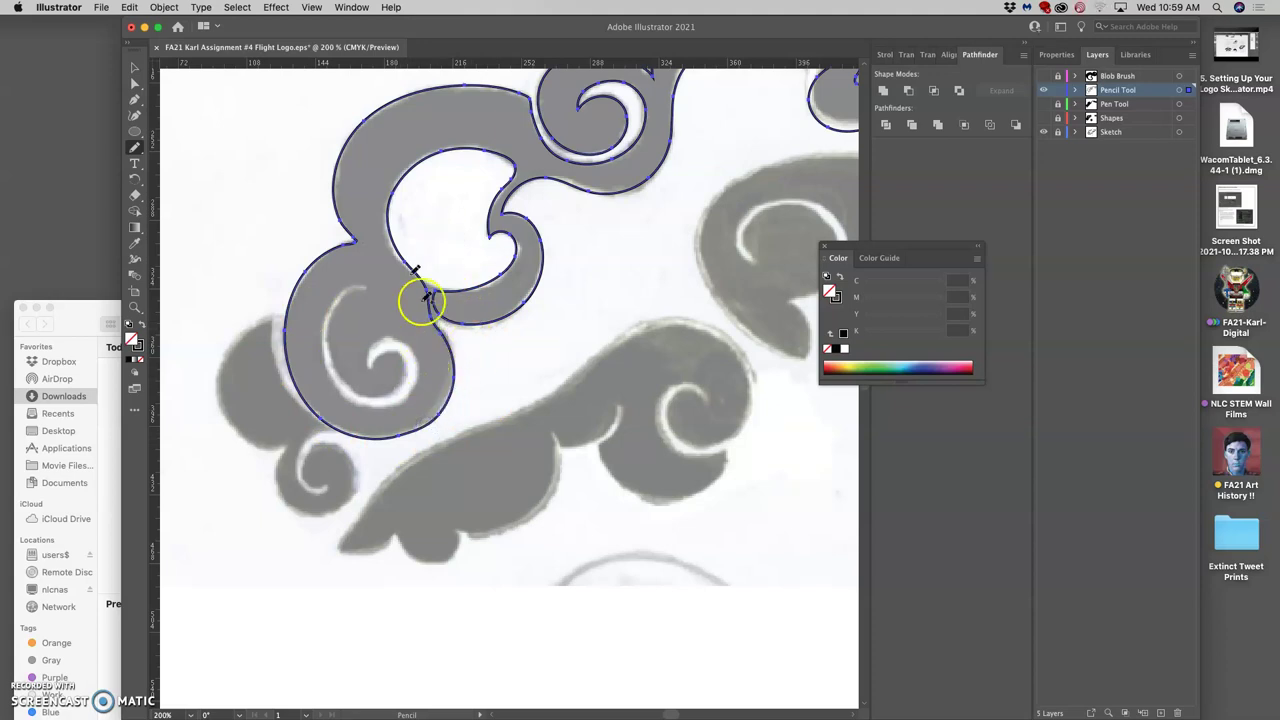
Step: Try to redraw the junction between the large lobe and the crescent's tail with the Pencil tool at 400%
key(super+=)
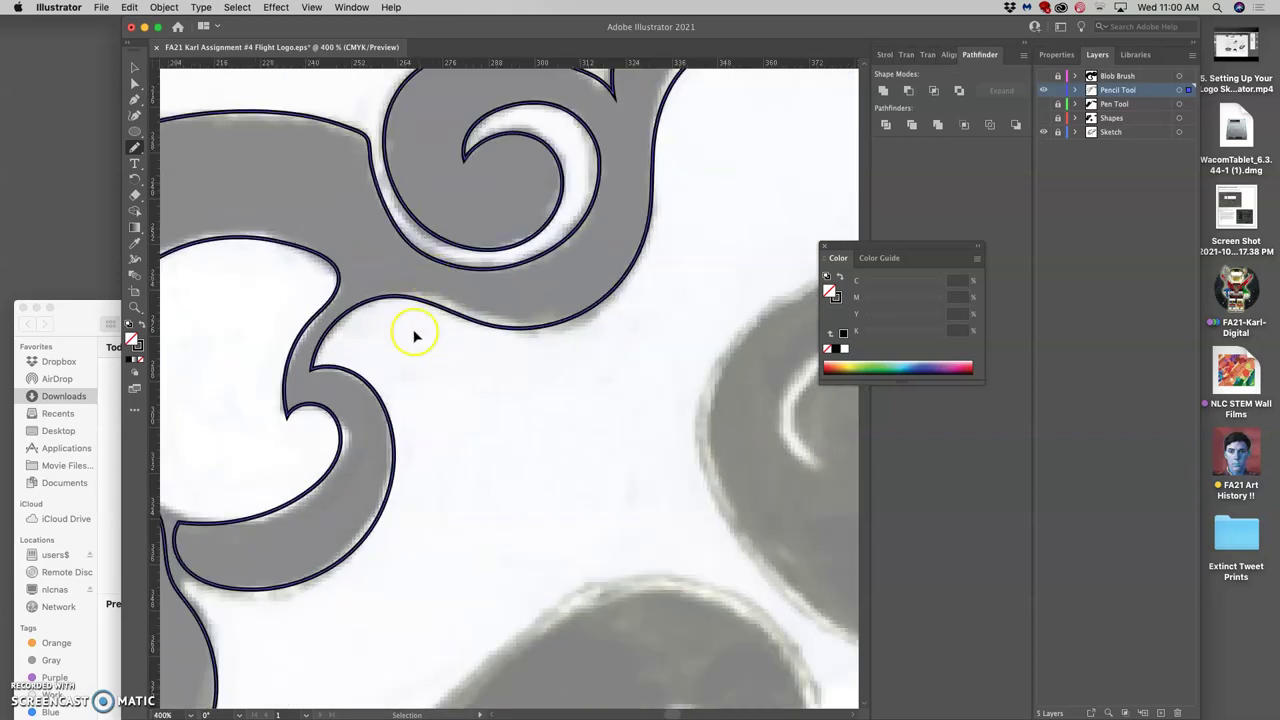
drag(368, 398, 549, 134)
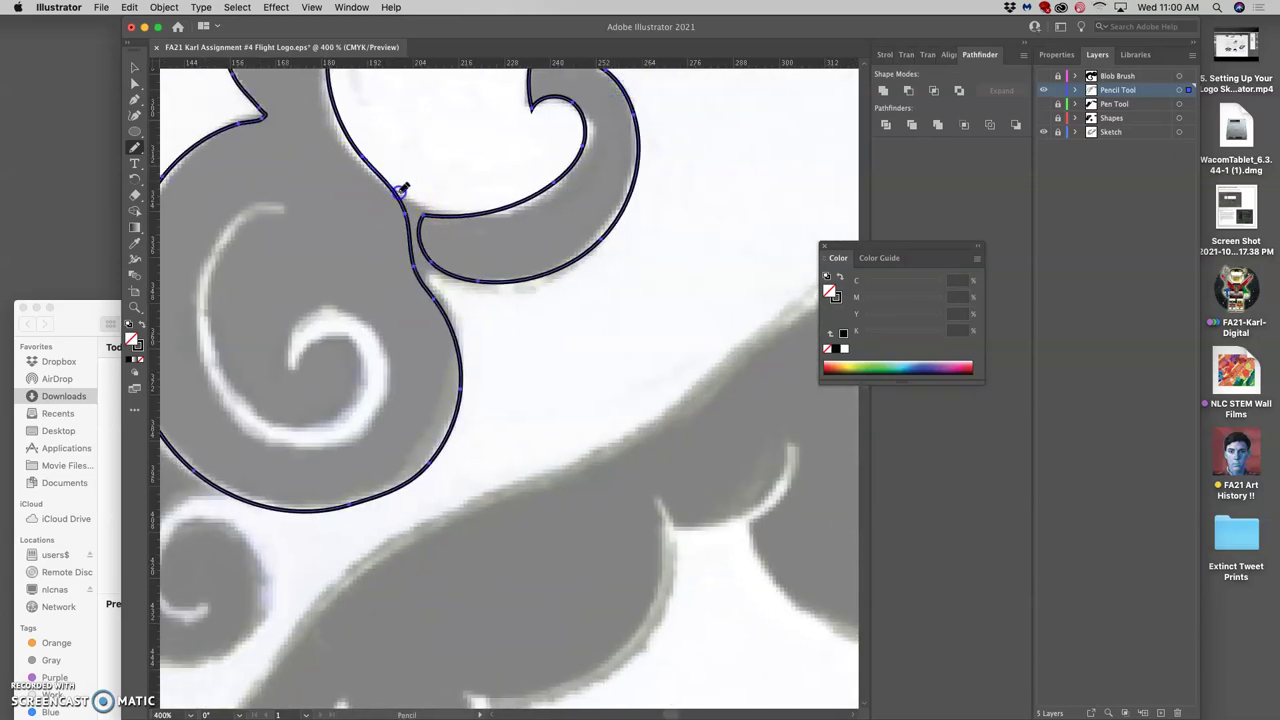
drag(440, 216, 460, 228)
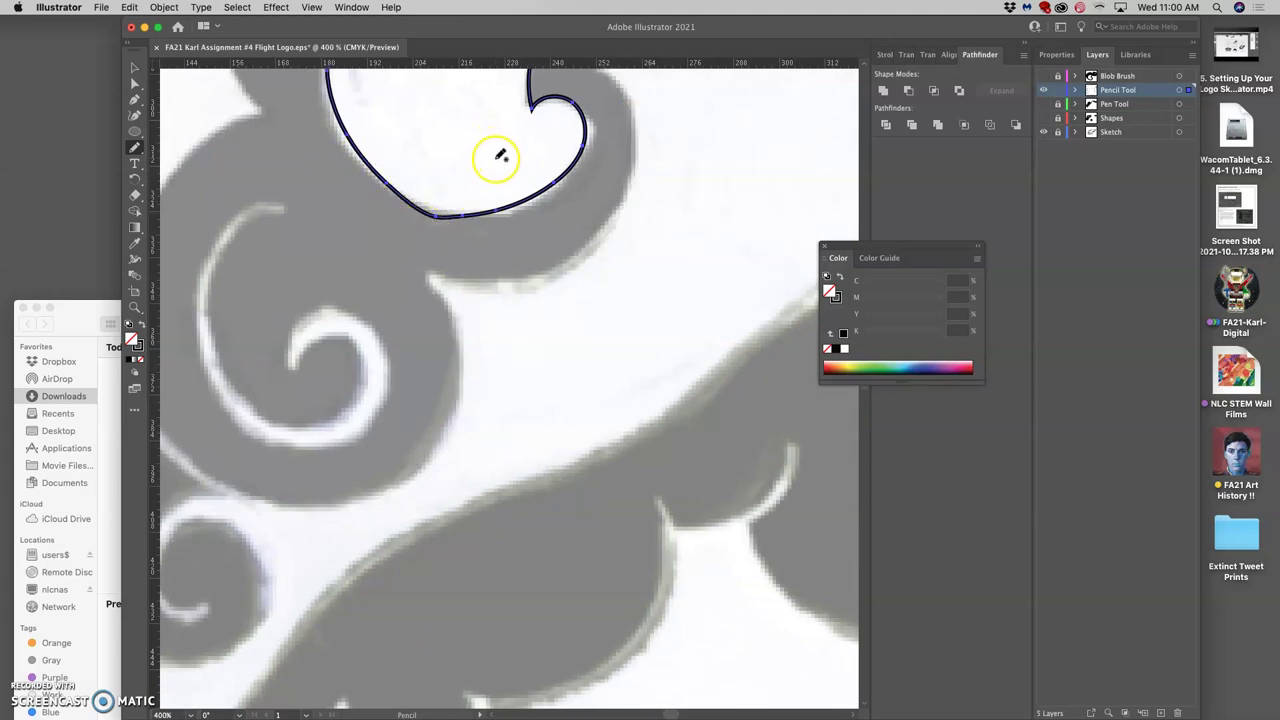
key(cmd+z)
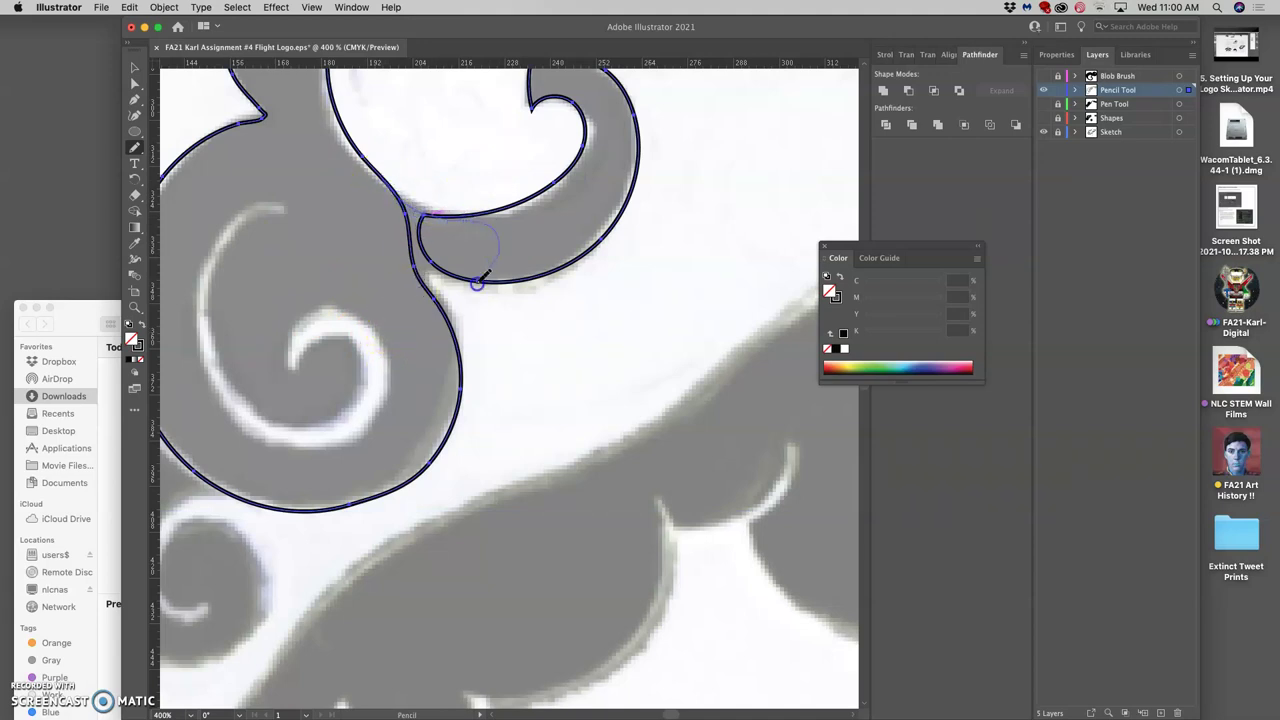
drag(443, 315, 447, 321)
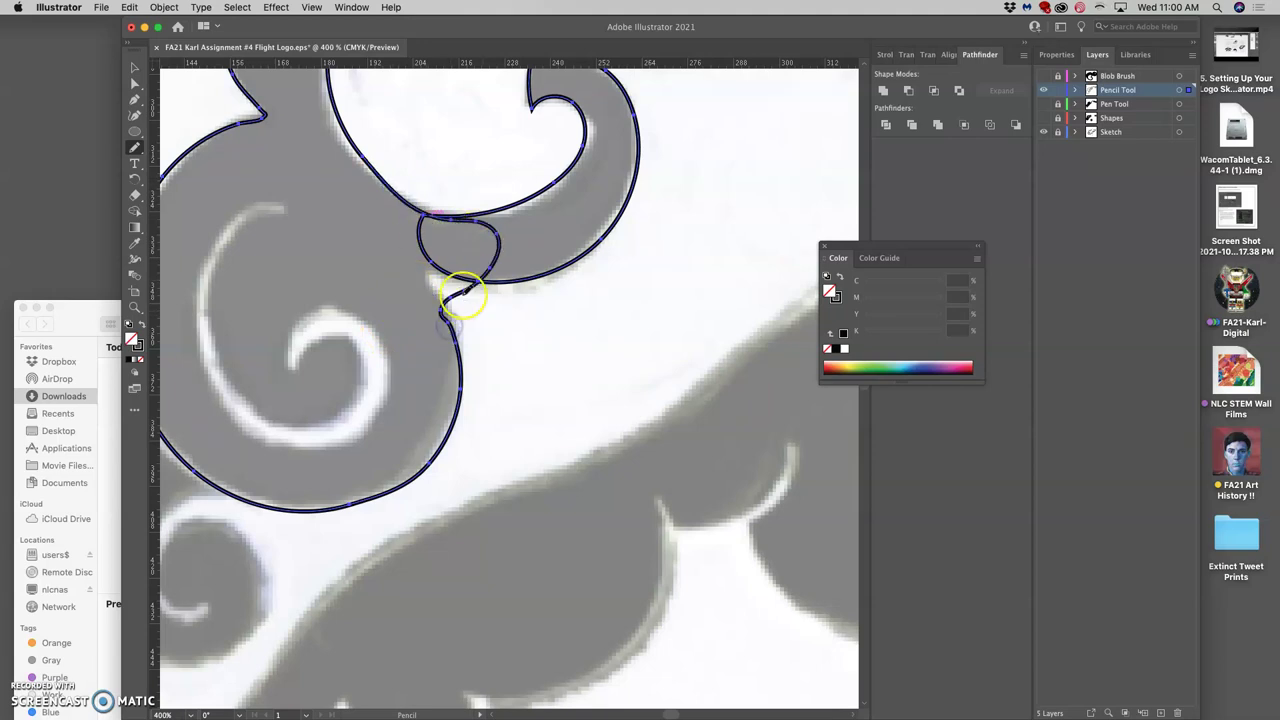
key(super+z)
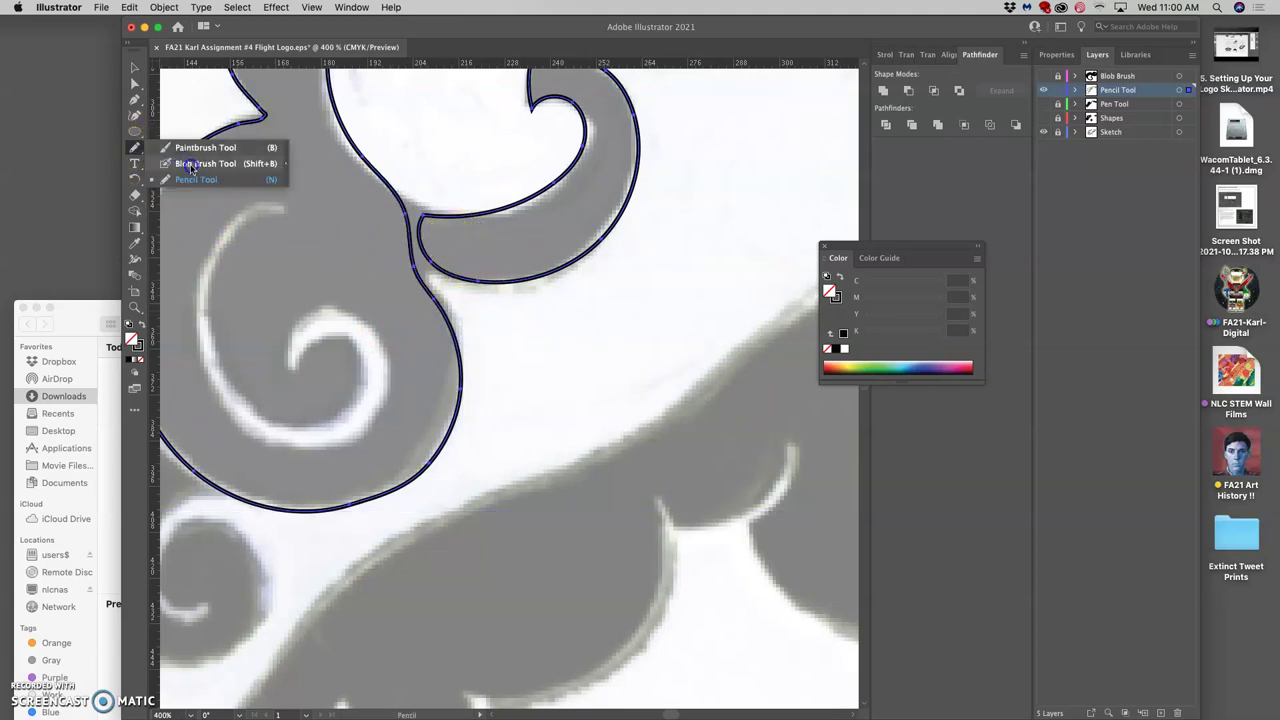
Step: Activate the Blob Brush, restore the shape's black fill with no stroke, and paint over the gap joining the lobe to the crescent's tail
click(218, 166)
drag(375, 215, 465, 243)
key(super+z)
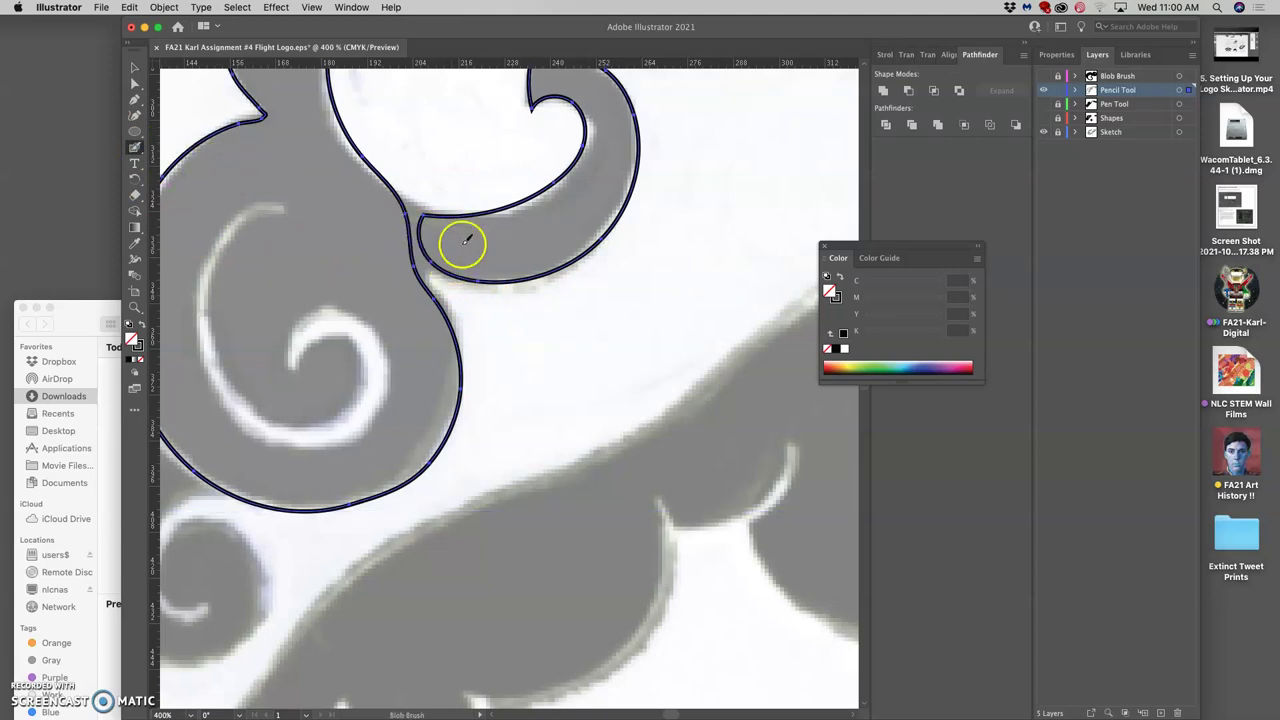
click(141, 323)
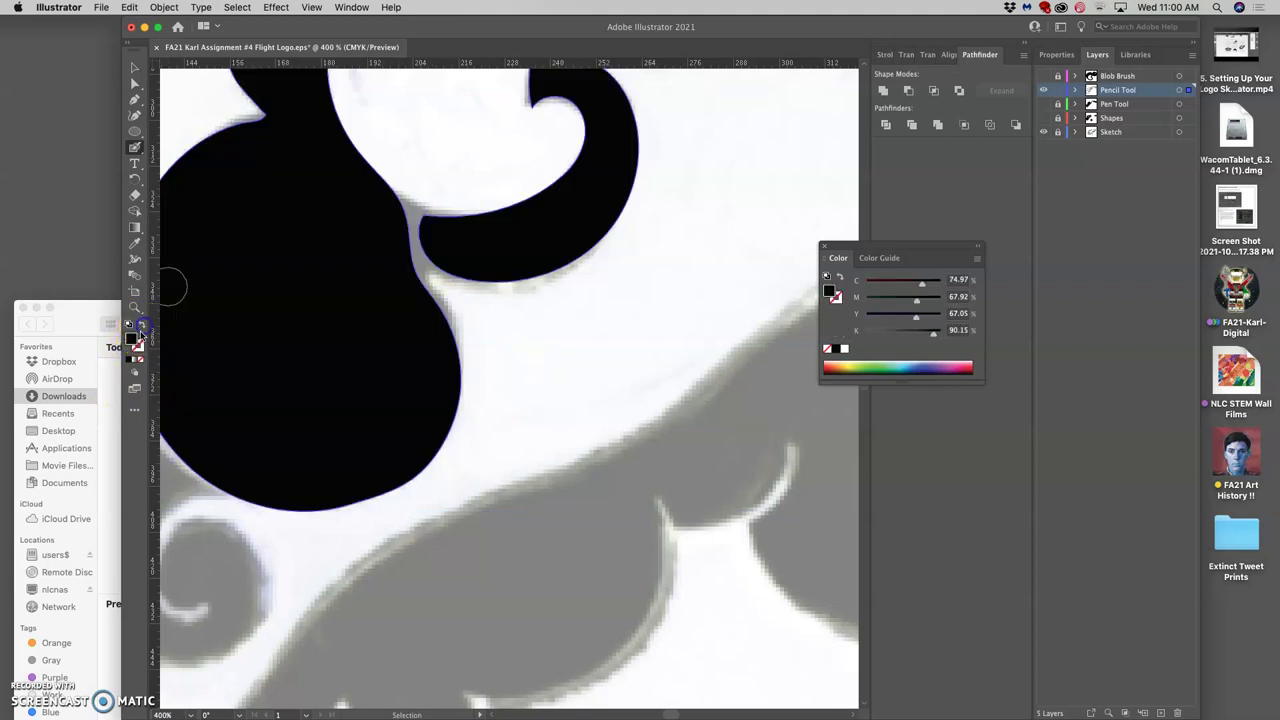
mouse_move(437, 243)
mouse_down()
mouse_move(357, 206)
mouse_move(363, 194)
mouse_move(408, 206)
mouse_move(437, 236)
mouse_move(520, 229)
mouse_up()
Step: Select the joined cloud shape and reset it to the default white fill and black stroke
super+click(371, 255)
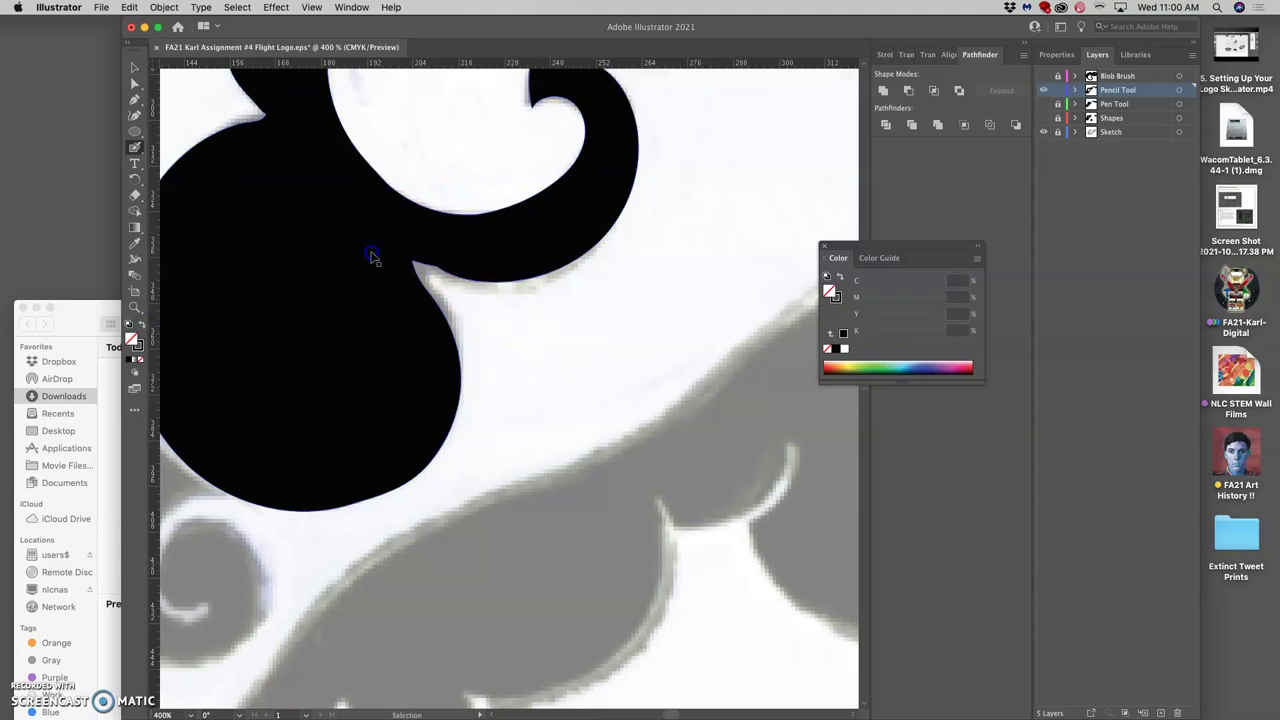
click(370, 258)
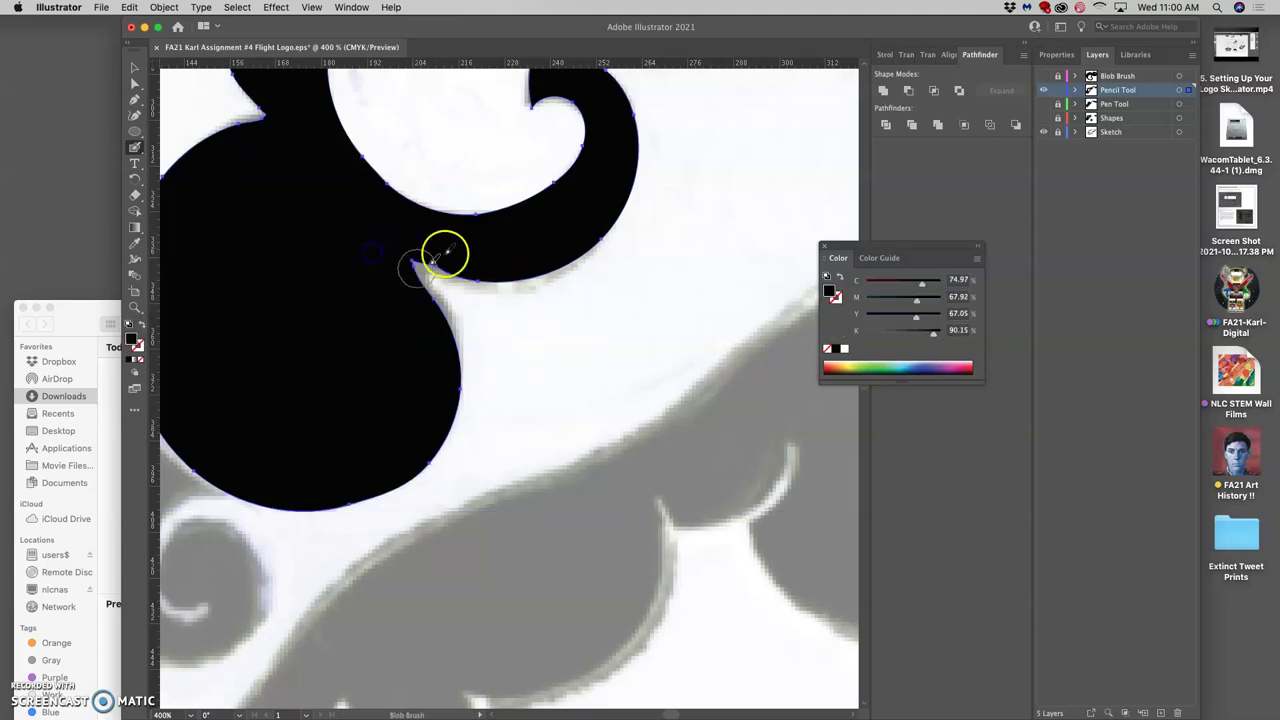
click(130, 325)
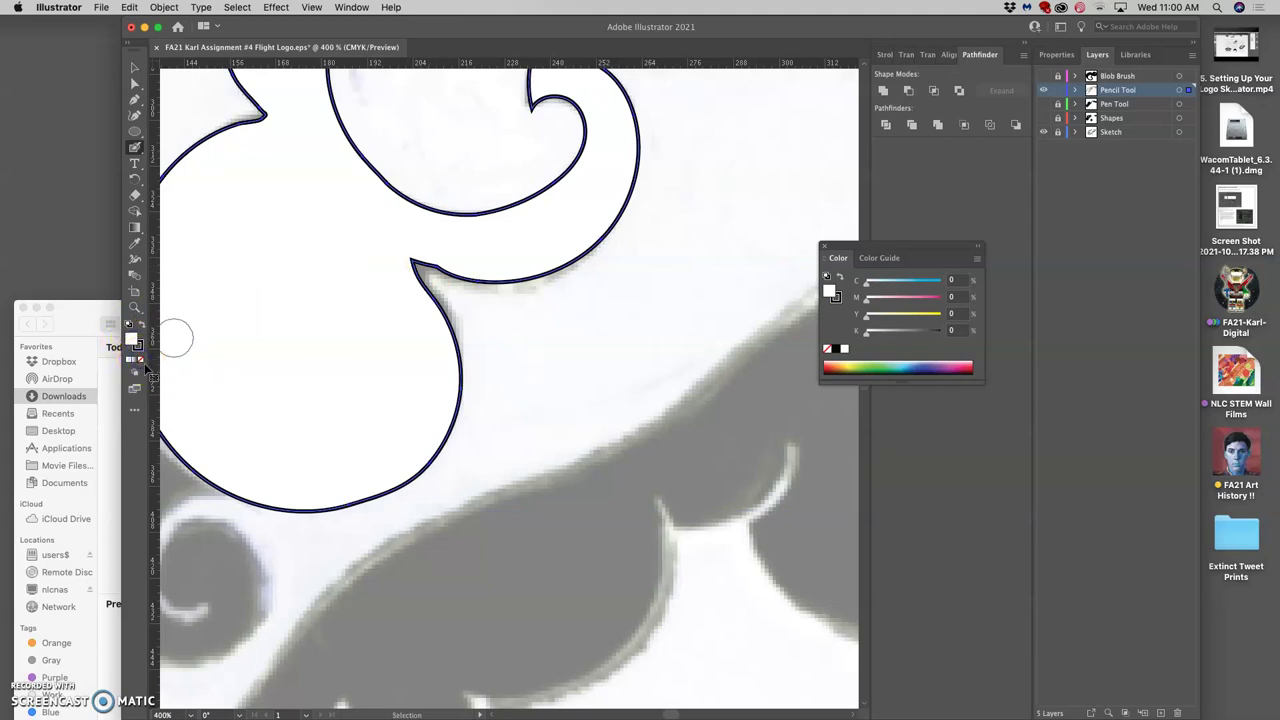
Step: Remove the cloud shape's fill and redraw the junction of the large lobe and the crescent's tail with the Pencil tool
click(140, 362)
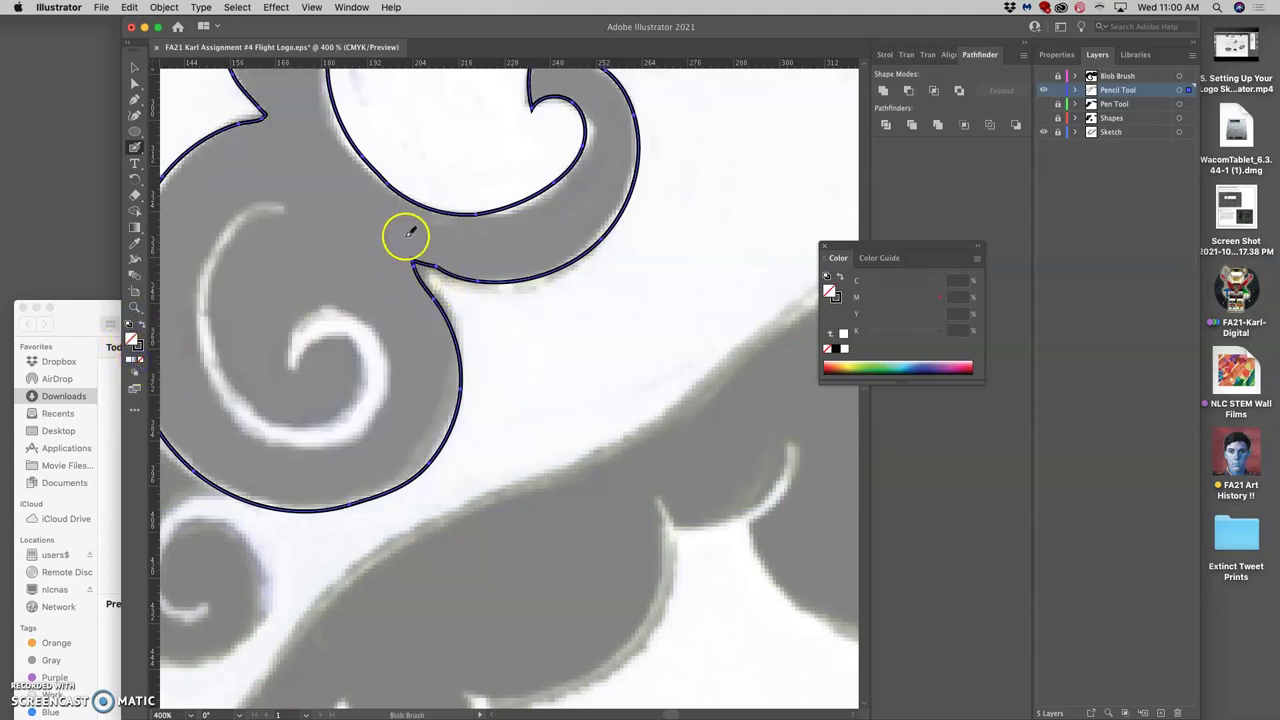
click(135, 149)
click(192, 180)
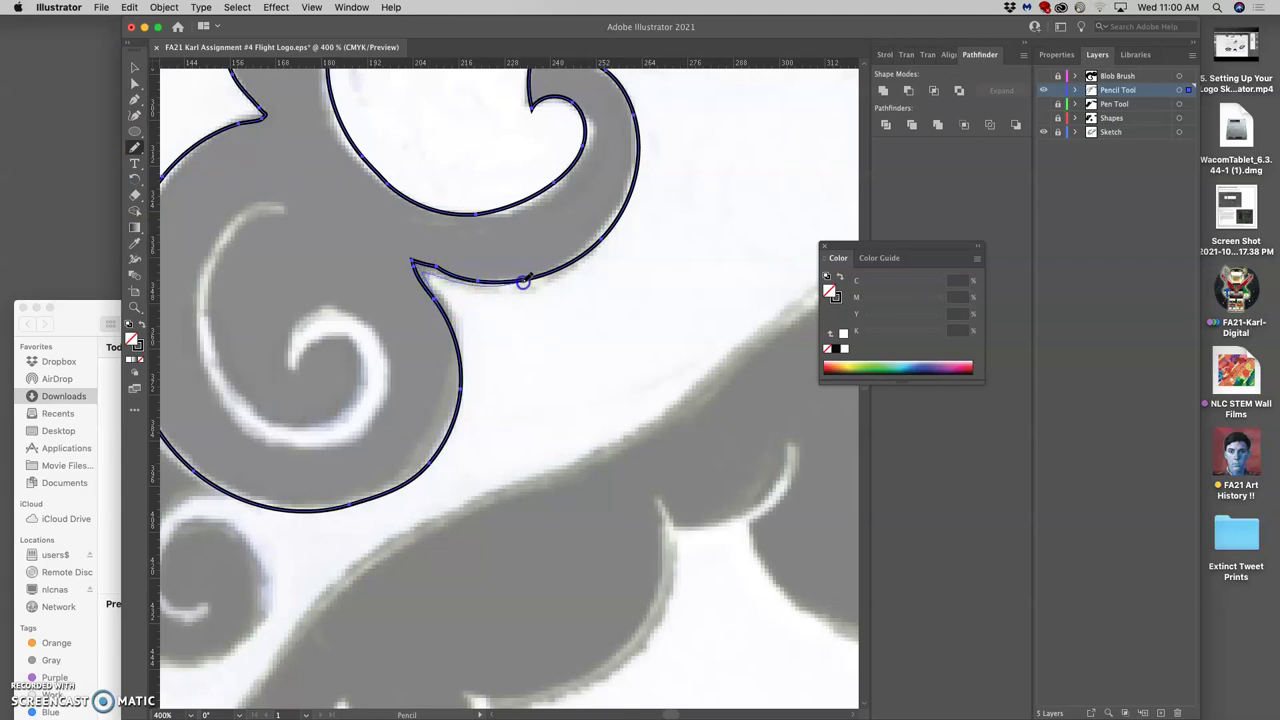
drag(491, 337, 645, 222)
Step: Redraw the large lobe's right edge from the tail junction with the Pencil tool, and try redrawing its lower-left edge
click(580, 177)
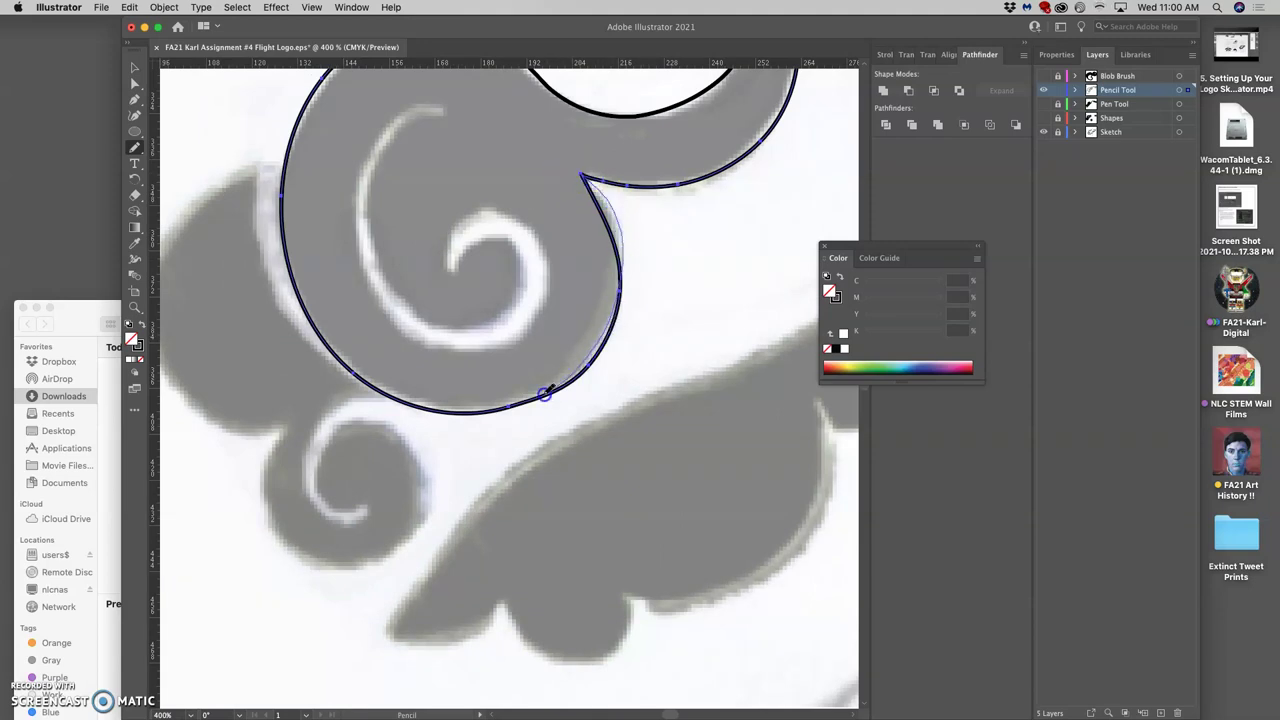
drag(504, 403, 493, 400)
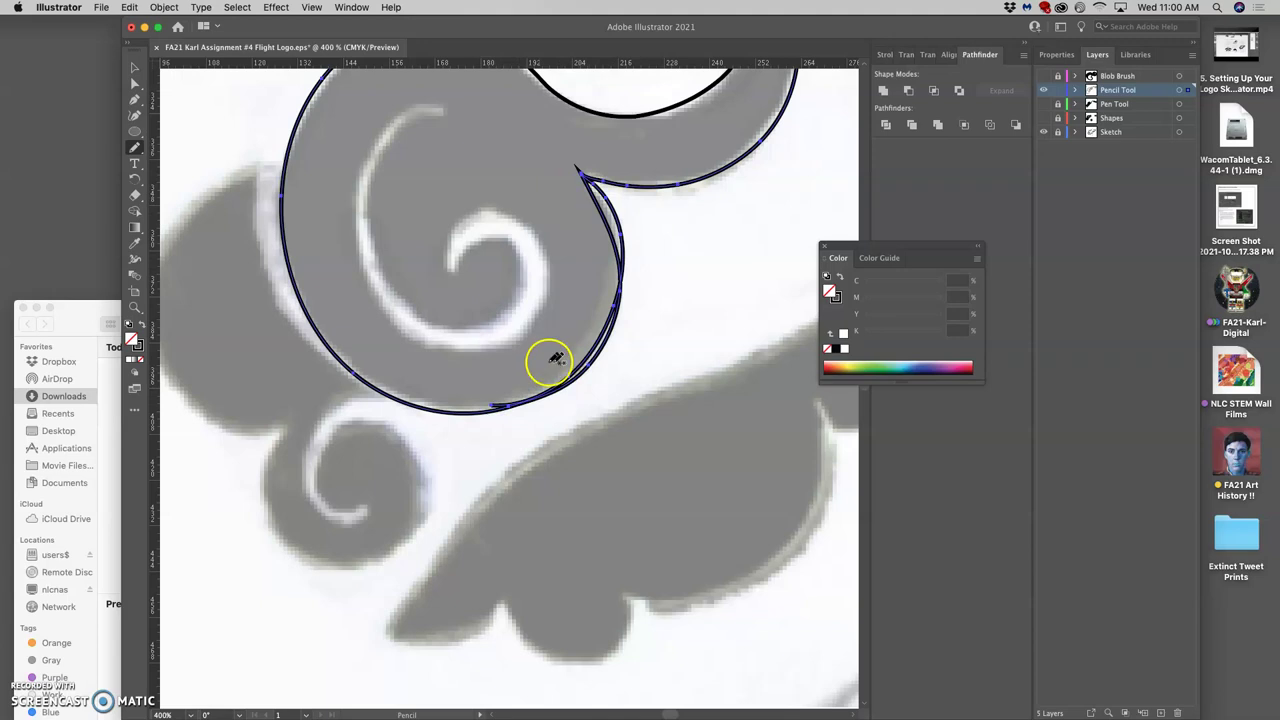
key(super+z)
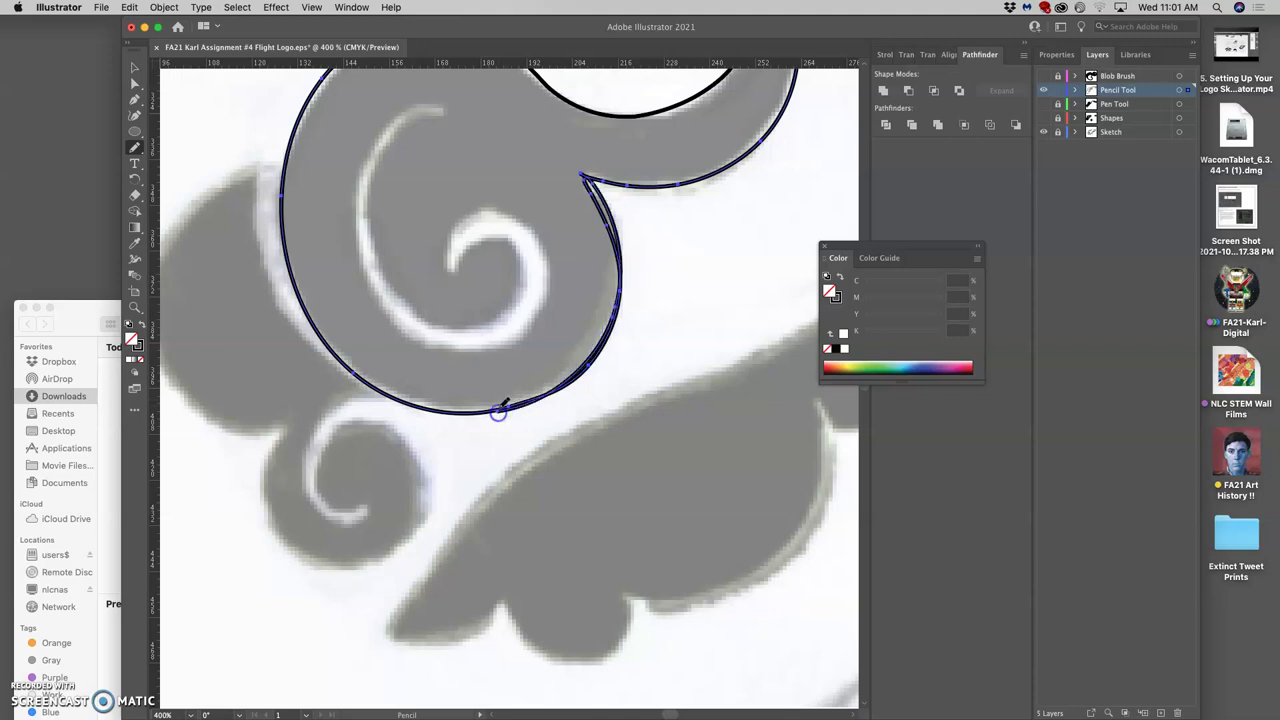
mouse_move(501, 411)
mouse_down()
mouse_move(550, 365)
mouse_move(586, 258)
mouse_move(587, 176)
mouse_up()
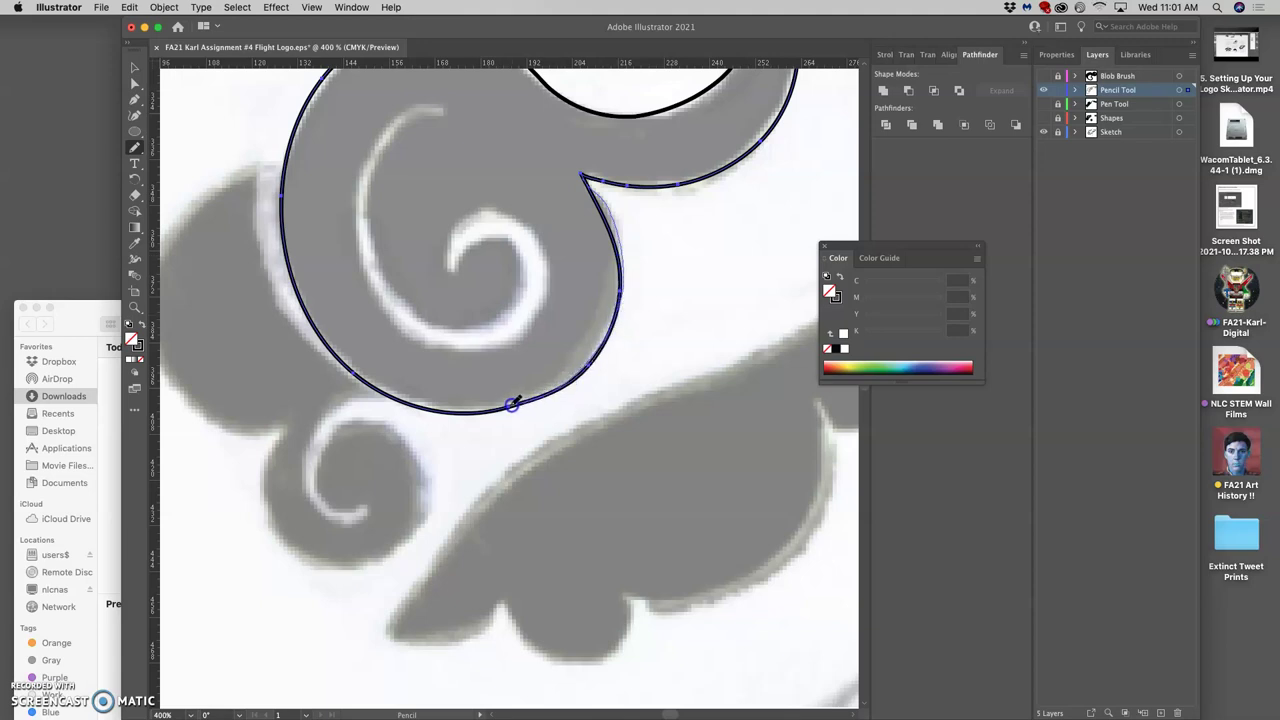
mouse_move(511, 403)
mouse_down()
mouse_move(390, 352)
mouse_move(295, 257)
mouse_move(314, 319)
mouse_move(282, 190)
mouse_up()
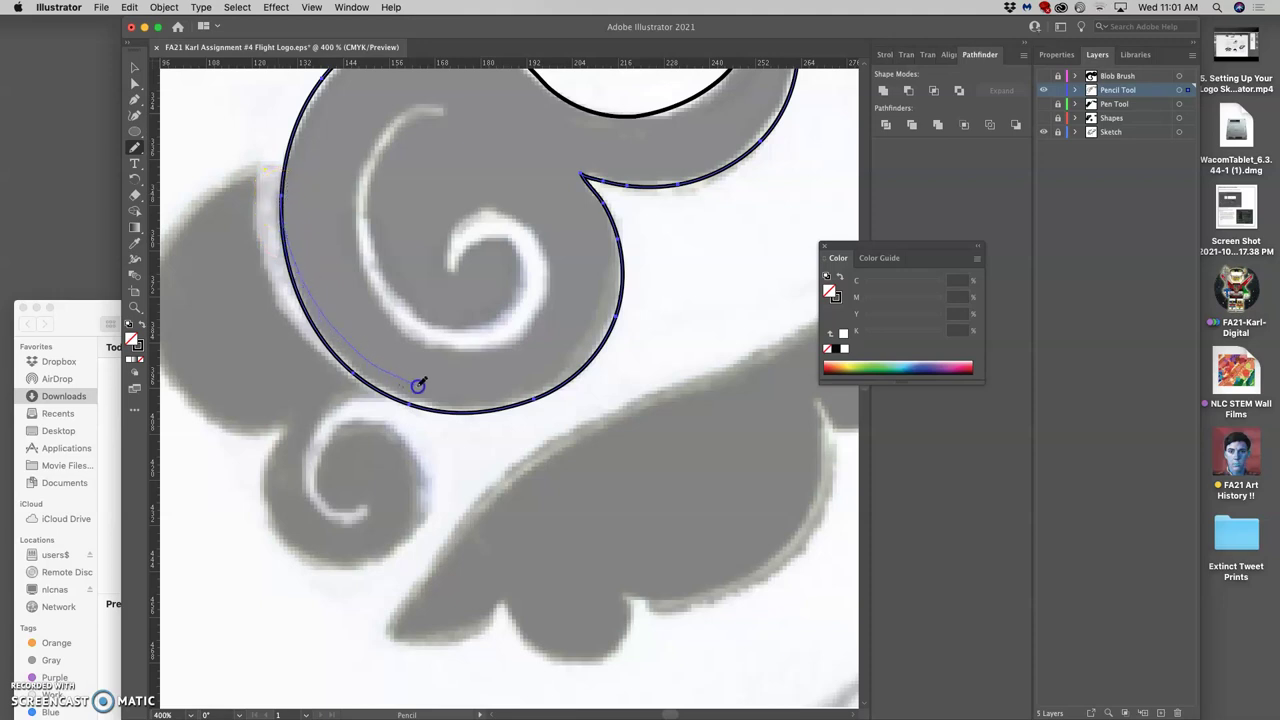
drag(535, 399, 545, 393)
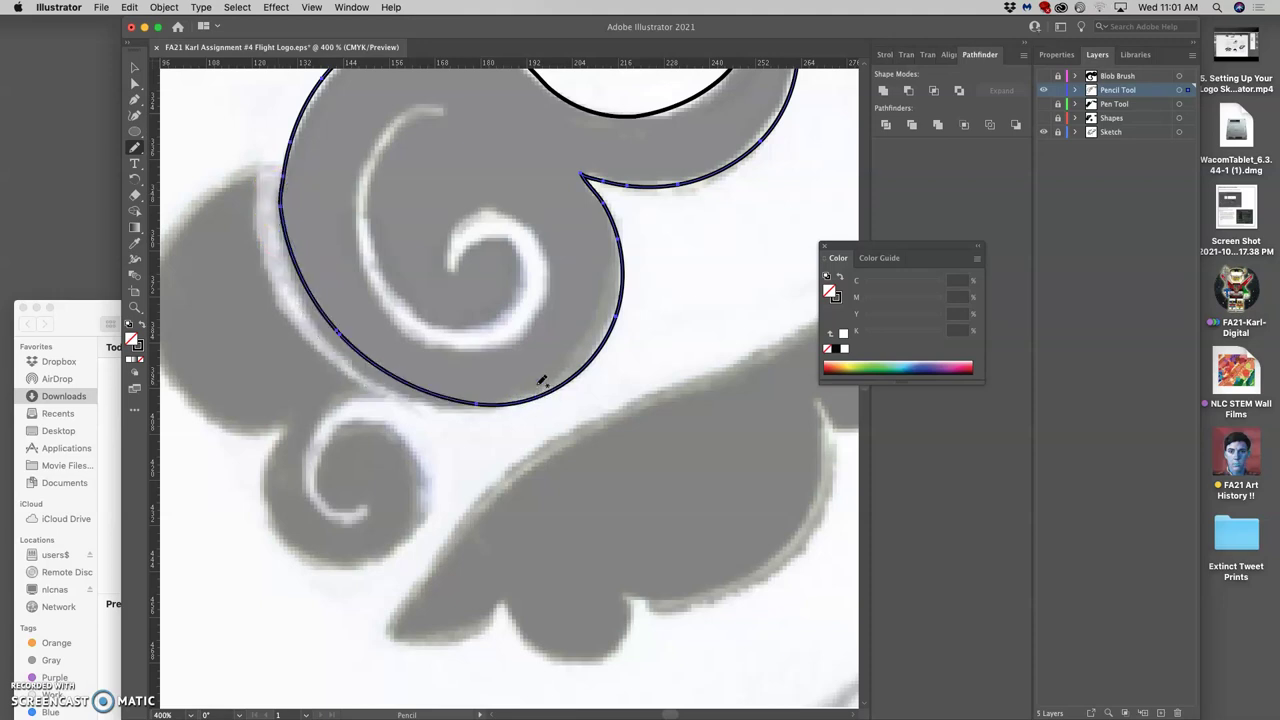
Step: Adjust the anchor points along the large lobe's bottom and lower-right edge with Direct Selection to follow the sketch
click(134, 80)
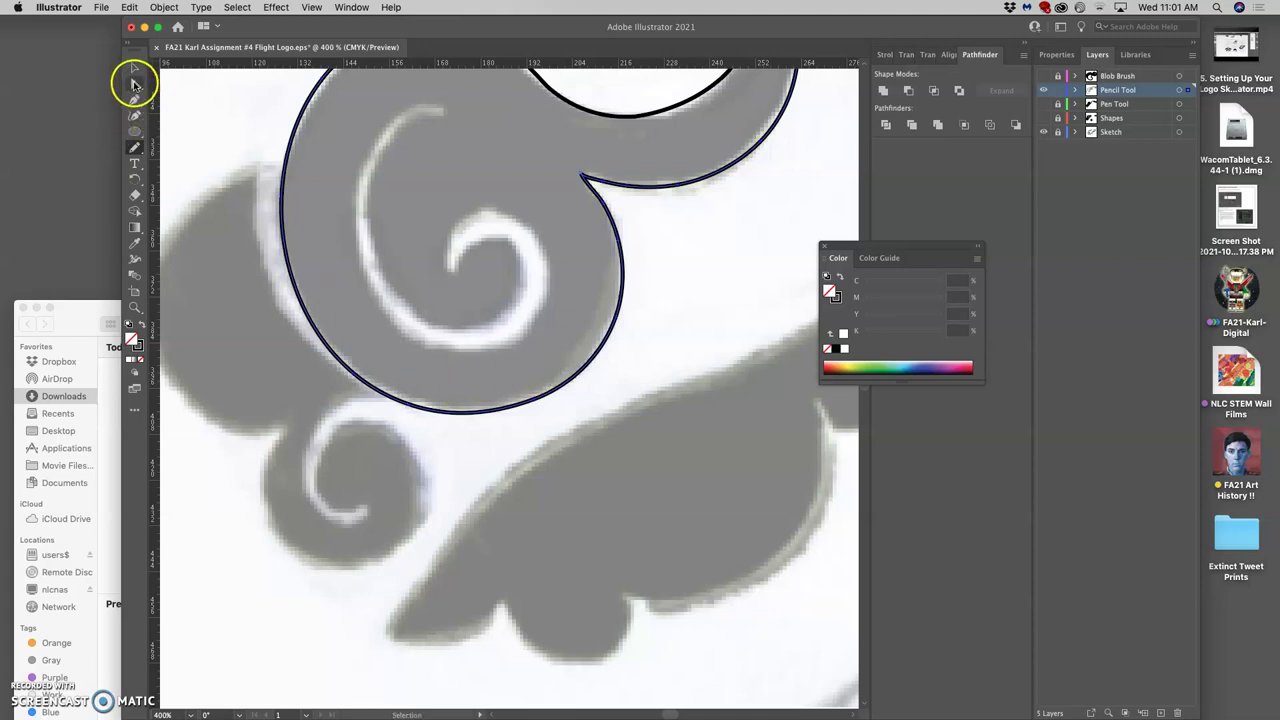
click(567, 458)
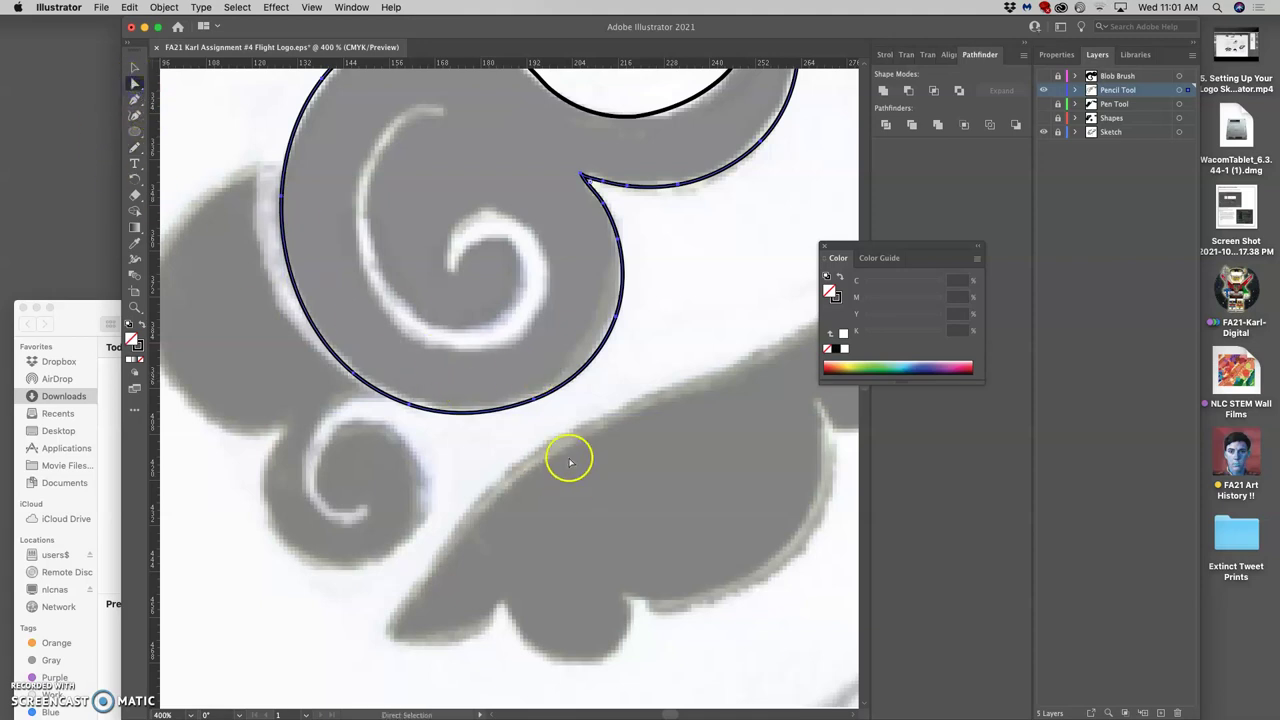
click(535, 401)
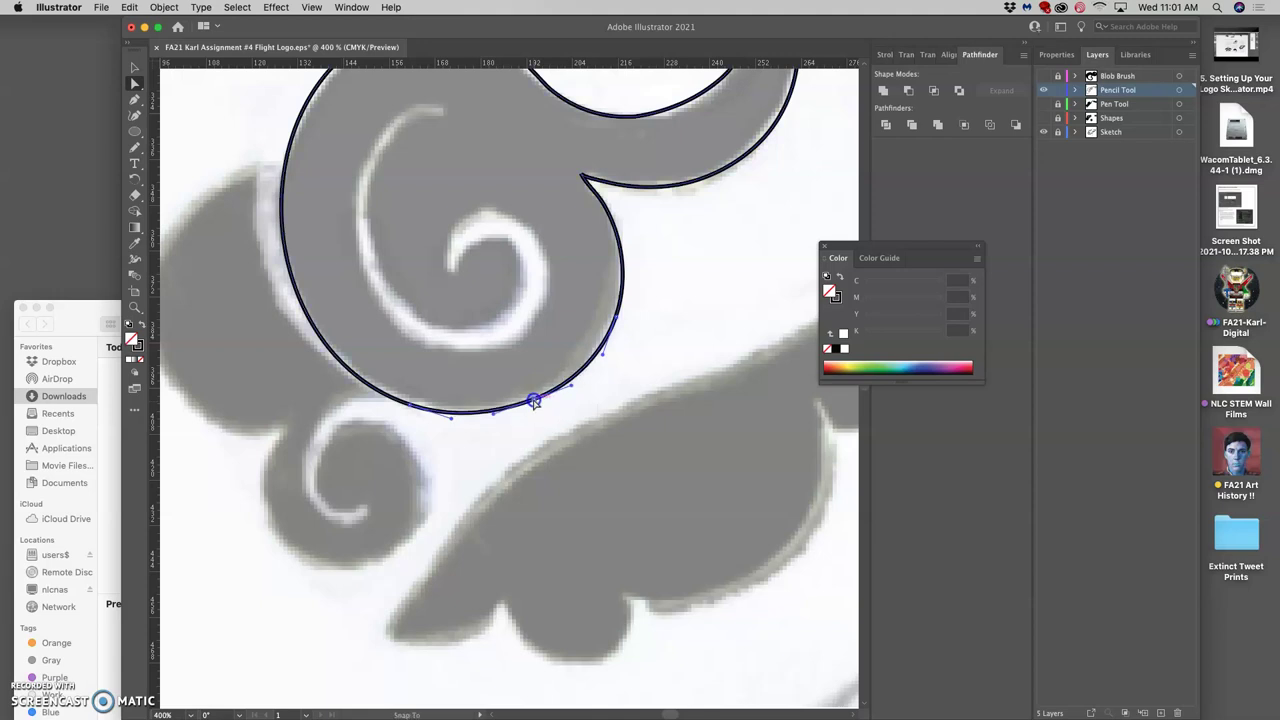
click(400, 405)
drag(352, 380, 357, 366)
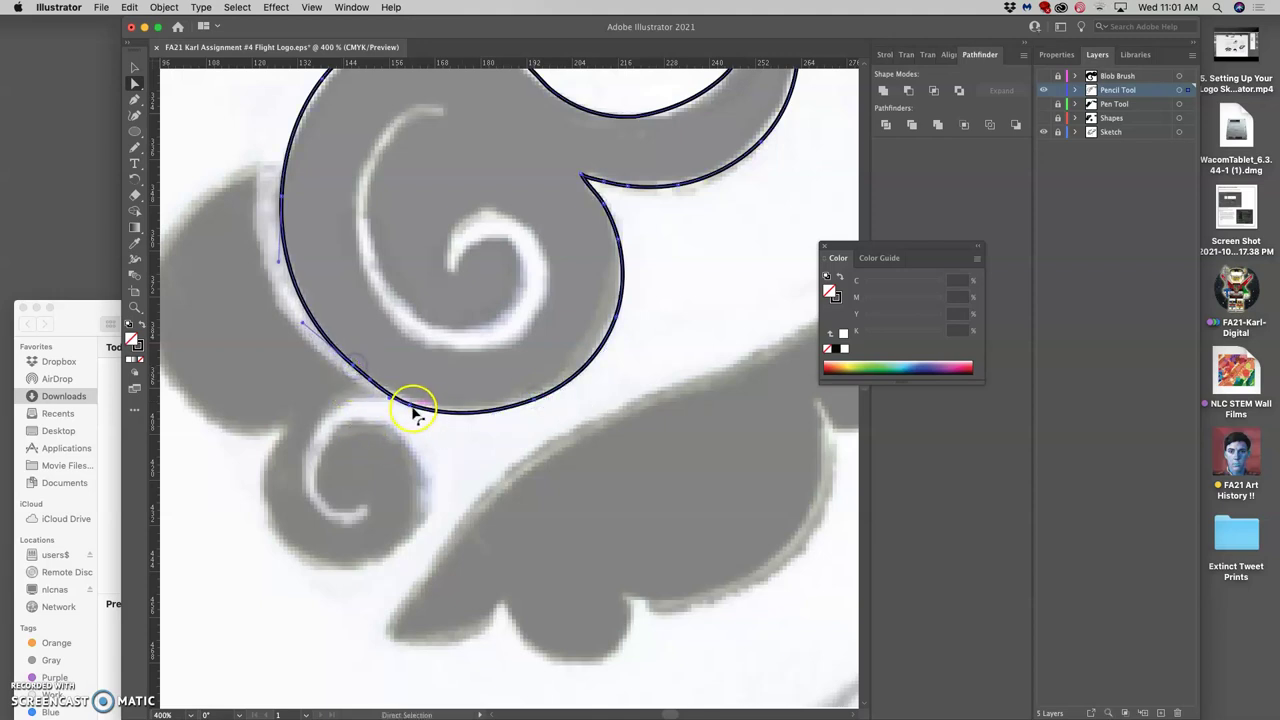
drag(417, 415, 409, 404)
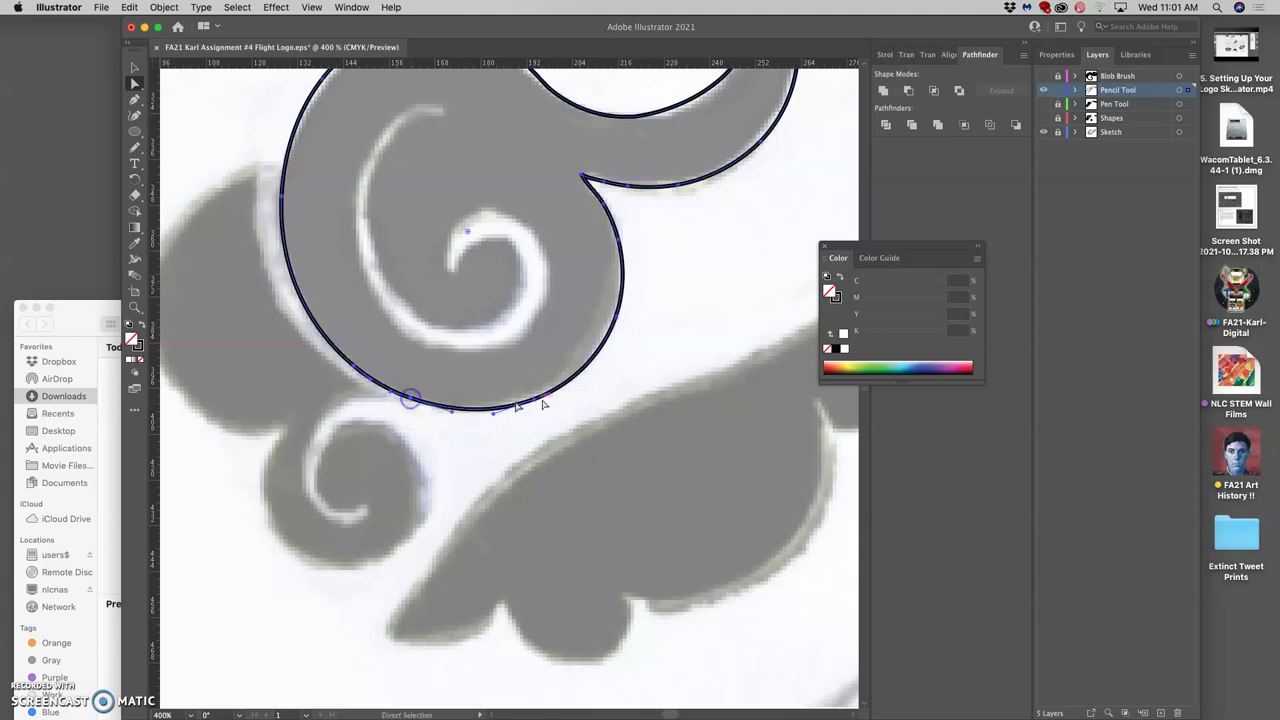
drag(535, 398, 533, 395)
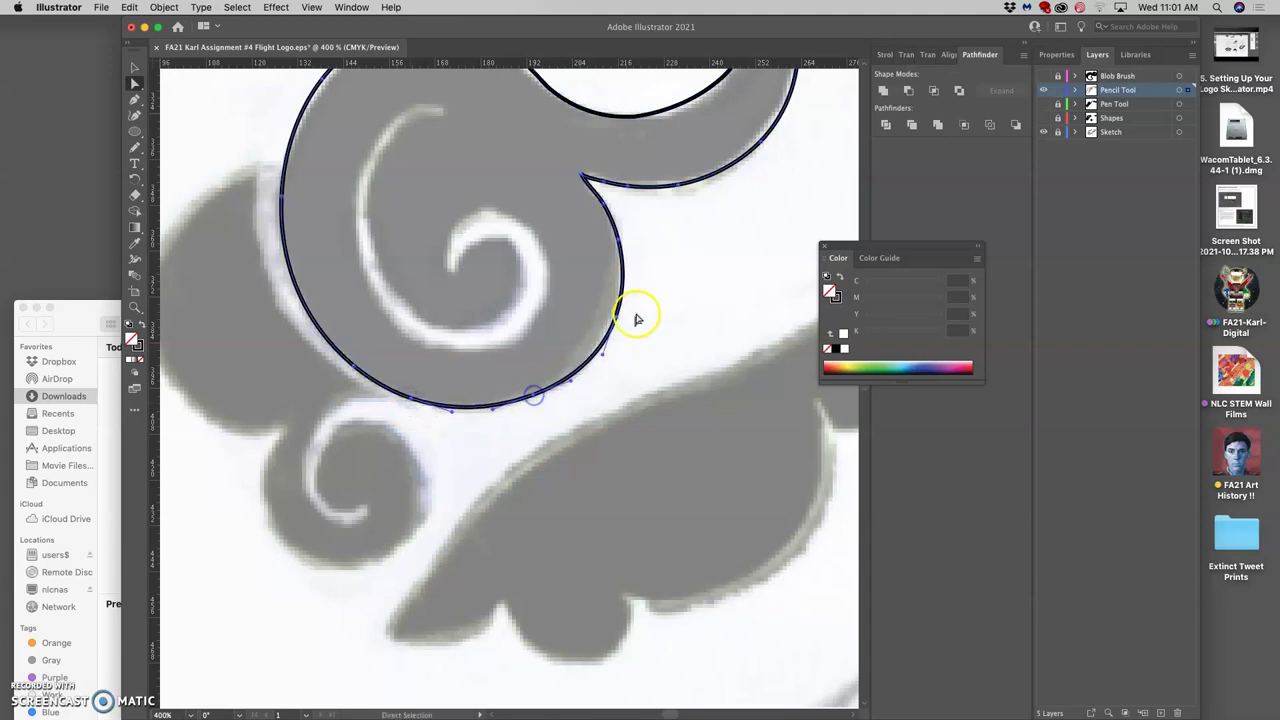
drag(615, 318, 613, 314)
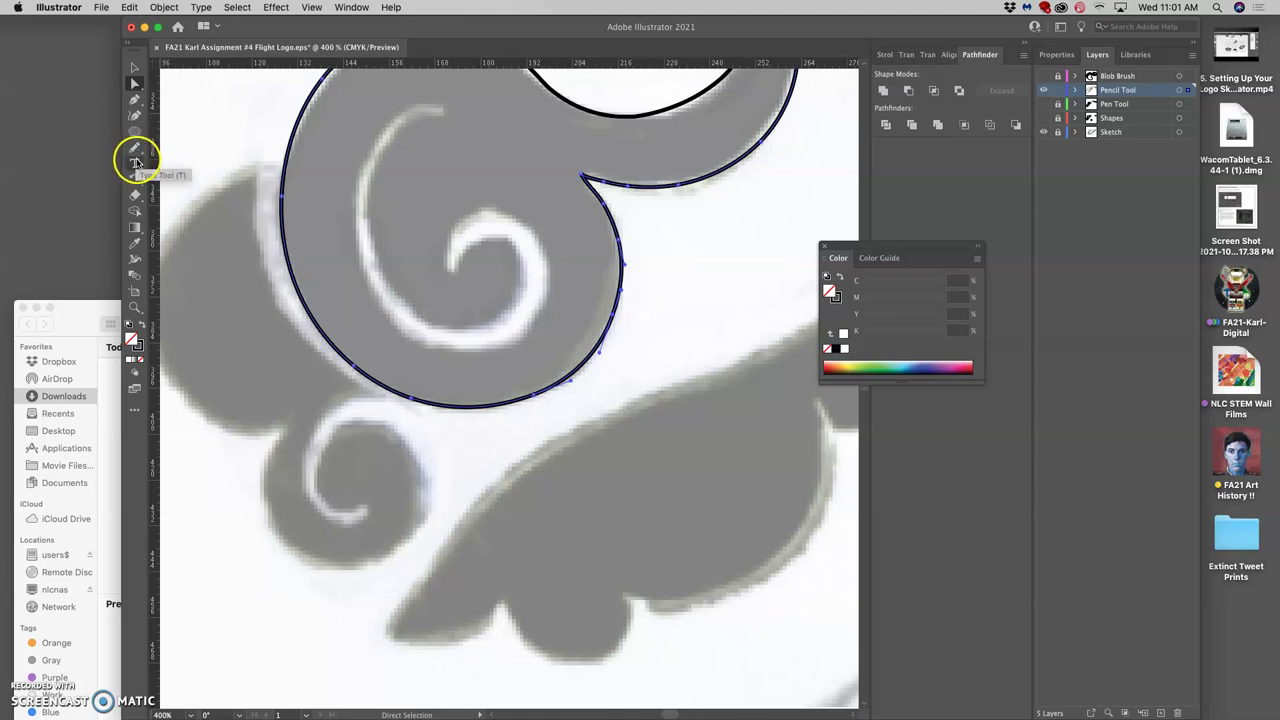
Step: Set the Pencil tool's Fidelity to the maximum Smooth setting
click(135, 149)
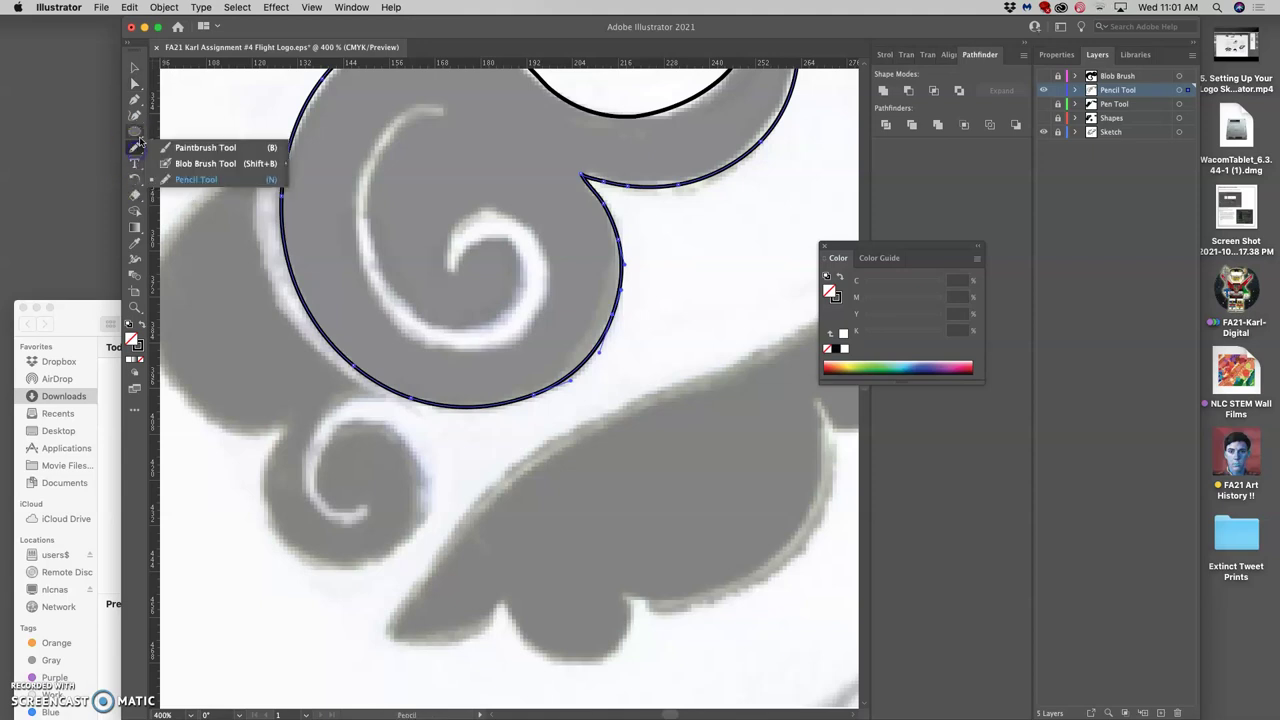
click(137, 211)
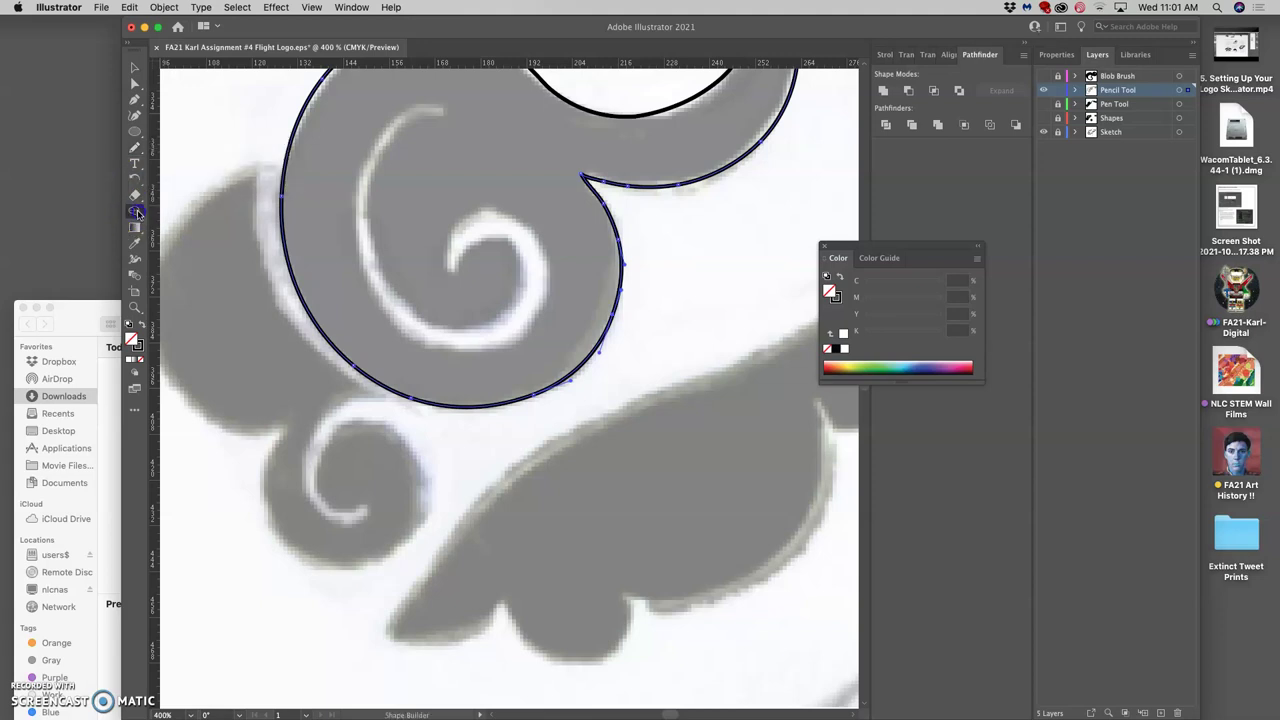
click(135, 151)
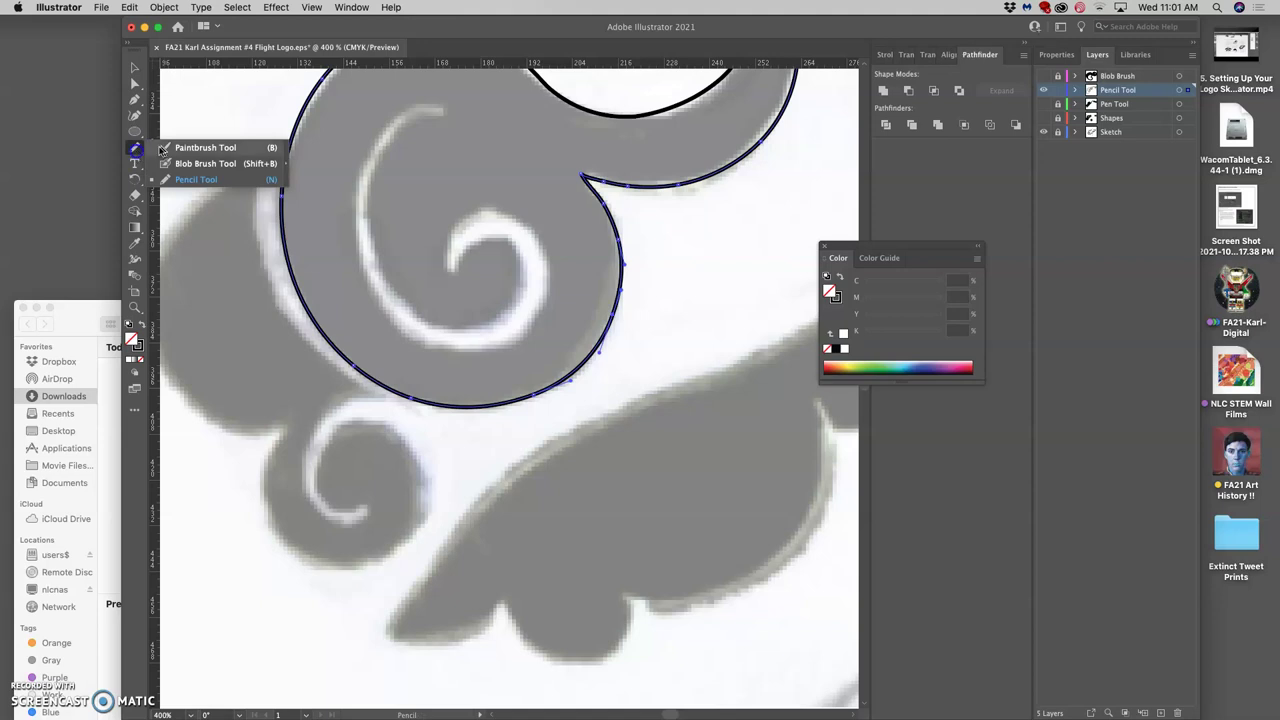
click(183, 180)
double_click(135, 148)
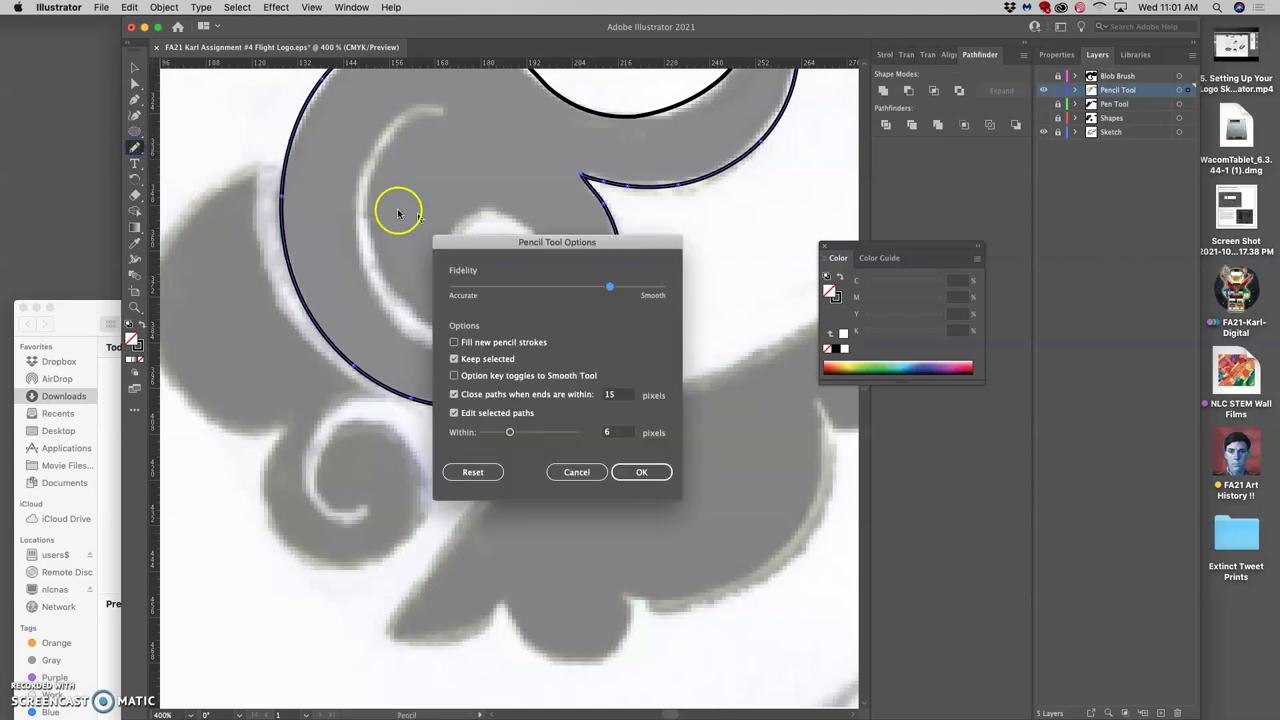
drag(630, 287, 664, 287)
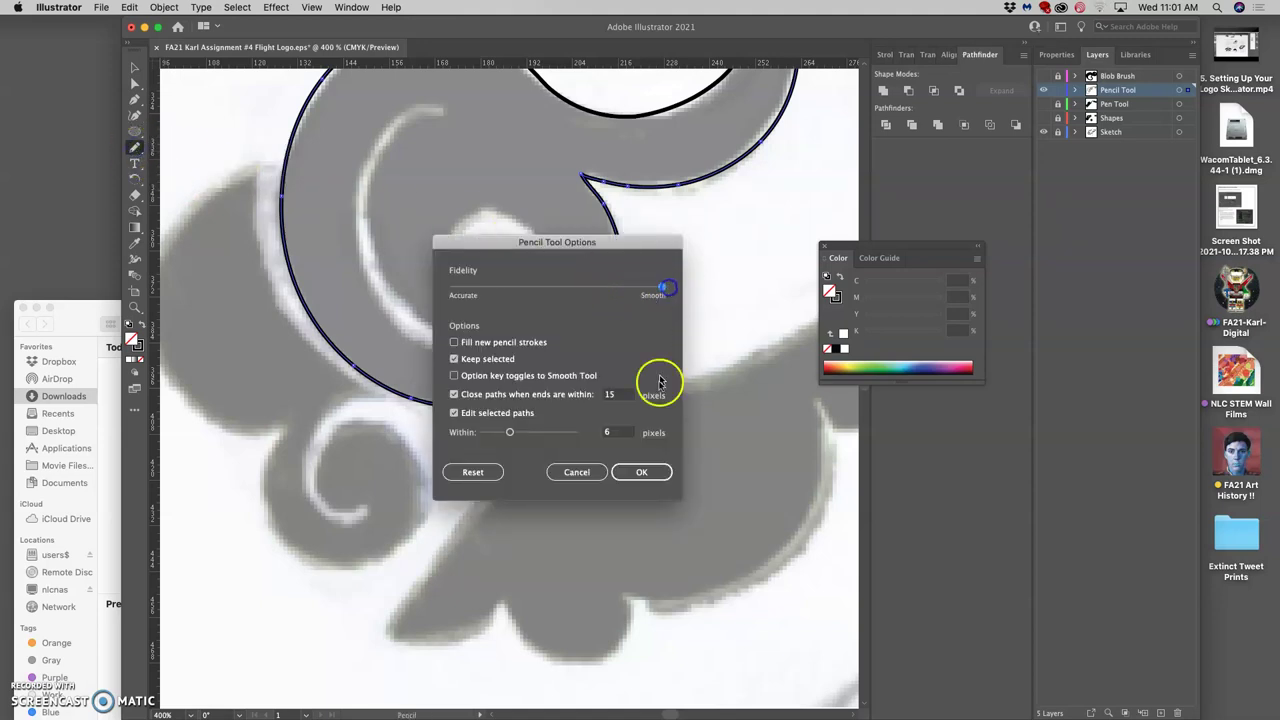
click(641, 472)
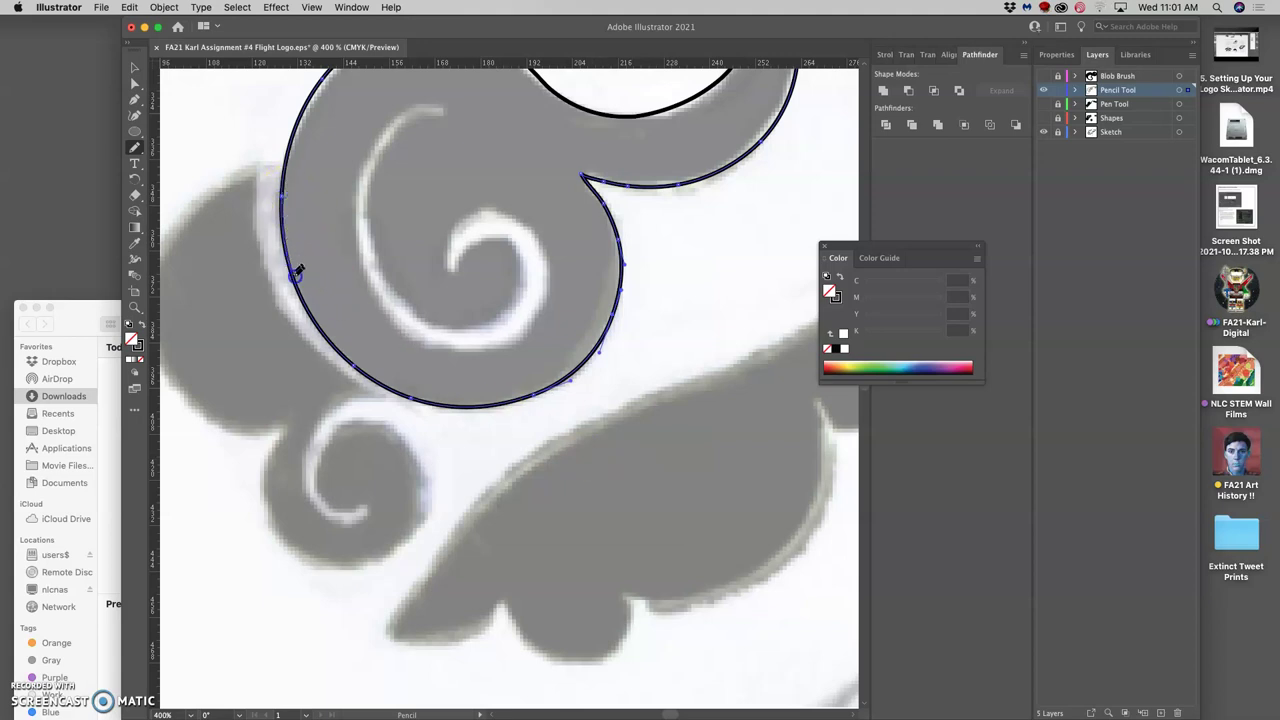
Step: Redraw the large lobe's lower-left, right and upper-left edges with the Pencil tool
drag(387, 387, 414, 397)
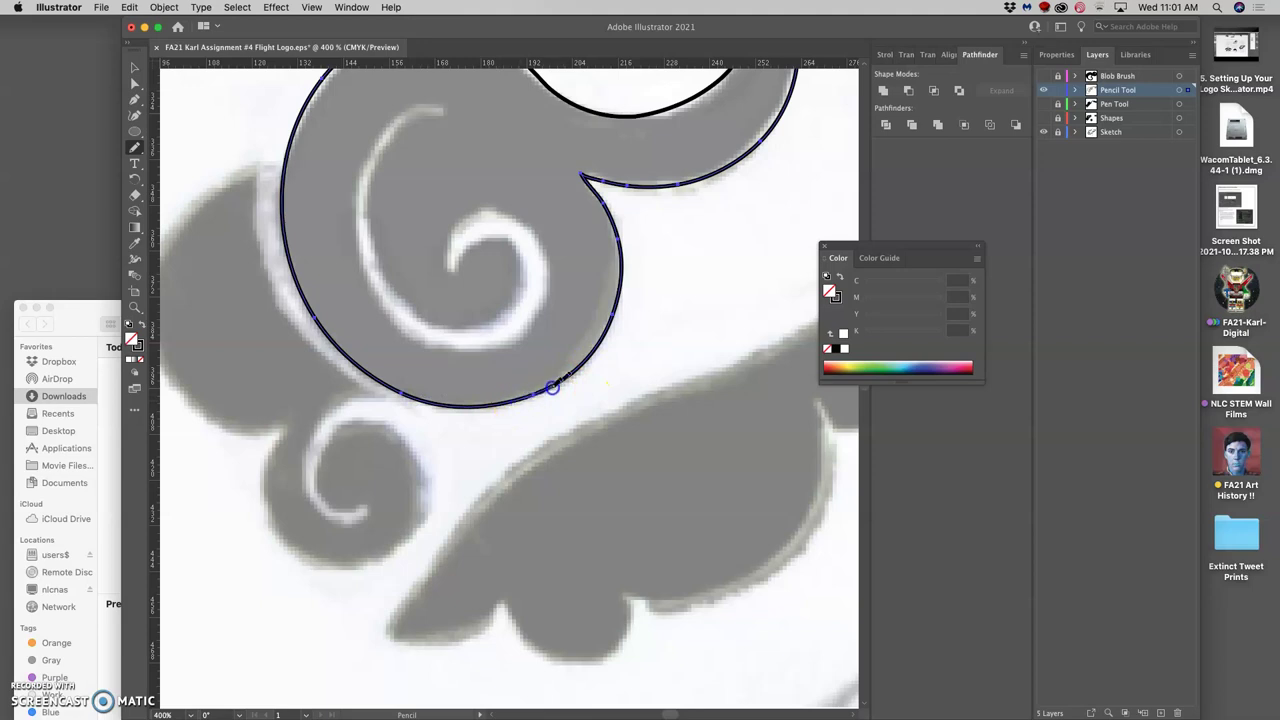
drag(619, 247, 611, 260)
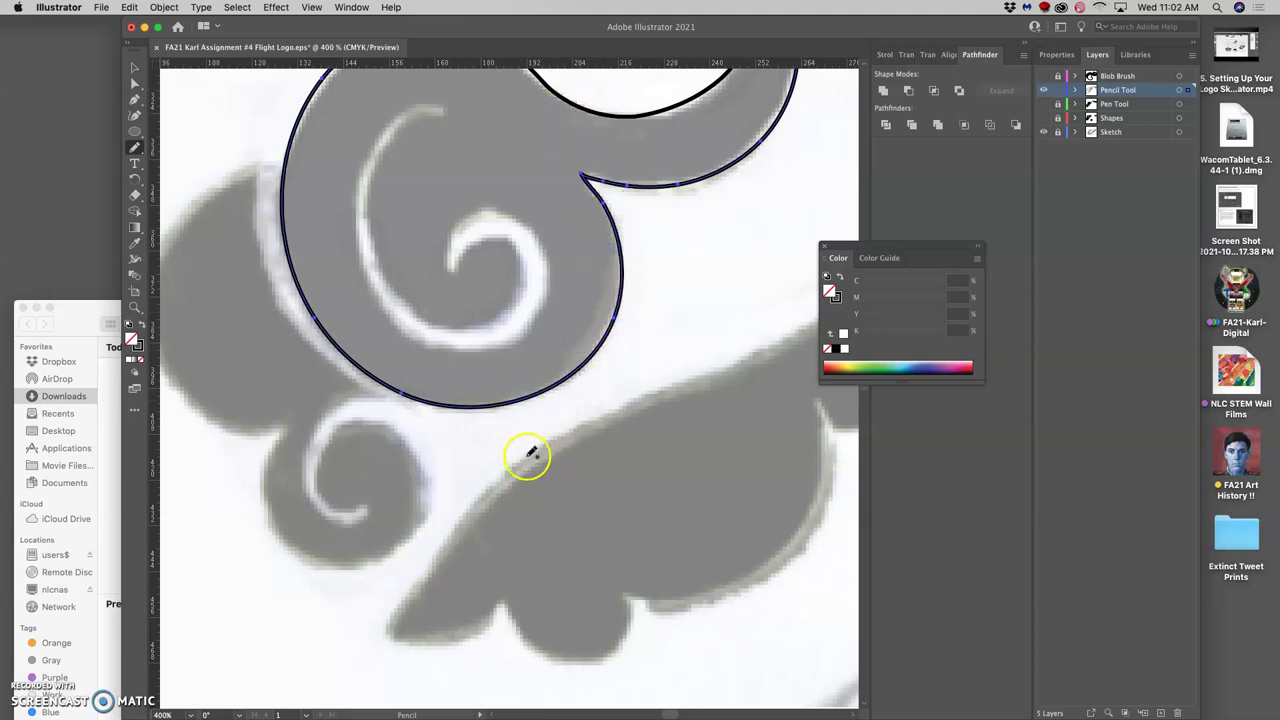
drag(470, 249, 555, 407)
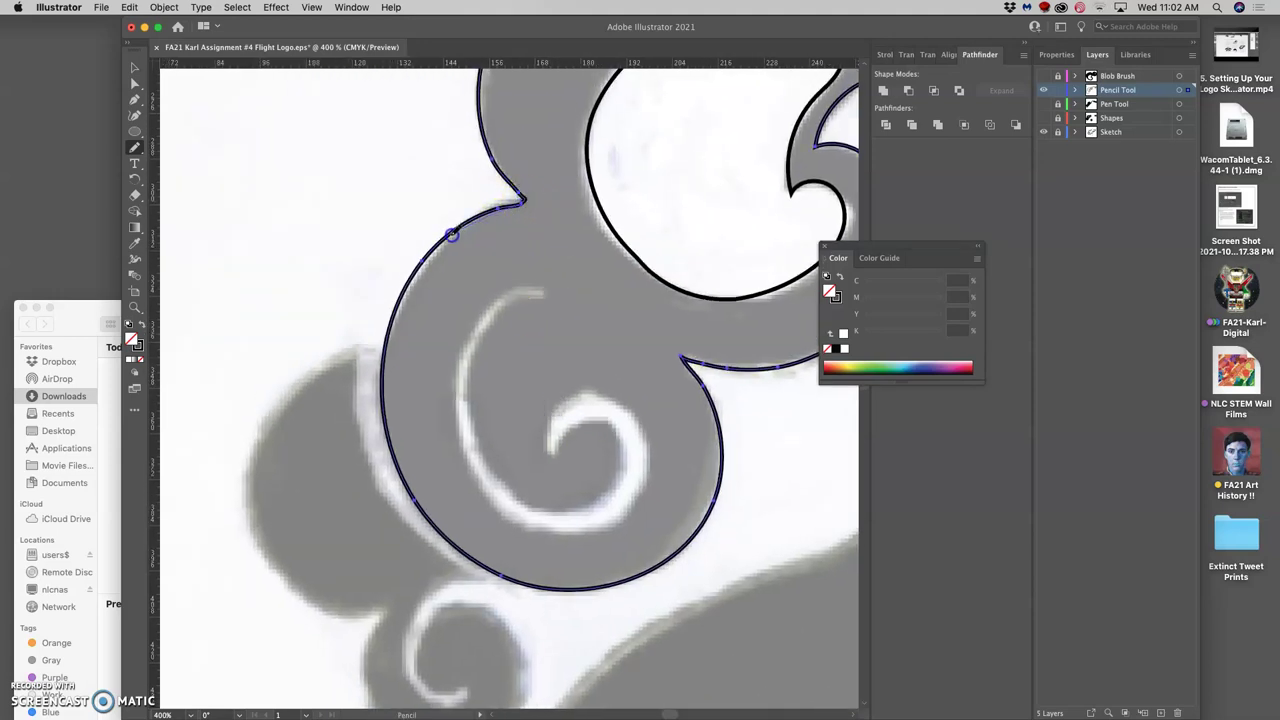
mouse_move(389, 318)
mouse_down()
mouse_move(420, 314)
mouse_move(537, 194)
mouse_move(524, 199)
mouse_up()
mouse_move(388, 370)
mouse_down()
mouse_move(438, 295)
mouse_move(516, 212)
mouse_move(516, 174)
mouse_move(472, 226)
mouse_up()
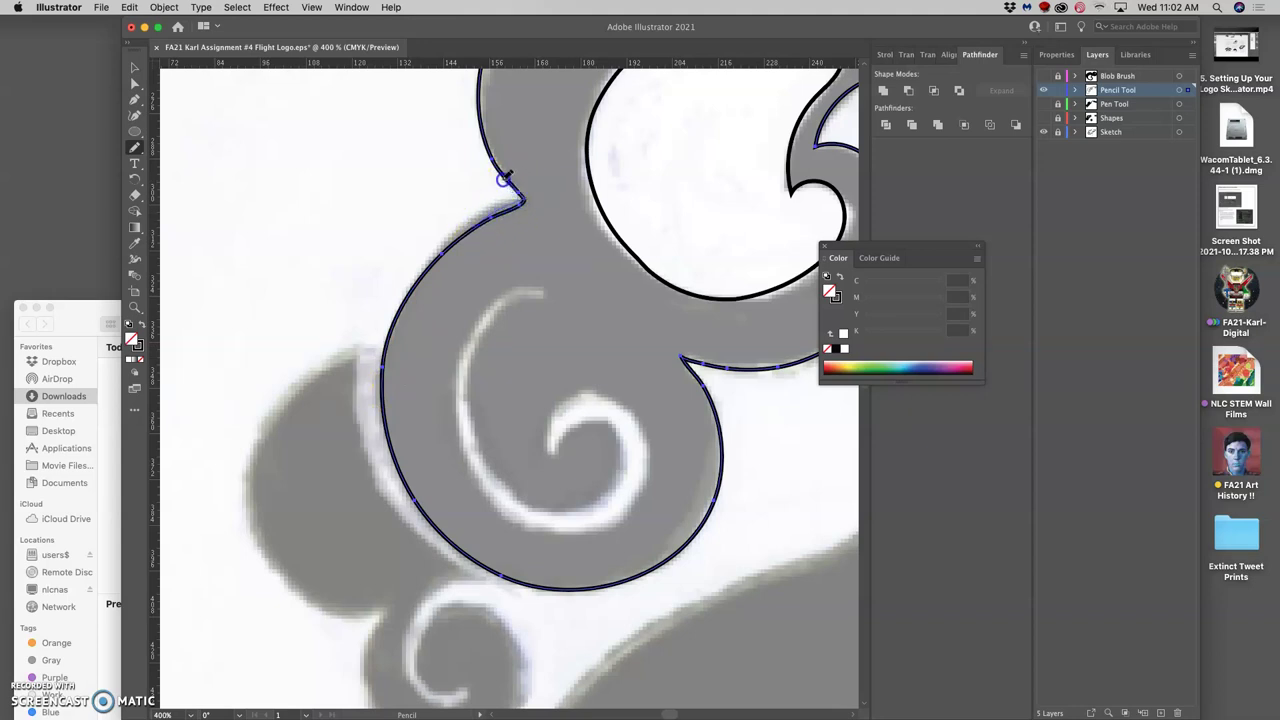
Step: Redraw the upper lobe's left edge down to the notch and smooth the adjoining upper-left curve of the large lobe
mouse_move(480, 109)
mouse_down()
mouse_move(523, 131)
mouse_move(539, 172)
mouse_move(511, 219)
mouse_move(475, 222)
mouse_up()
drag(480, 74, 482, 74)
key(space)
drag(535, 152, 631, 263)
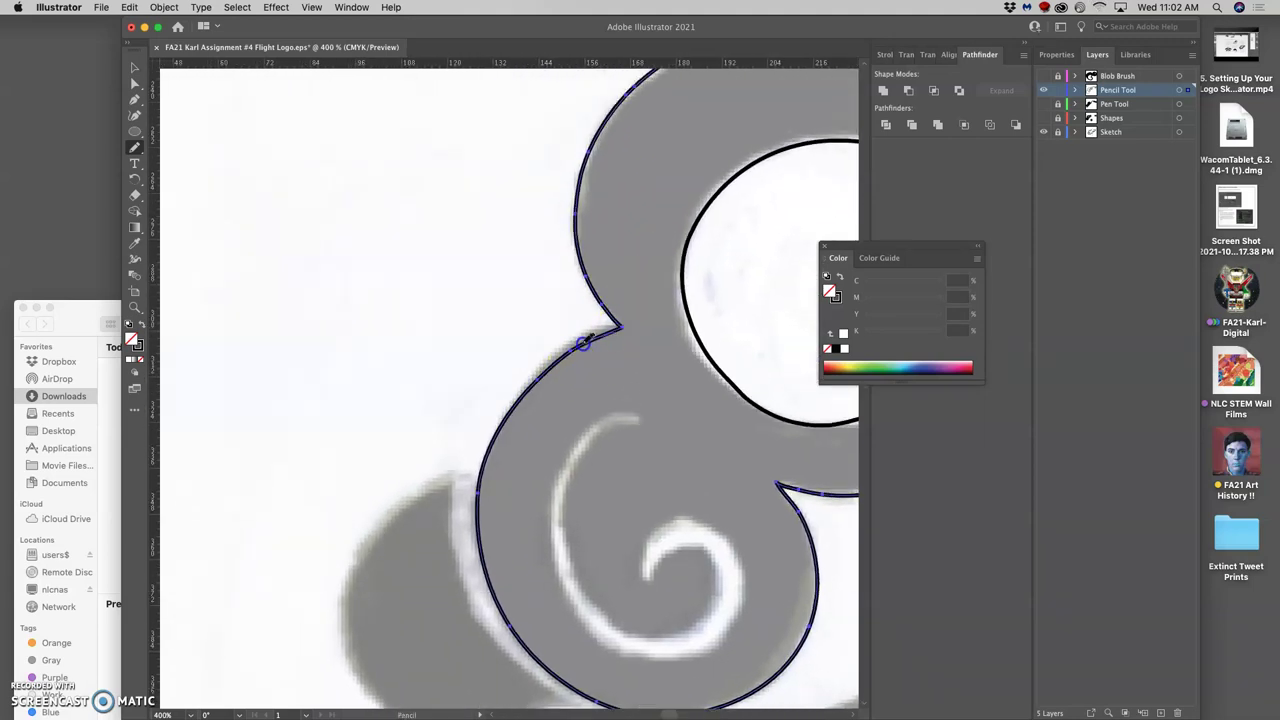
drag(512, 409, 497, 435)
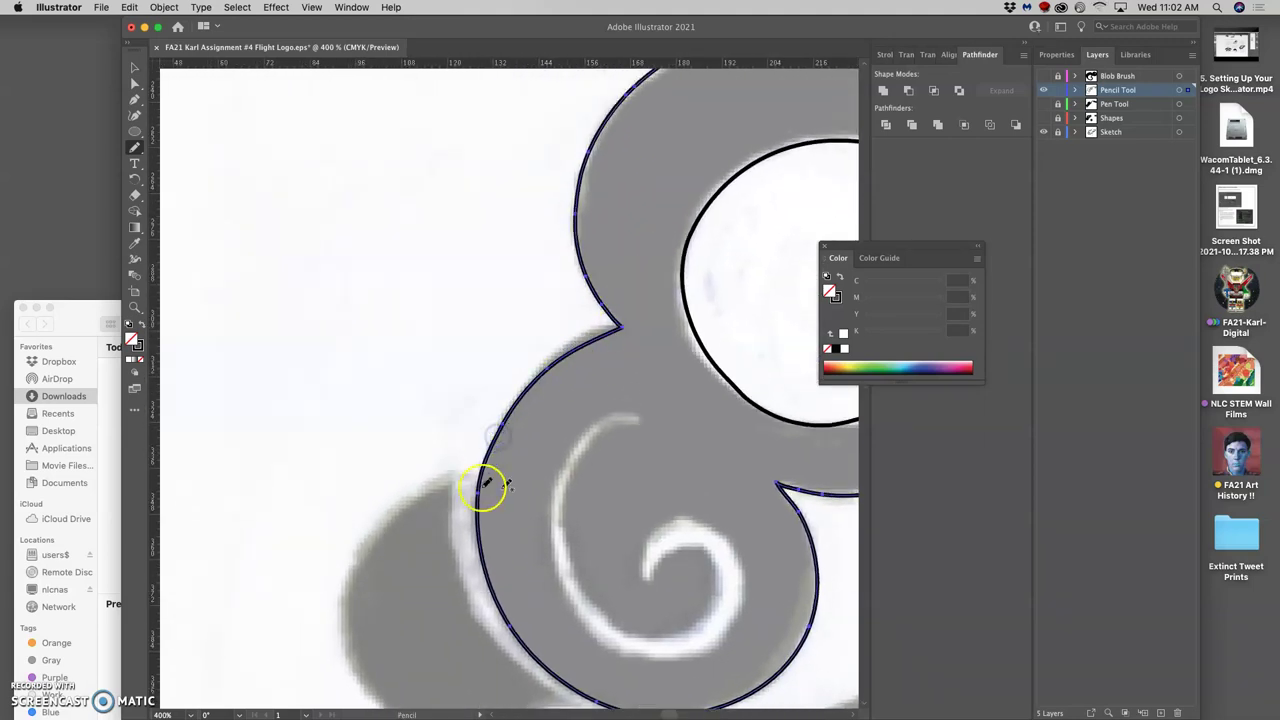
Step: Trace the small lobe and its spiral curl beside the large lobe as one closed Pencil outline
key(space)
mouse_move(654, 301)
mouse_down()
mouse_move(567, 430)
mouse_move(486, 443)
mouse_move(357, 377)
mouse_move(429, 209)
mouse_move(528, 247)
mouse_move(629, 137)
mouse_up()
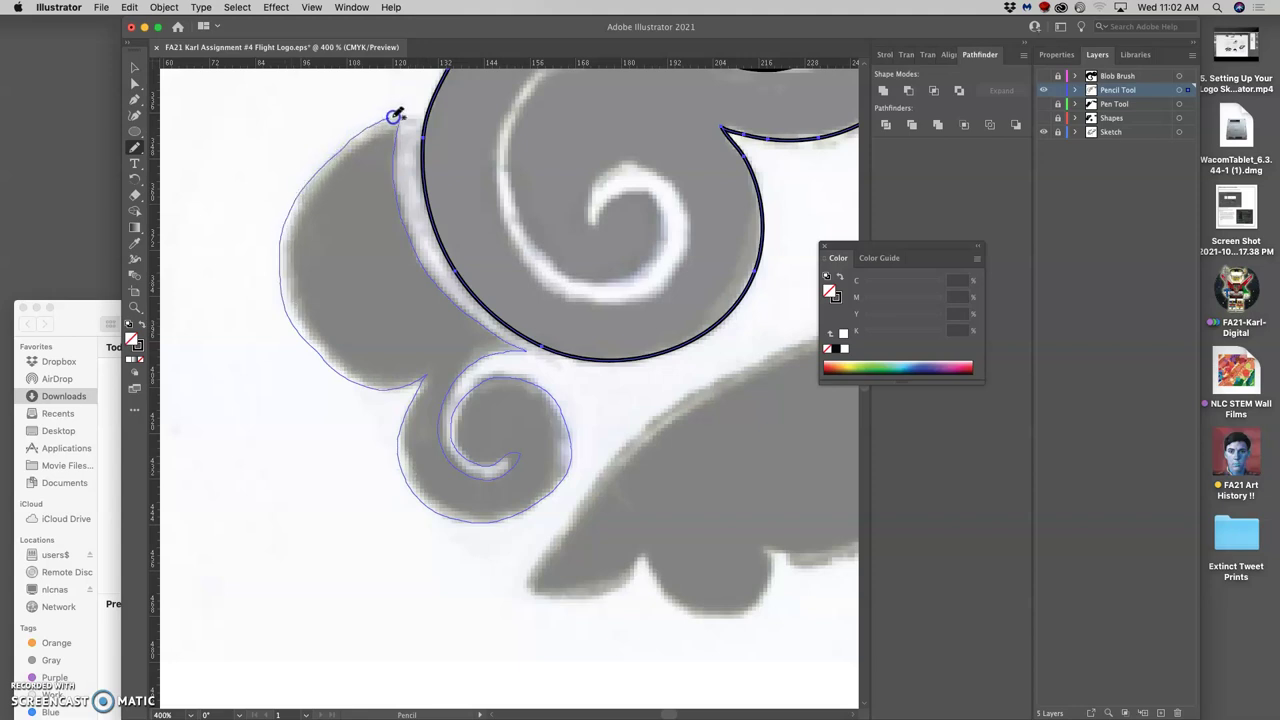
drag(400, 121, 401, 122)
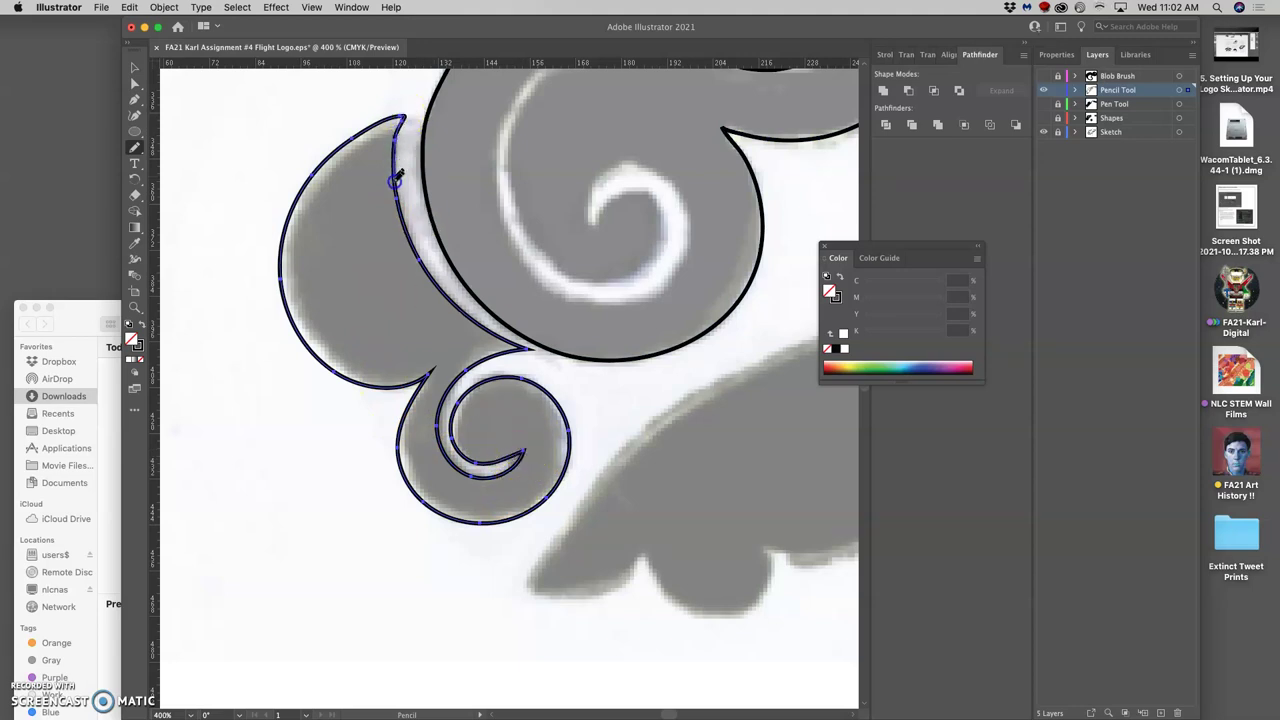
Step: Redraw the small lobe's inner edge along the gap beside the large lobe, starting from its upper tip
drag(395, 181, 397, 203)
key(z)
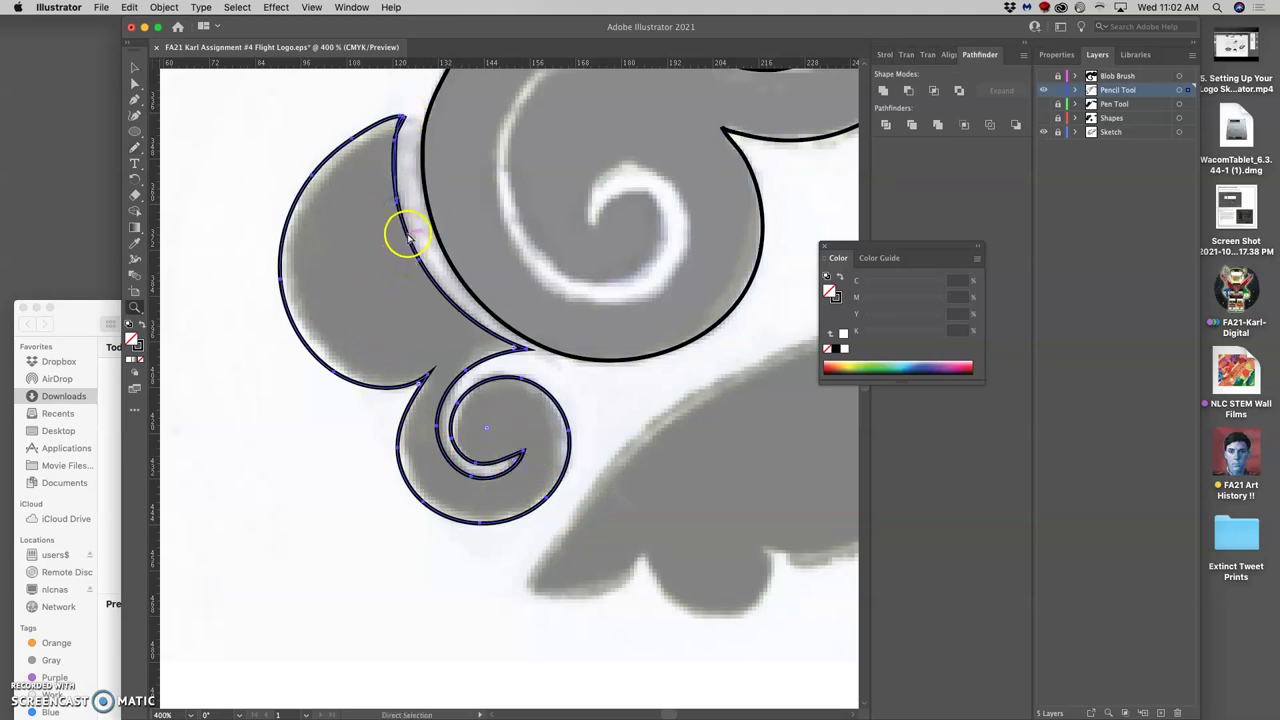
key(super+z)
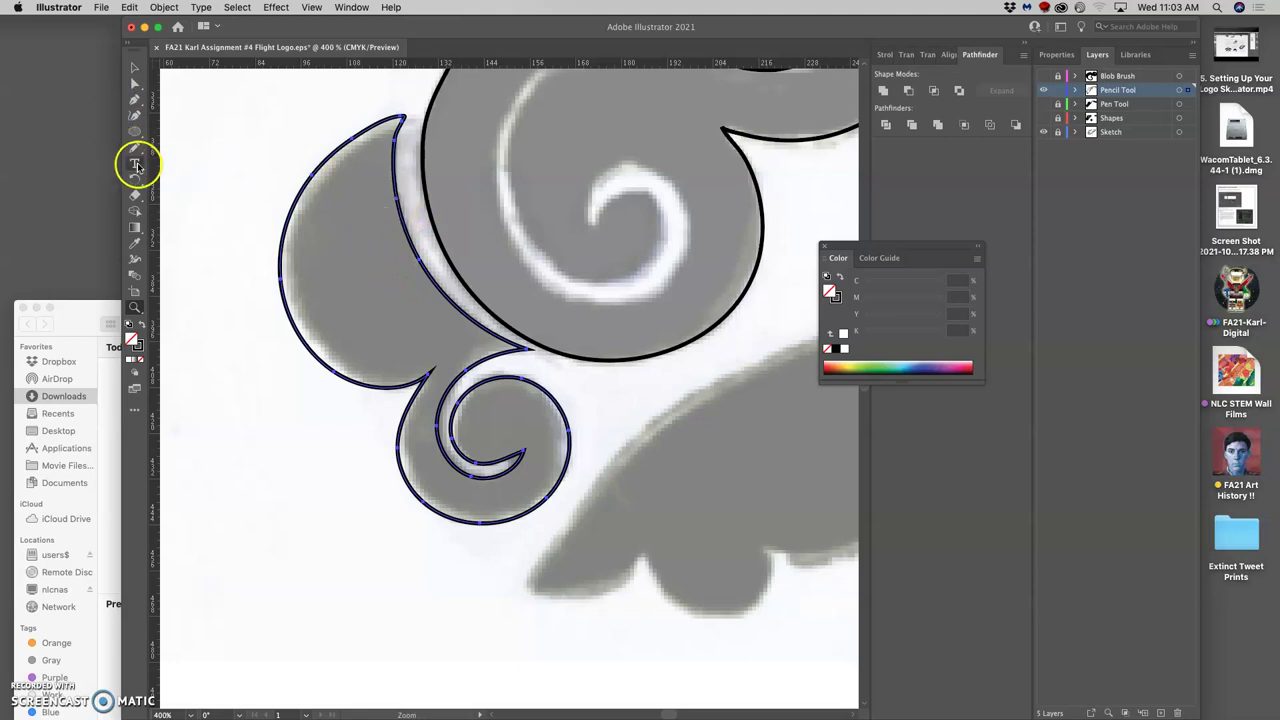
click(134, 147)
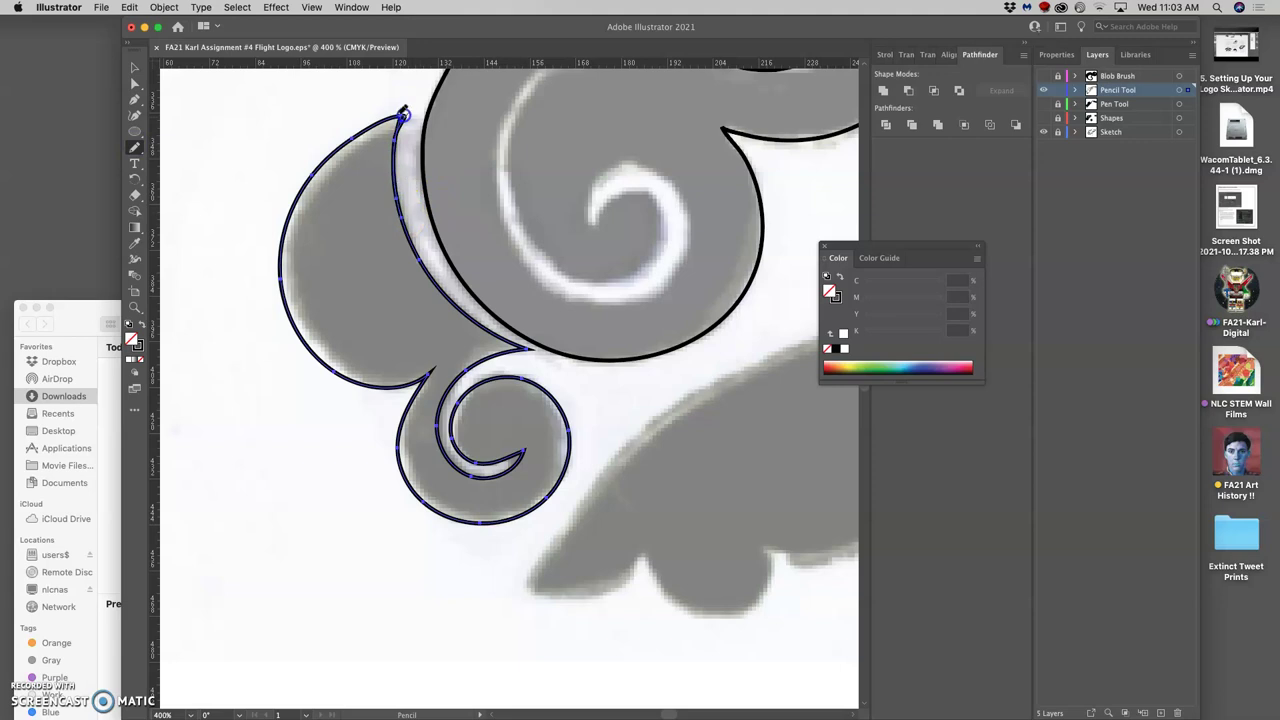
mouse_move(403, 115)
mouse_down()
mouse_move(424, 154)
mouse_move(404, 120)
mouse_up()
drag(418, 252, 425, 262)
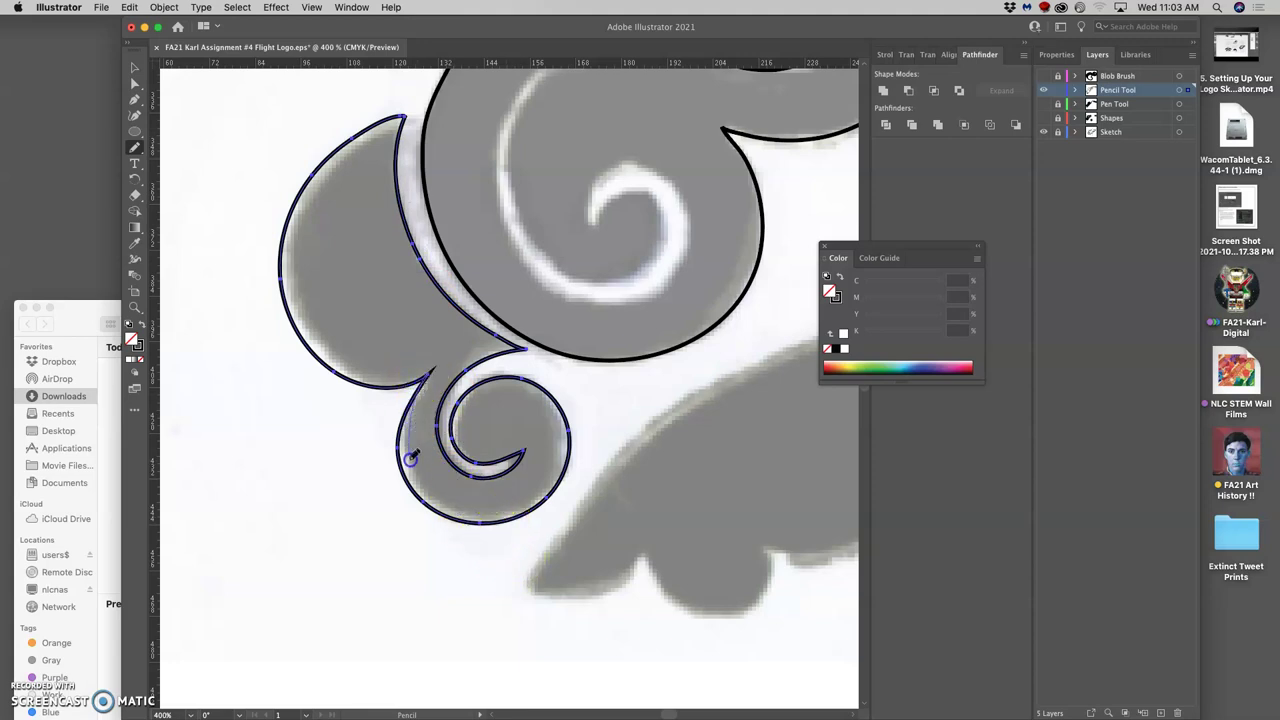
Step: Try to redraw the outer left edge of the spiral curl, and undo the stroke
drag(455, 515, 468, 516)
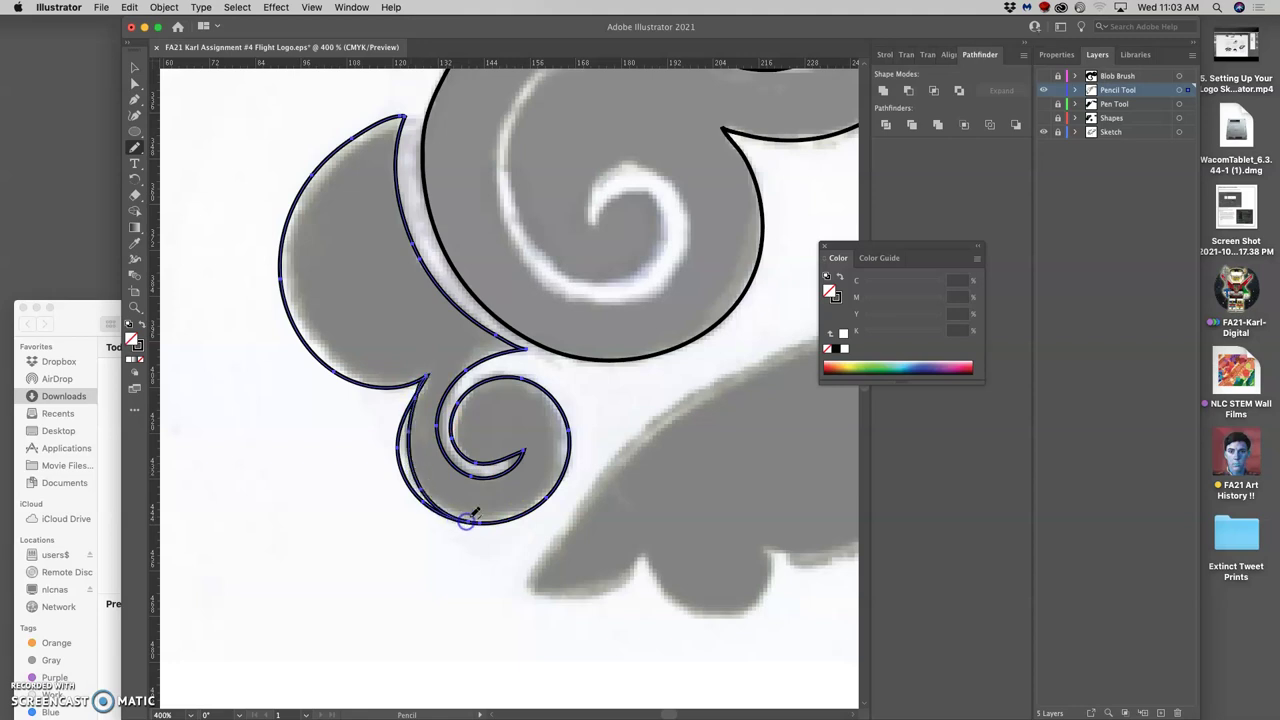
key(super+z)
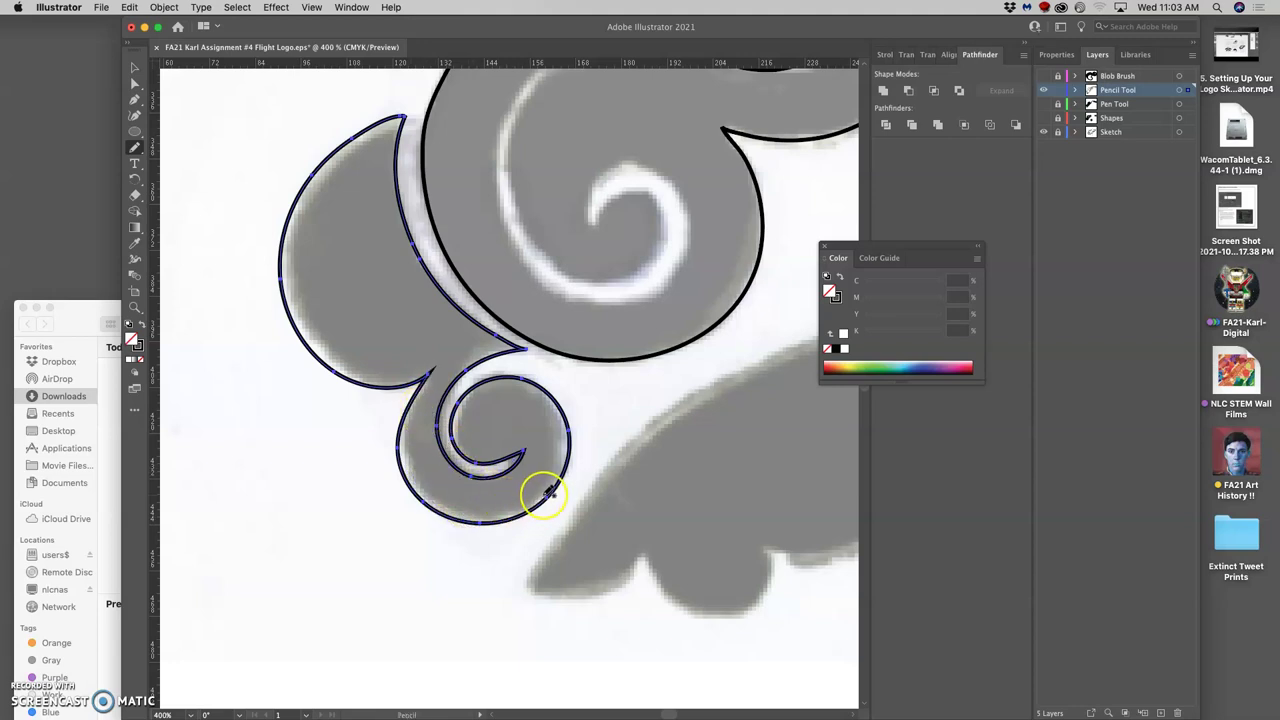
Step: Redraw the outer edge of the small lobe's spiral curl with the Pencil tool, ending at the notch between curl and lobe
drag(545, 497, 527, 513)
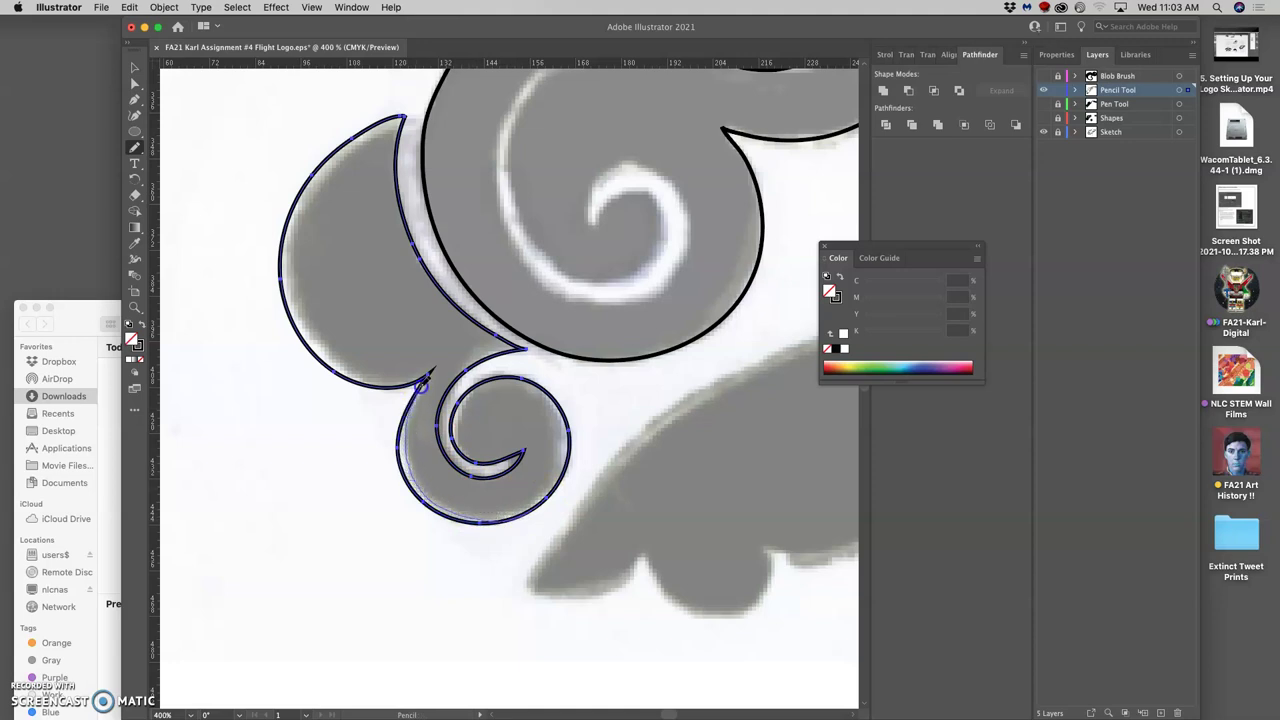
drag(421, 386, 428, 377)
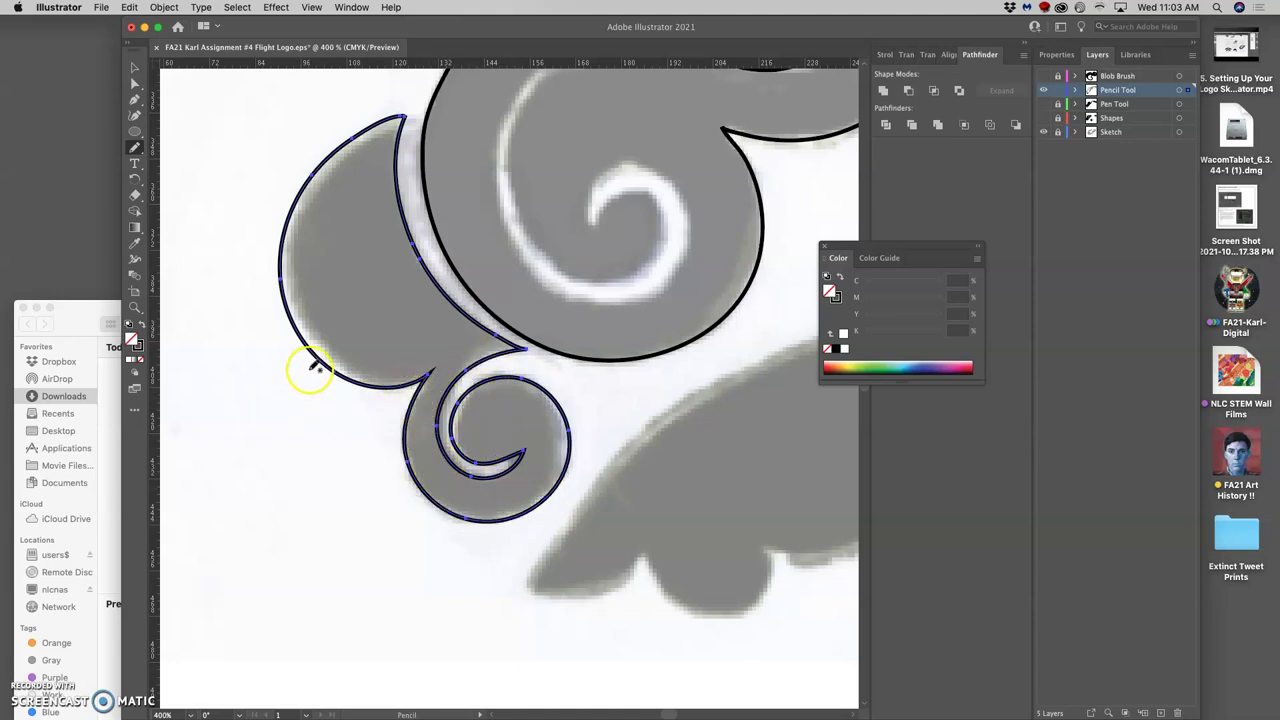
drag(310, 372, 257, 349)
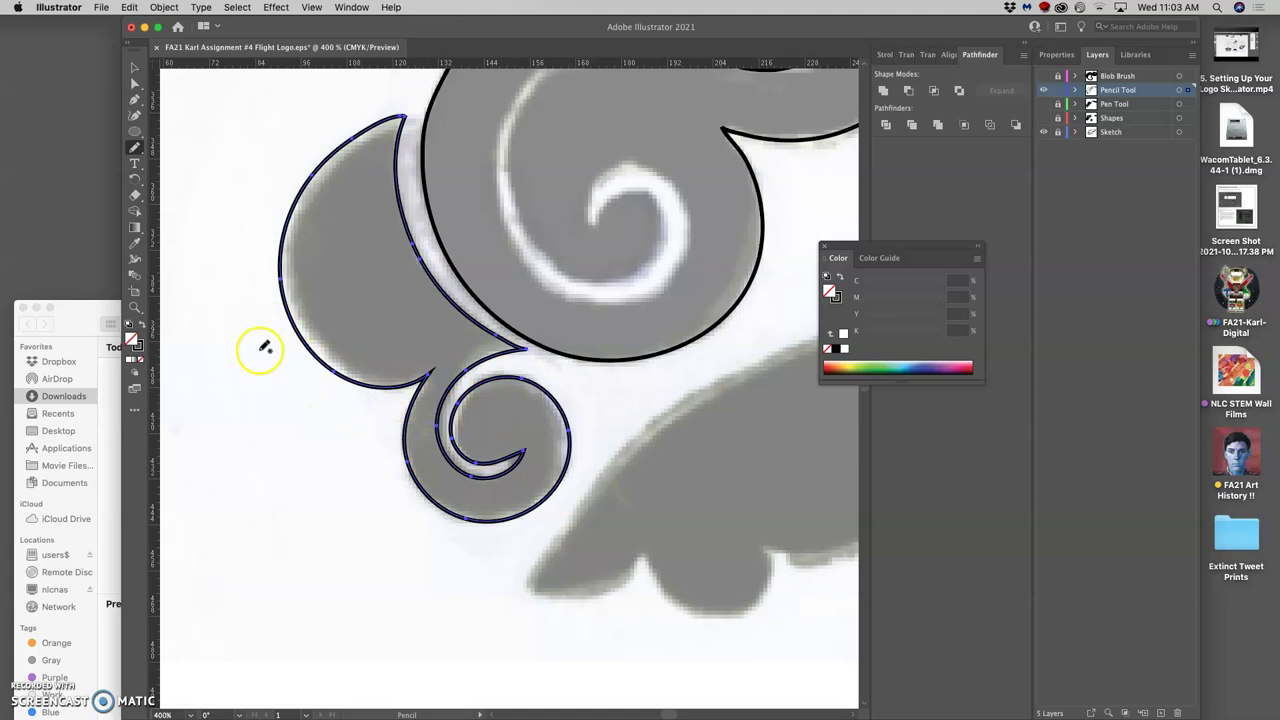
Step: Redraw the small lobe's outer edge with the Pencil tool, from the notch above the spiral curl around its rounded top
click(139, 308)
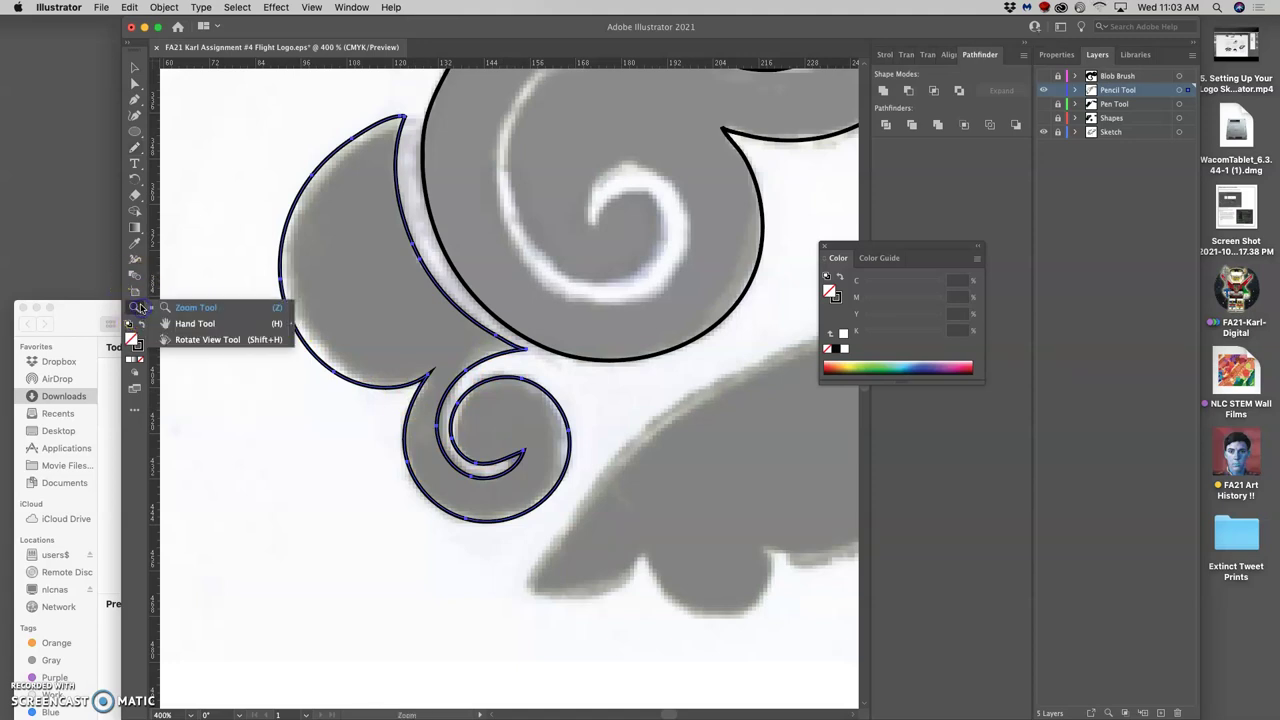
click(140, 308)
drag(135, 313, 206, 340)
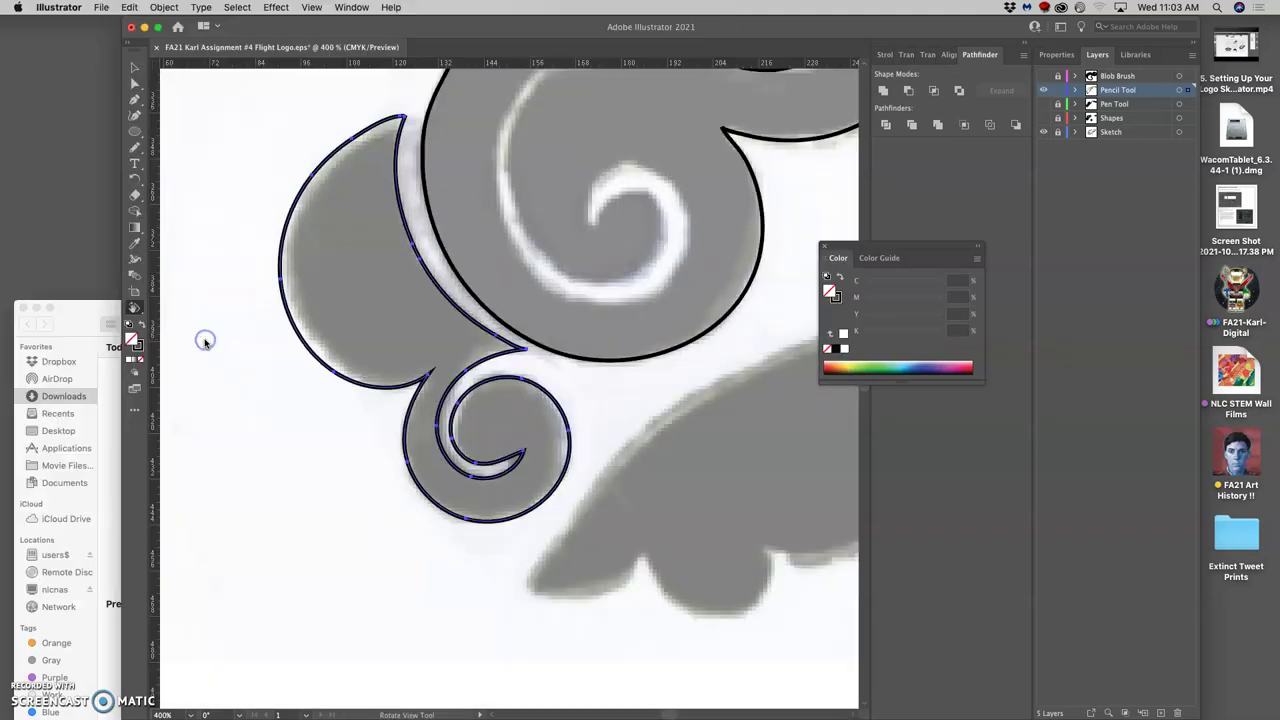
drag(296, 400, 428, 277)
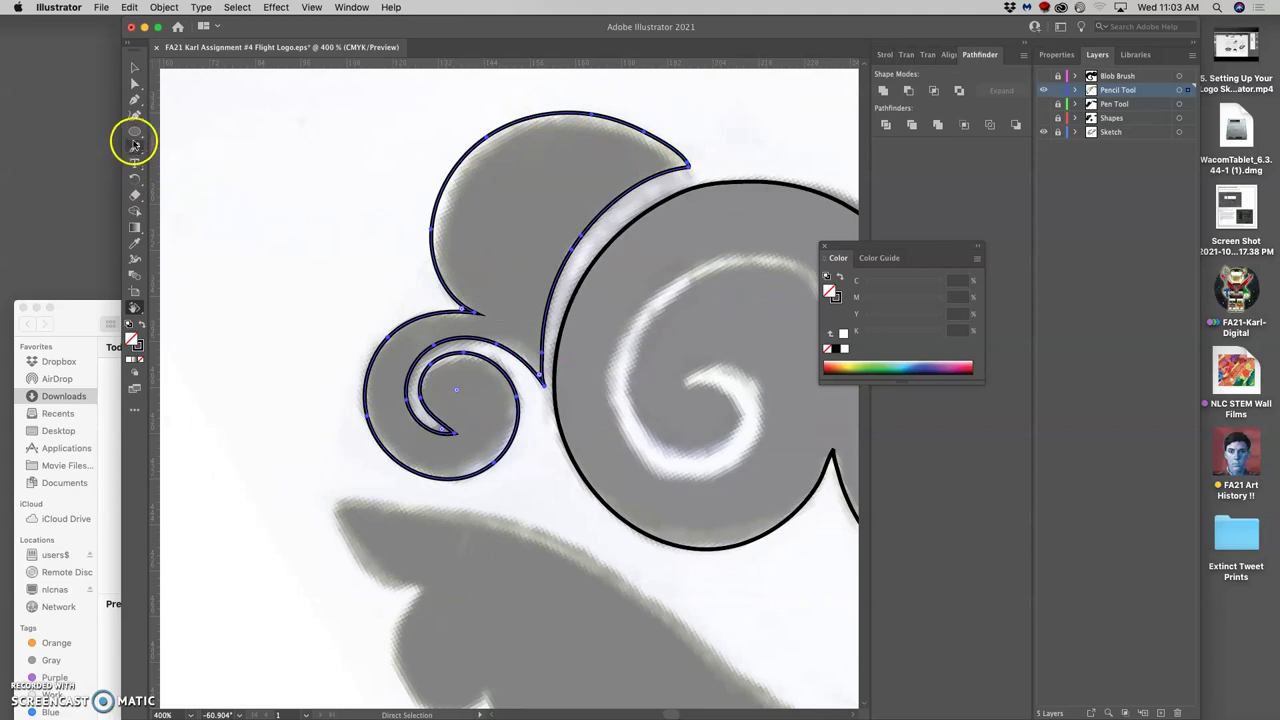
key(super)
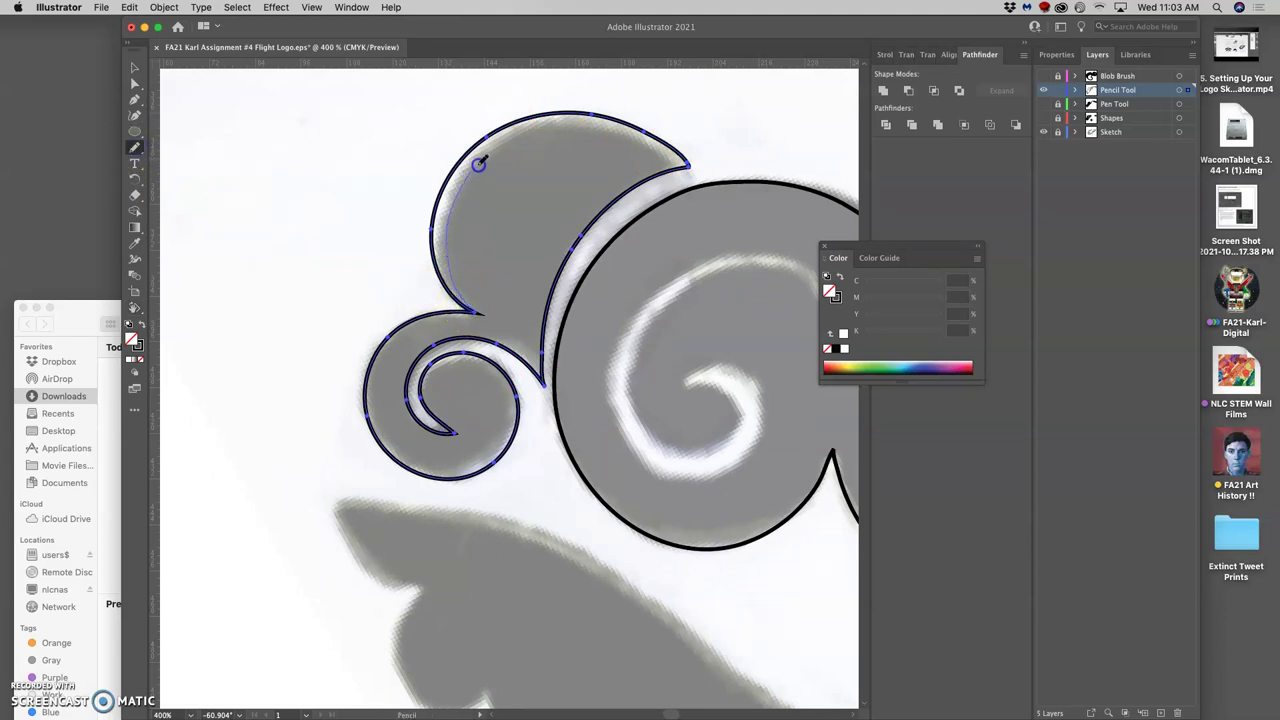
drag(479, 164, 529, 127)
drag(629, 118, 629, 120)
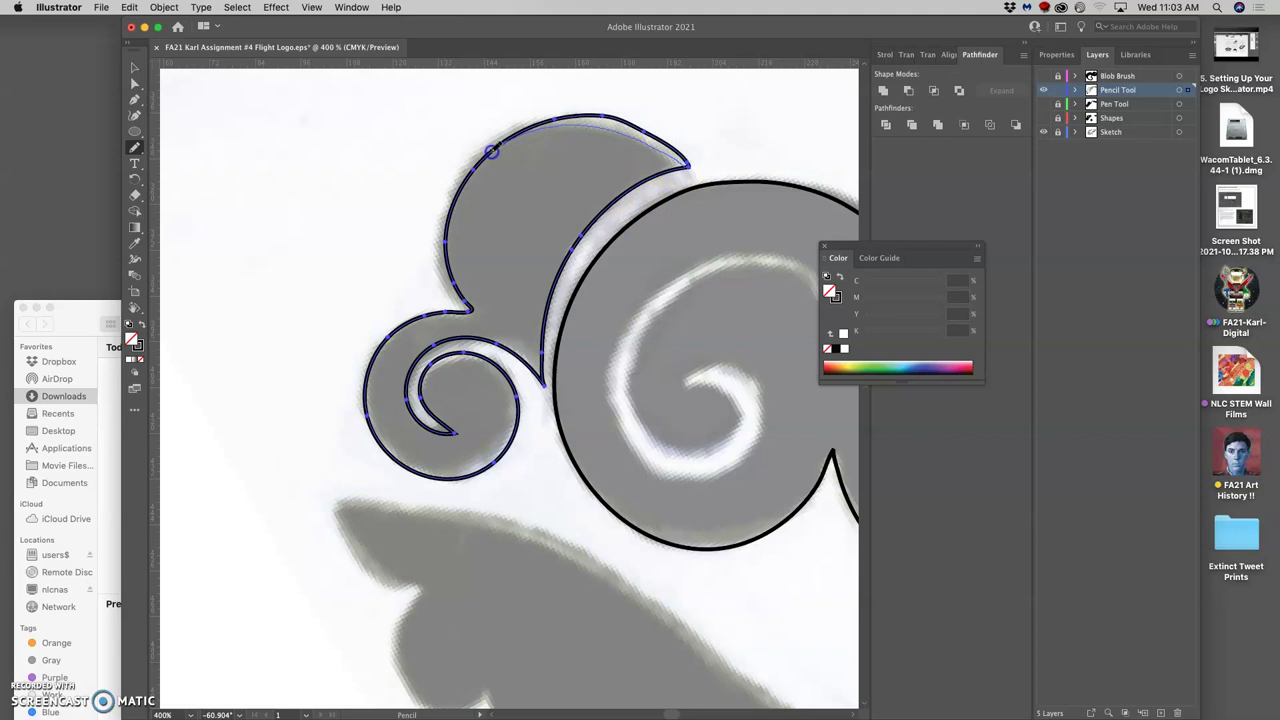
drag(491, 150, 489, 153)
Step: Smooth the small lobe's remaining outer curve and redraw its pointed tip beside the large lobe with Pencil strokes
click(135, 310)
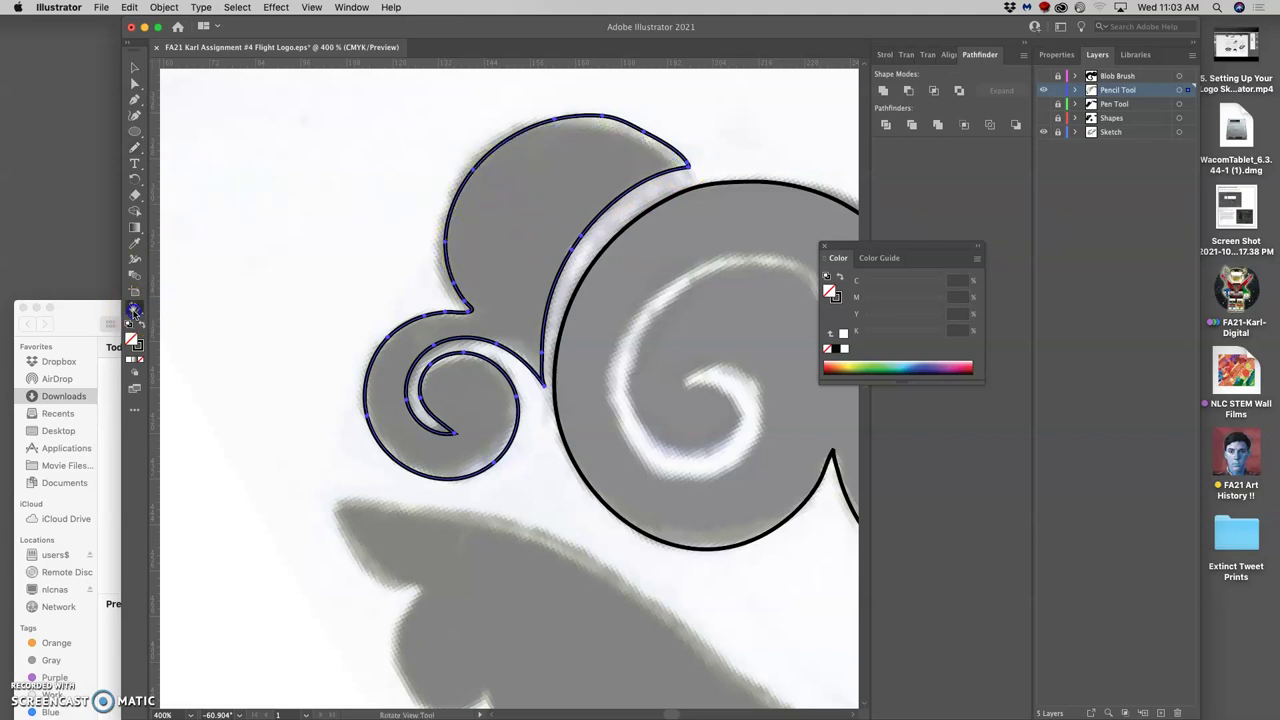
drag(286, 194, 529, 363)
drag(611, 380, 503, 223)
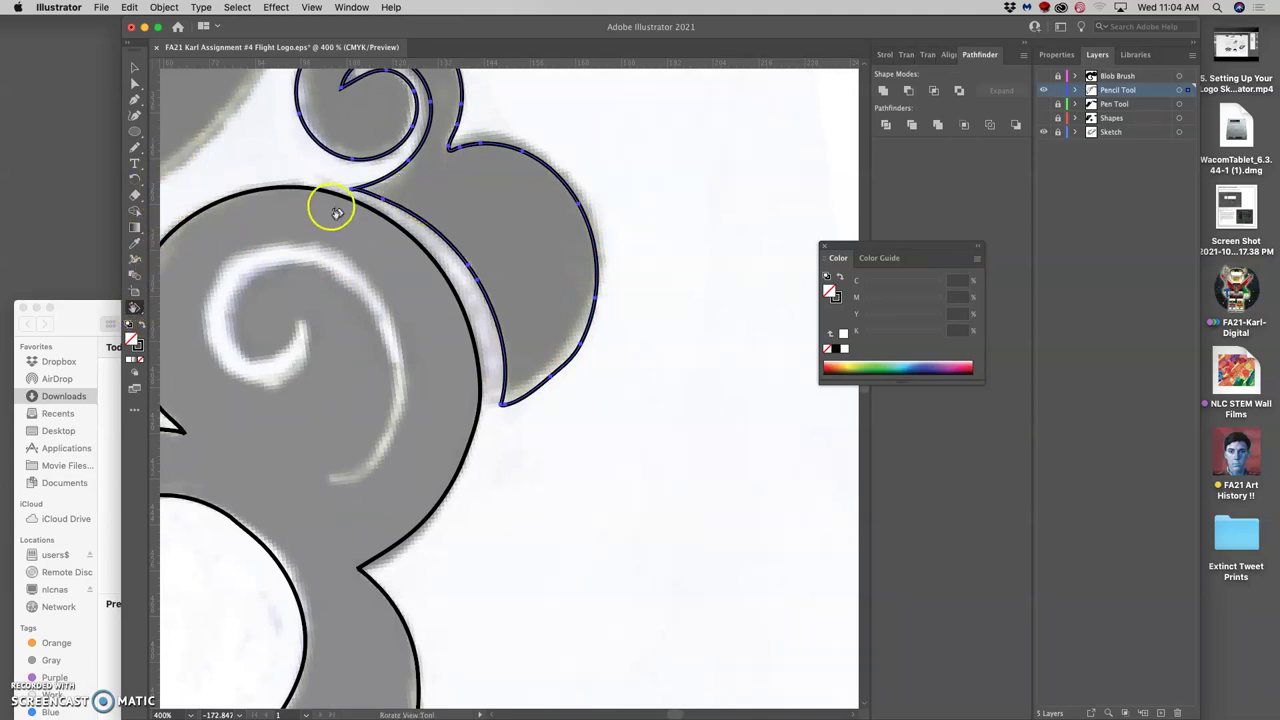
click(135, 147)
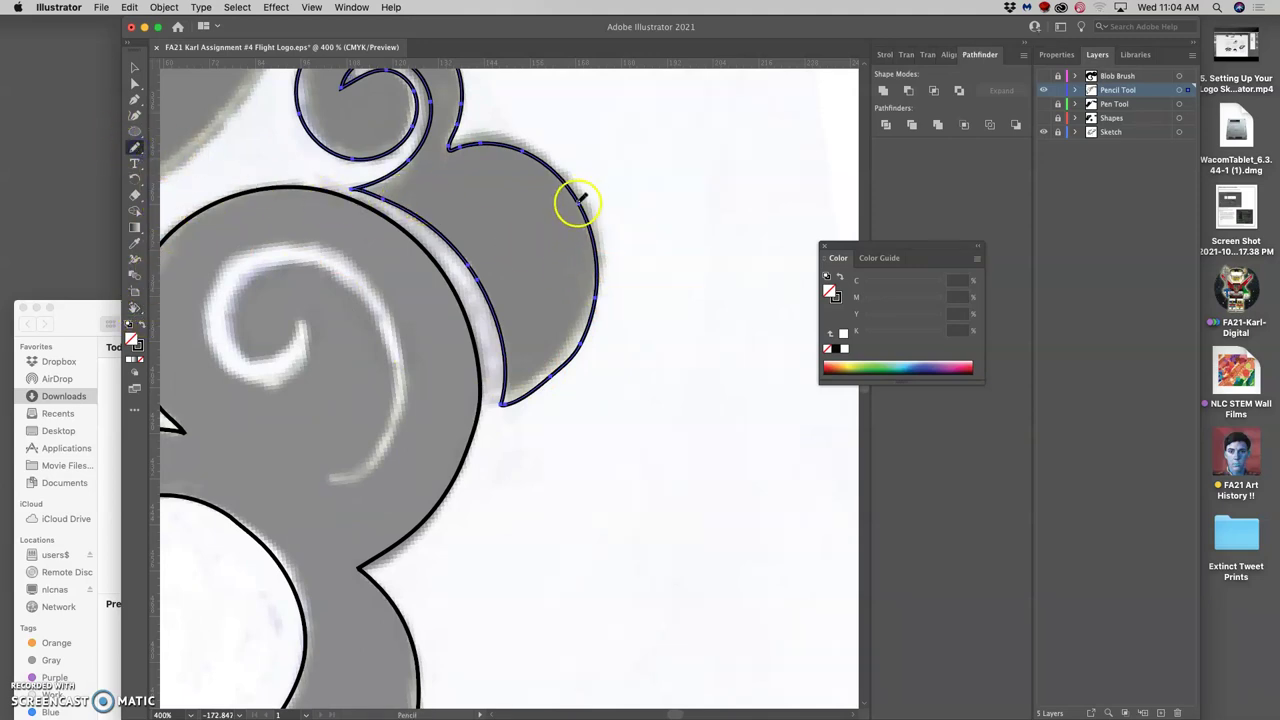
drag(577, 203, 578, 205)
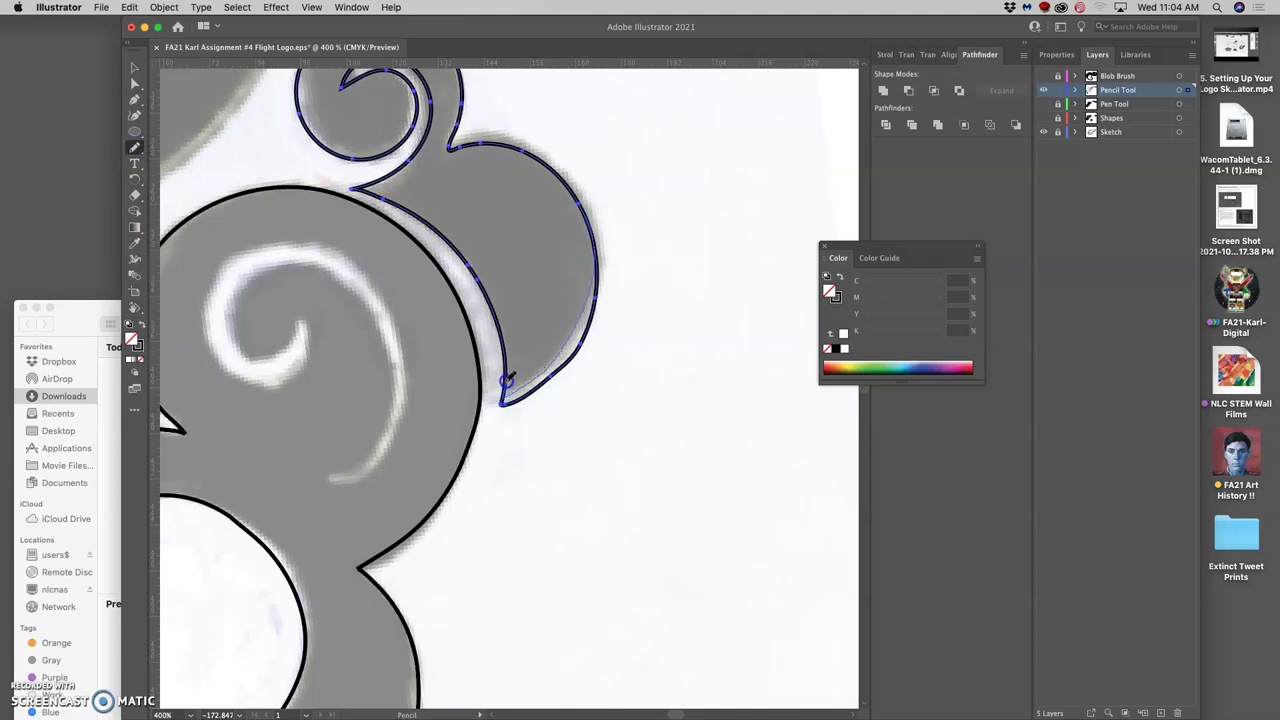
mouse_move(502, 403)
mouse_down()
mouse_move(510, 453)
mouse_move(506, 173)
mouse_move(499, 152)
mouse_move(455, 150)
mouse_up()
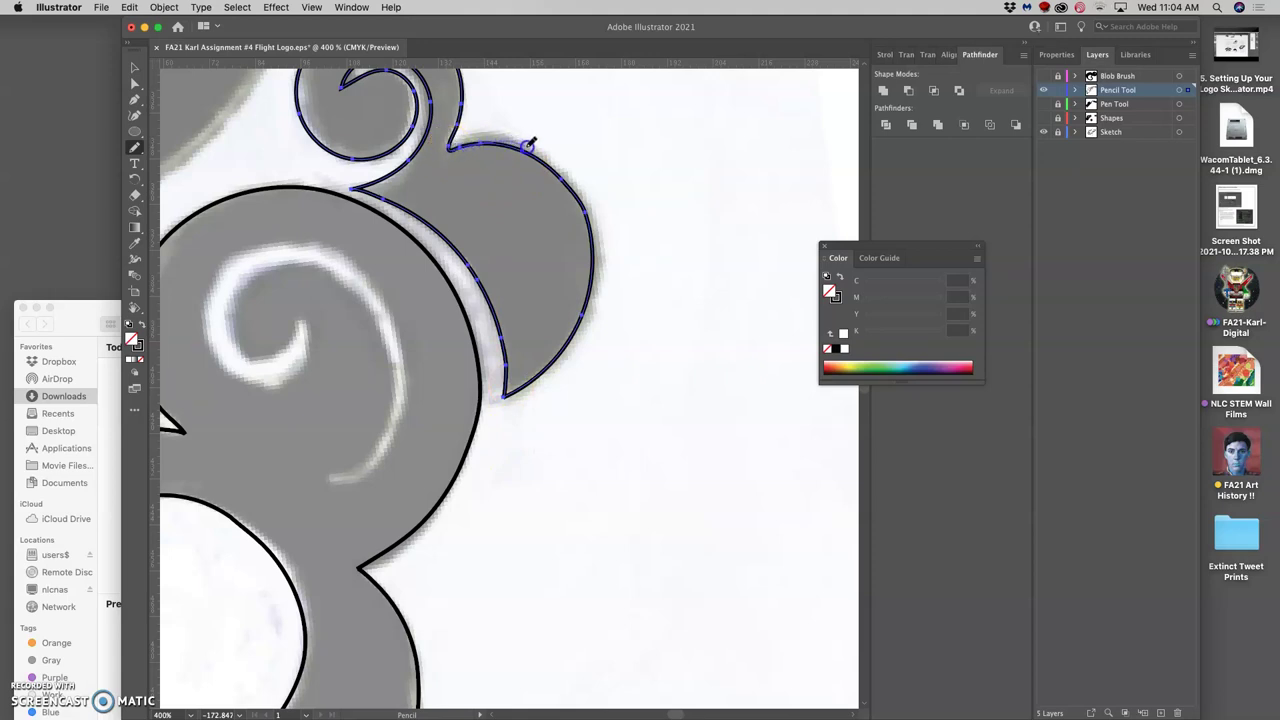
mouse_move(592, 233)
mouse_down()
mouse_move(540, 350)
mouse_move(435, 126)
mouse_move(456, 148)
mouse_move(470, 143)
mouse_move(456, 170)
mouse_move(475, 221)
mouse_move(630, 318)
mouse_up()
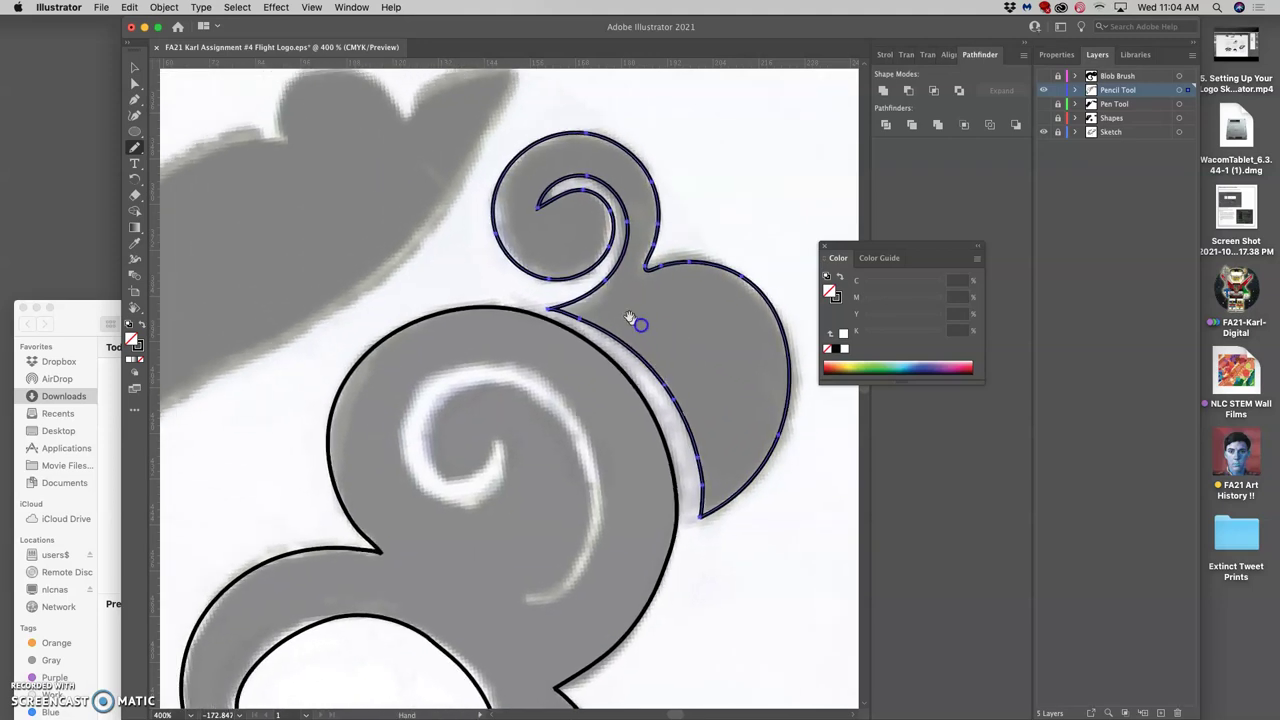
Step: Select the large cloud outline and redraw the notch where the large lobe meets the hooked arm
drag(548, 346, 671, 243)
drag(567, 321, 591, 260)
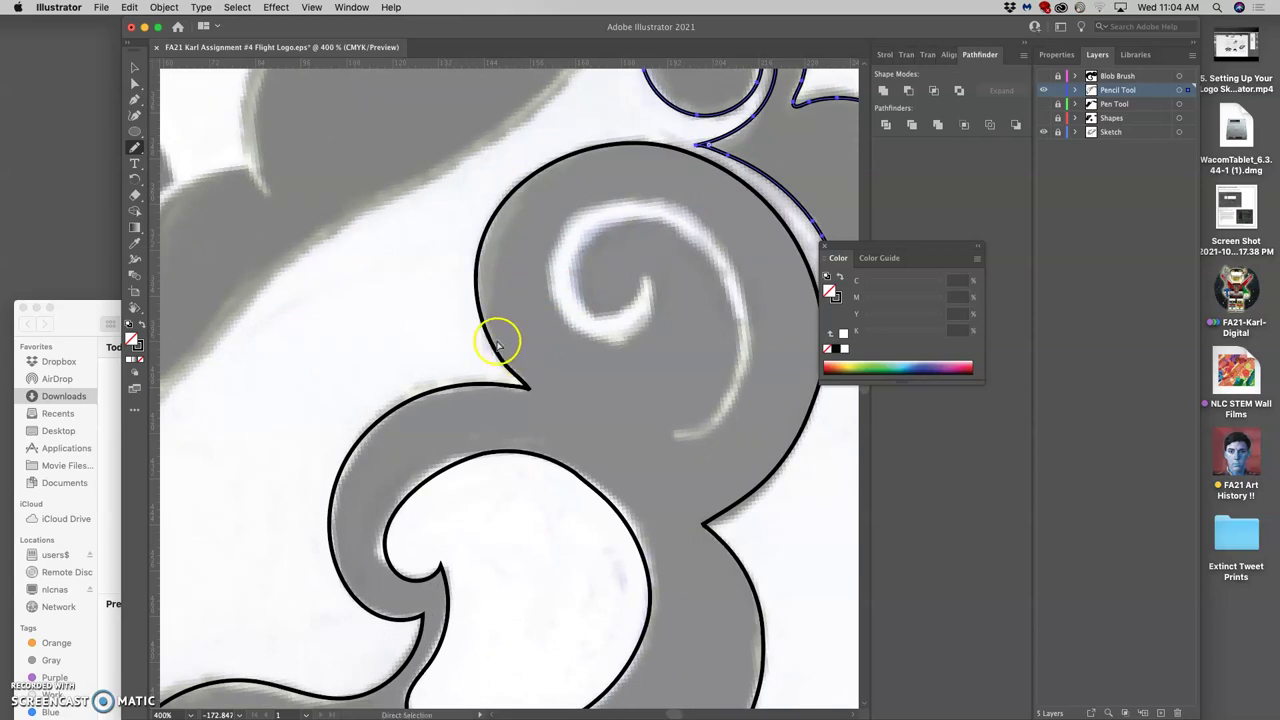
drag(498, 343, 494, 344)
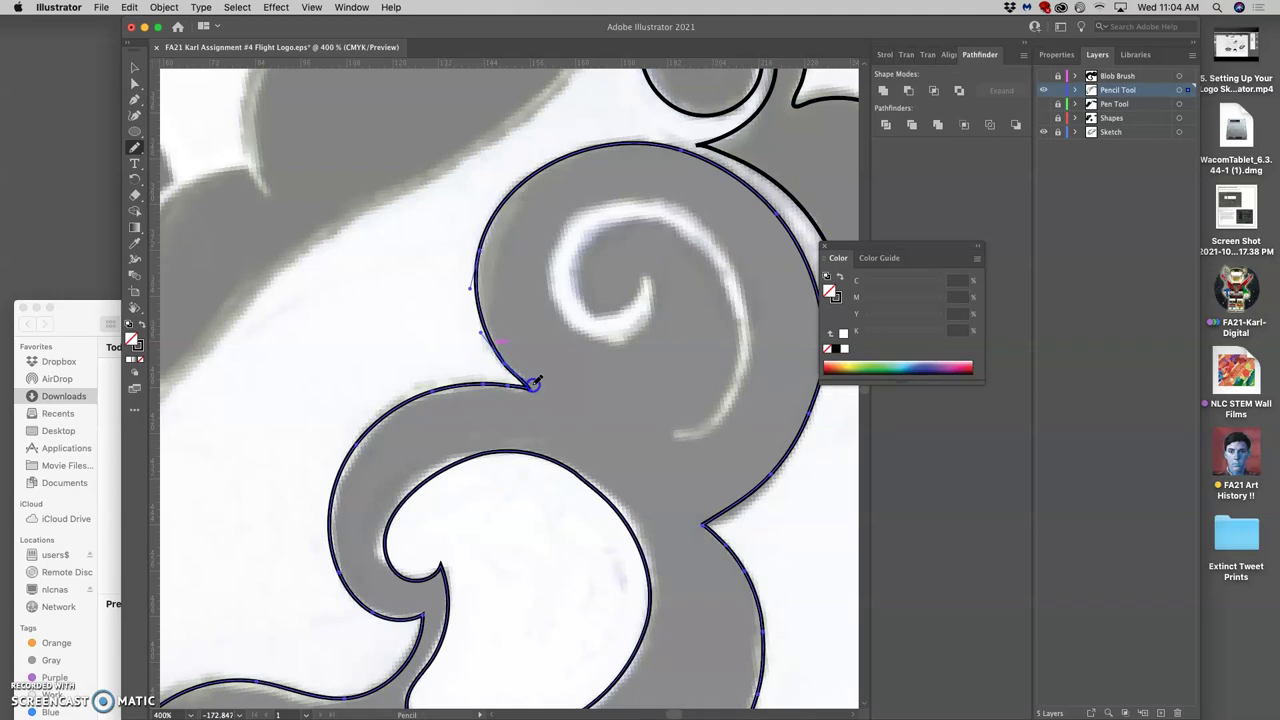
drag(503, 384, 494, 383)
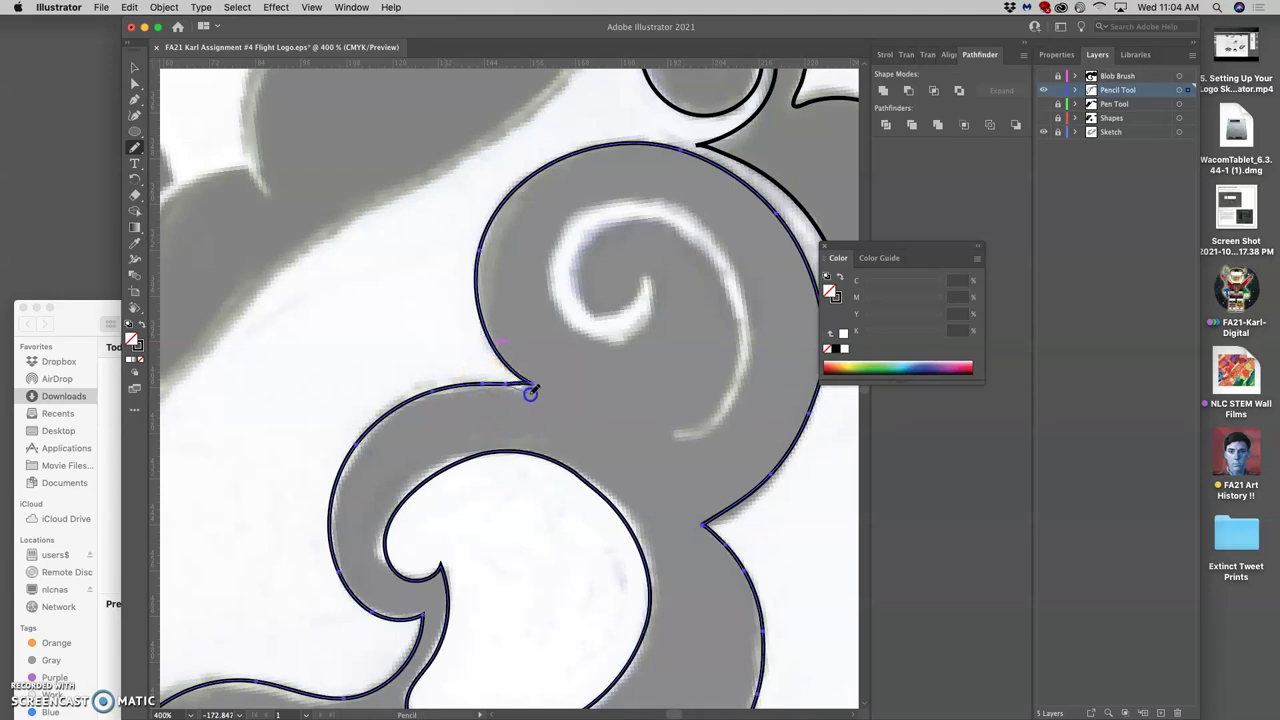
mouse_move(490, 347)
mouse_down()
mouse_move(568, 372)
mouse_move(493, 330)
mouse_move(478, 269)
mouse_up()
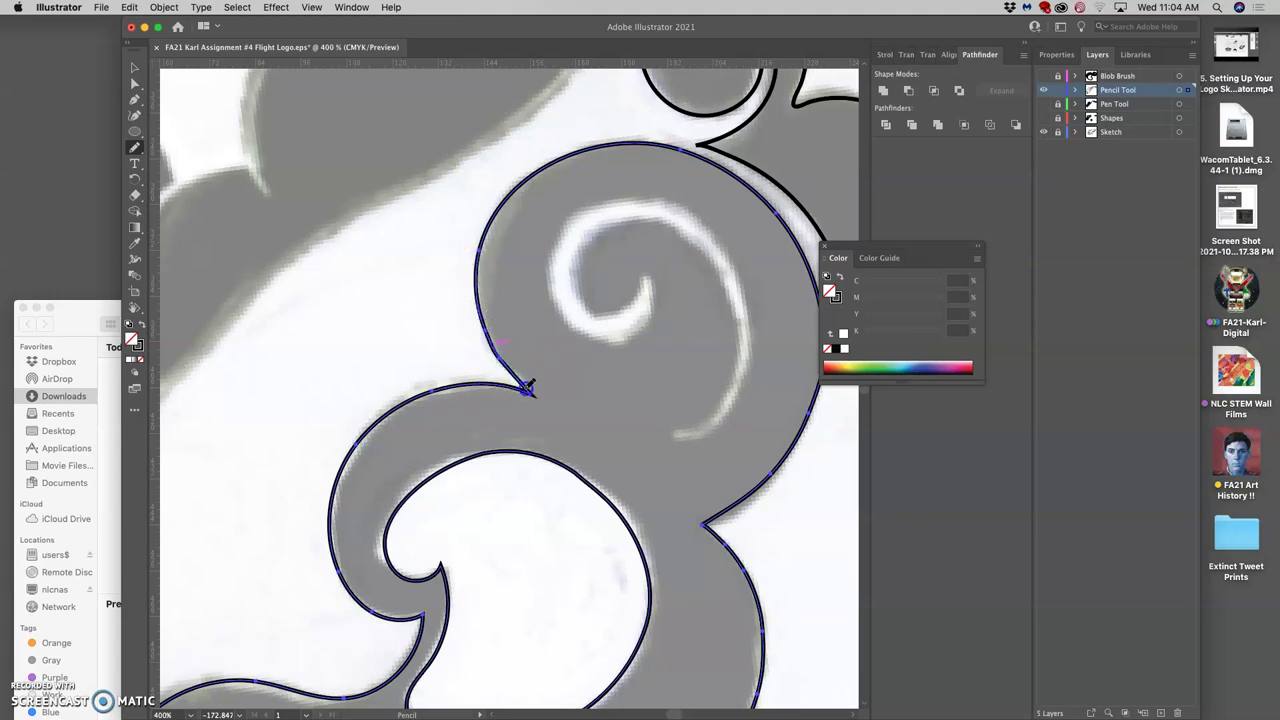
drag(491, 382, 486, 382)
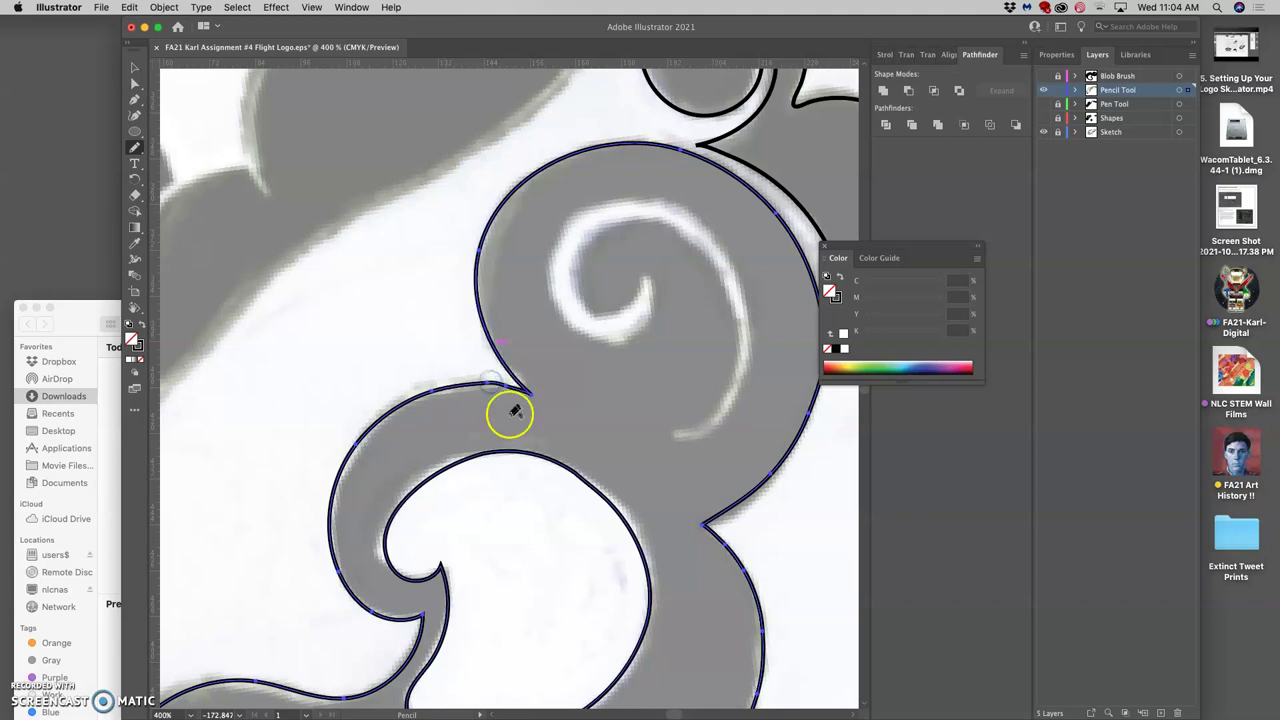
drag(409, 405, 407, 403)
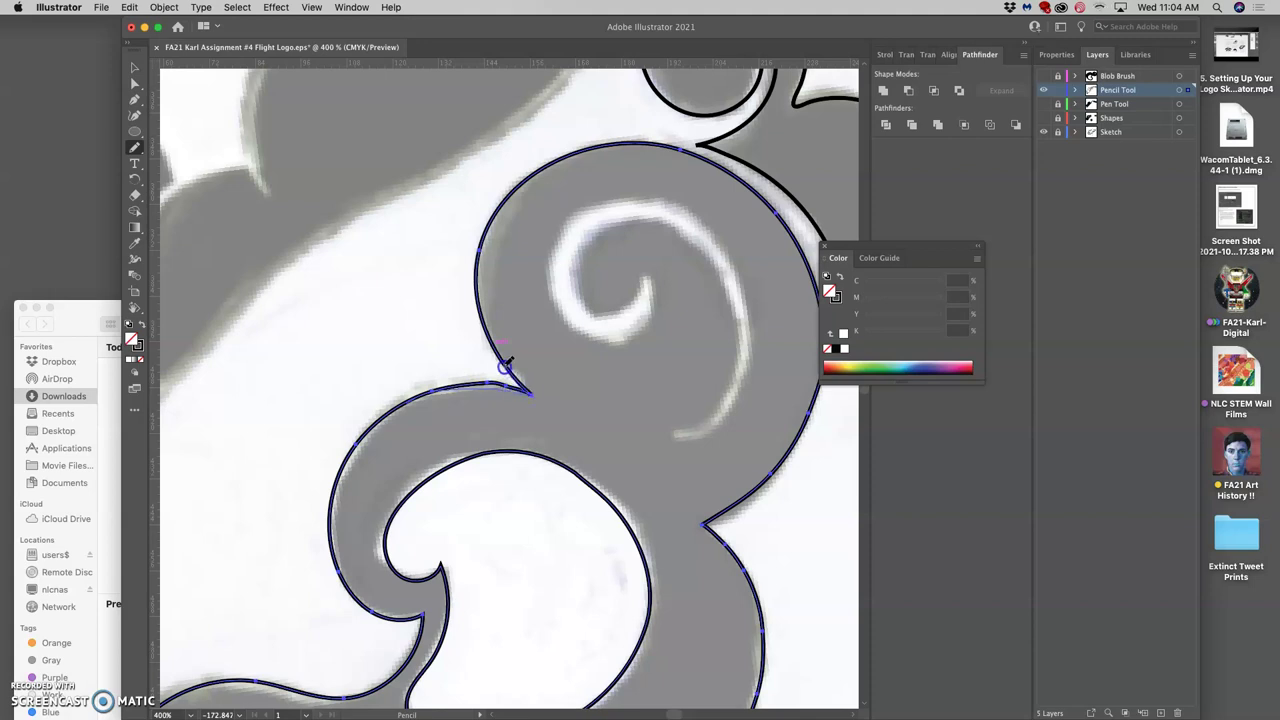
Step: Refine the sharp corner between the large lobe and the hooked arm with further Pencil strokes
drag(506, 365, 609, 266)
key(super+z)
key(space)
mouse_move(482, 265)
mouse_down()
mouse_move(471, 271)
mouse_move(484, 266)
mouse_up()
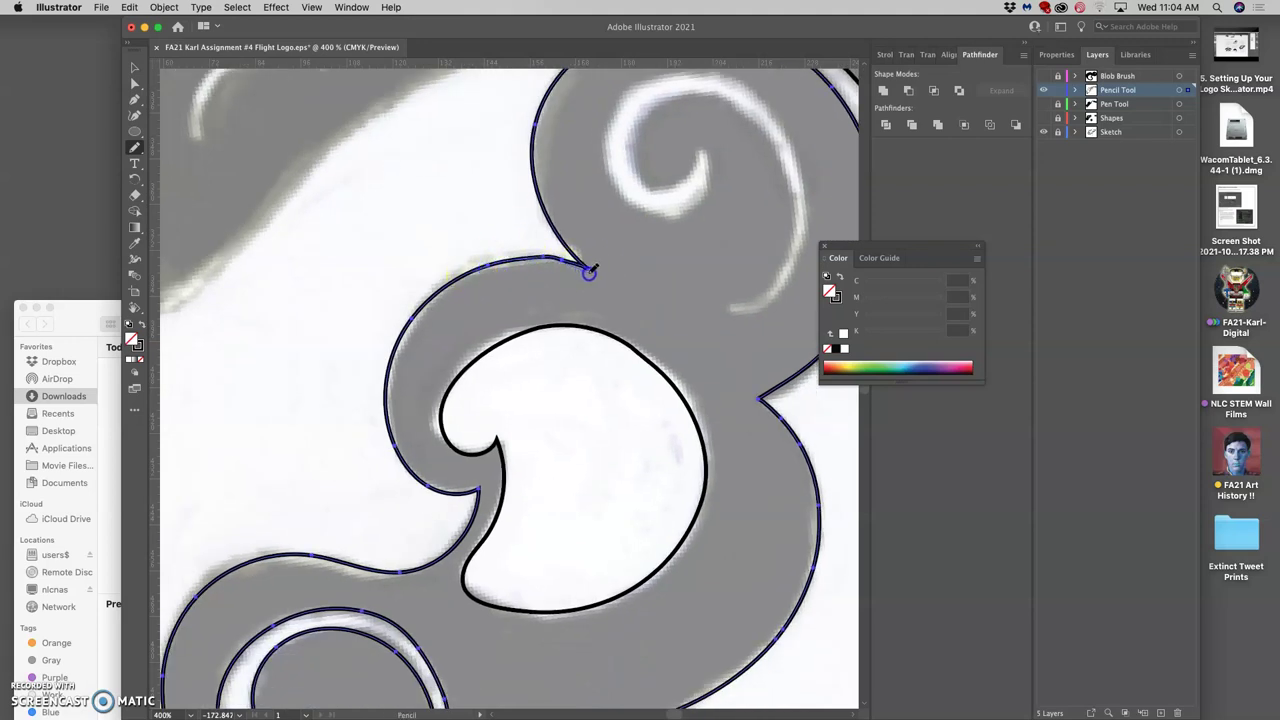
drag(589, 273, 589, 271)
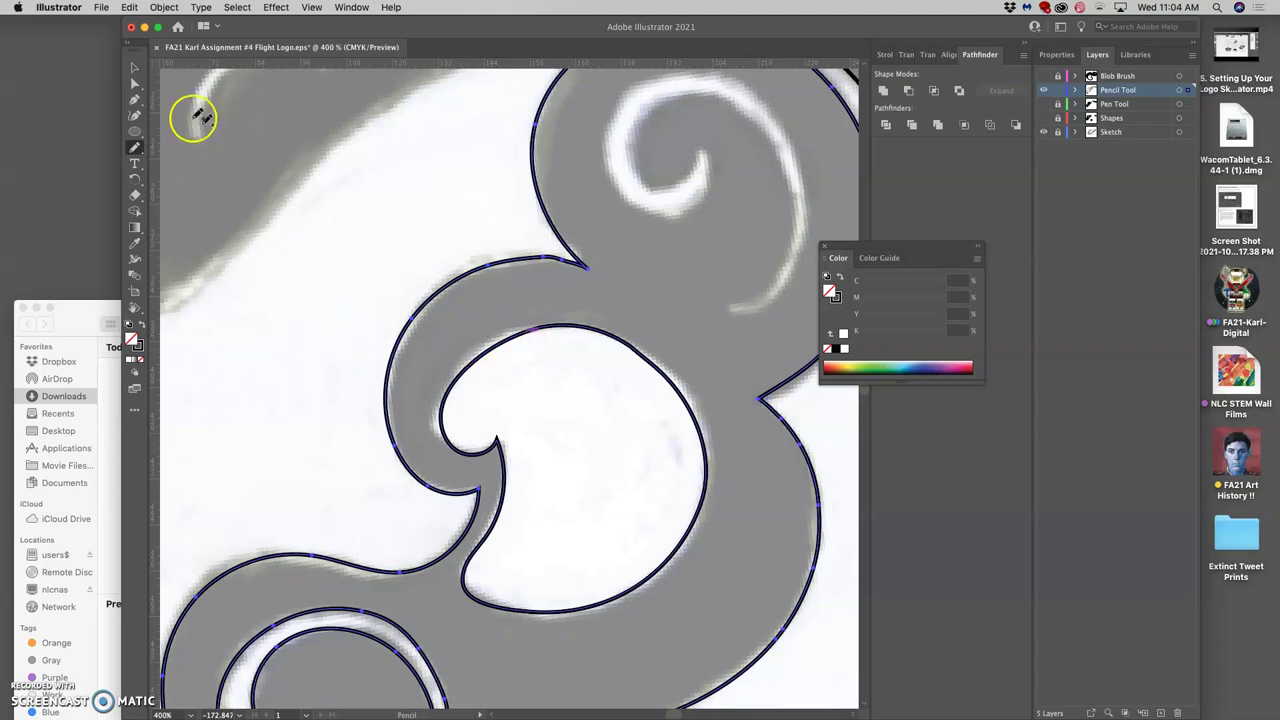
click(135, 100)
drag(135, 100, 170, 102)
key(minus)
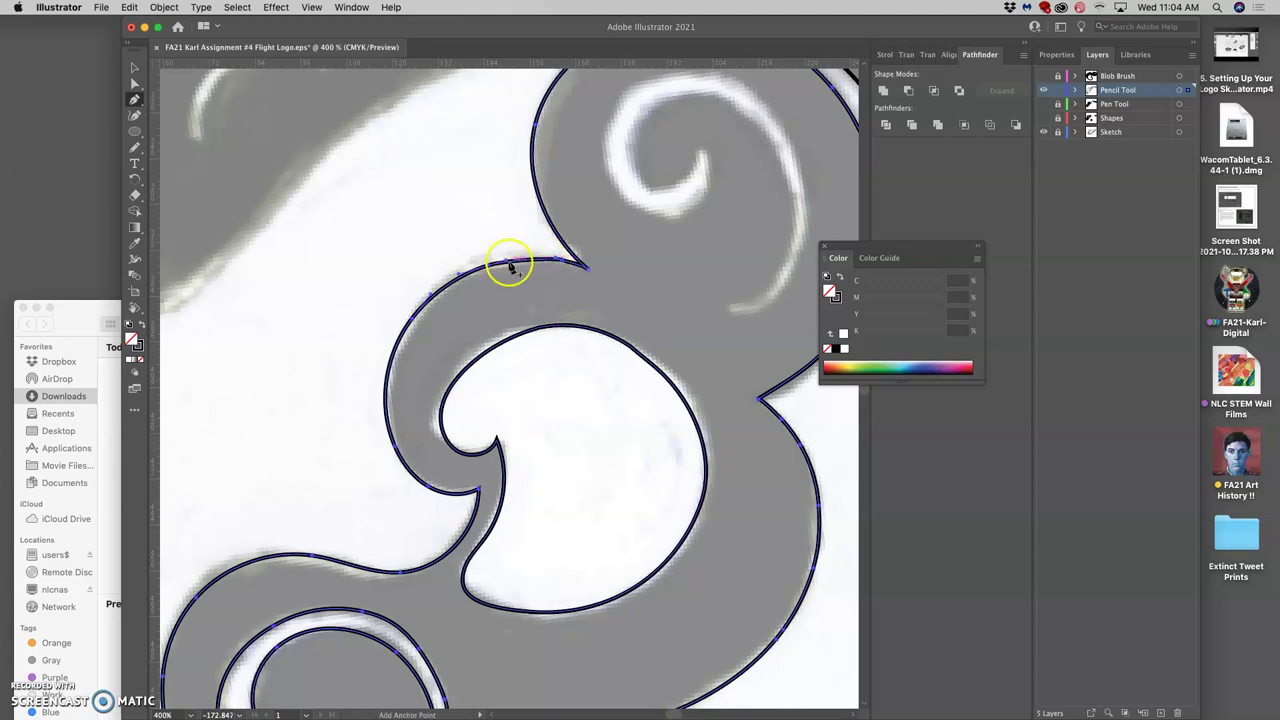
key(p)
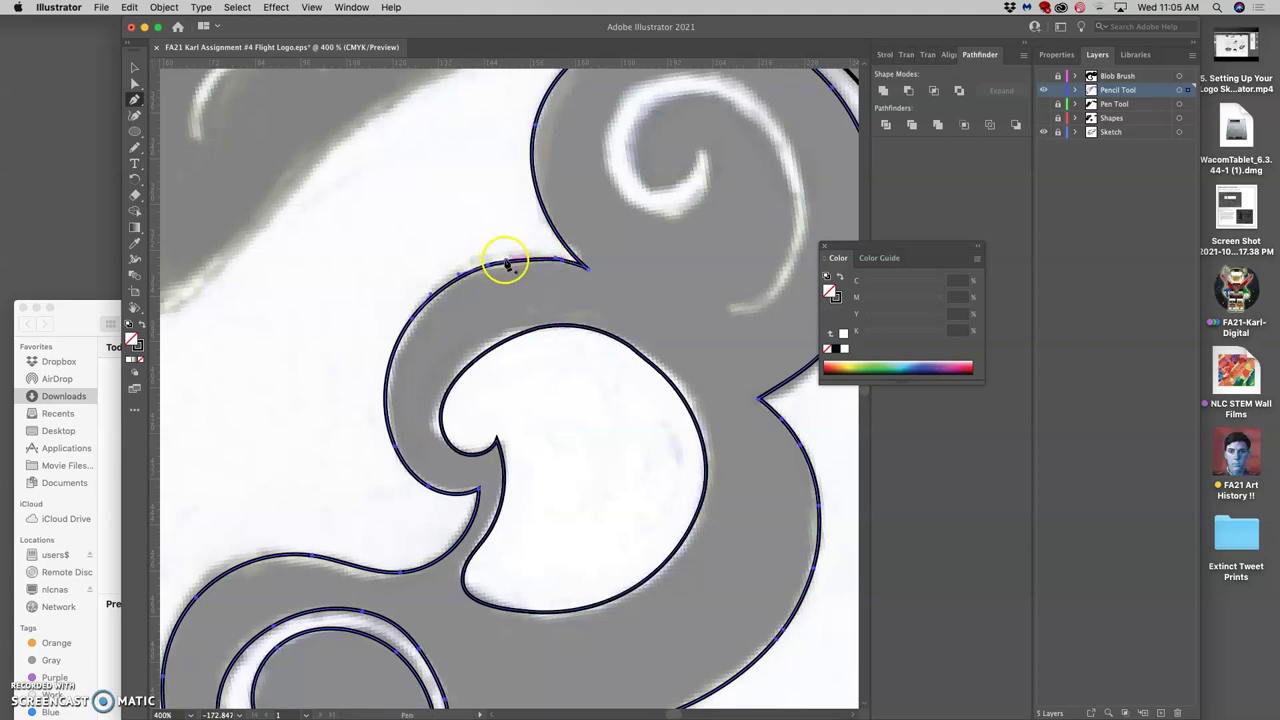
drag(507, 262, 515, 271)
key(super+z)
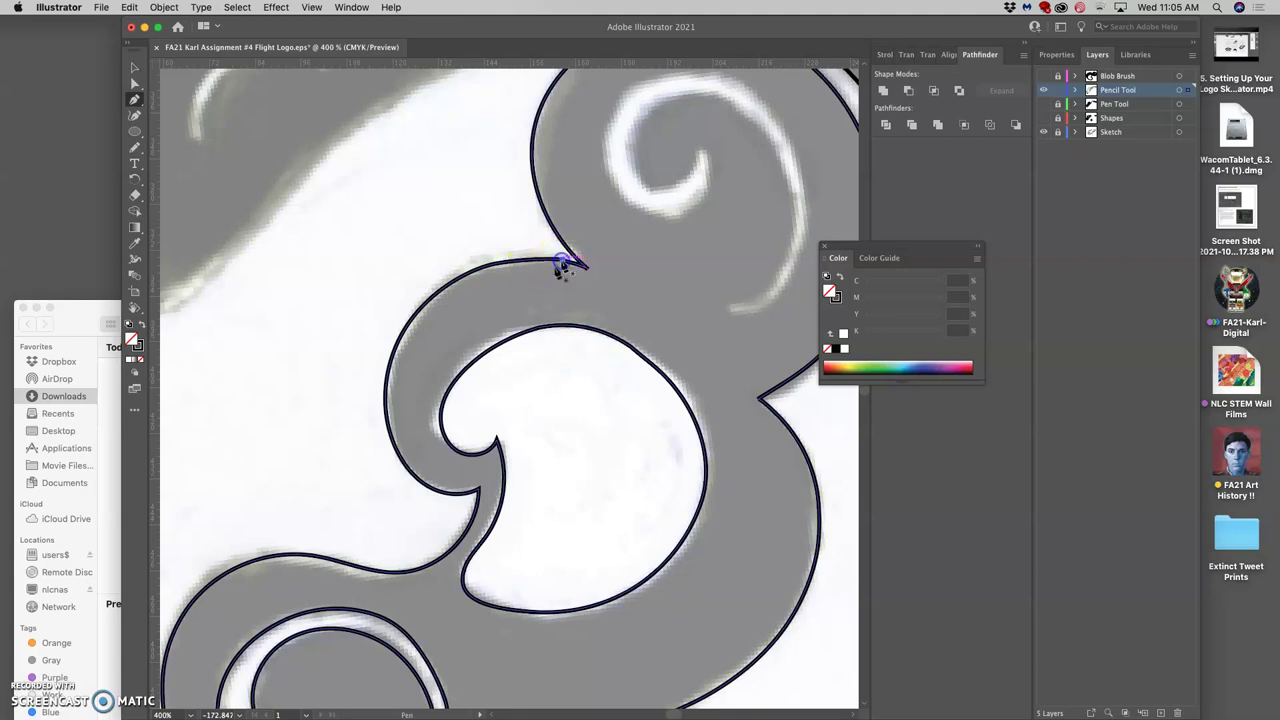
mouse_move(562, 262)
mouse_down()
mouse_move(554, 276)
mouse_move(574, 266)
mouse_up()
key(super+z)
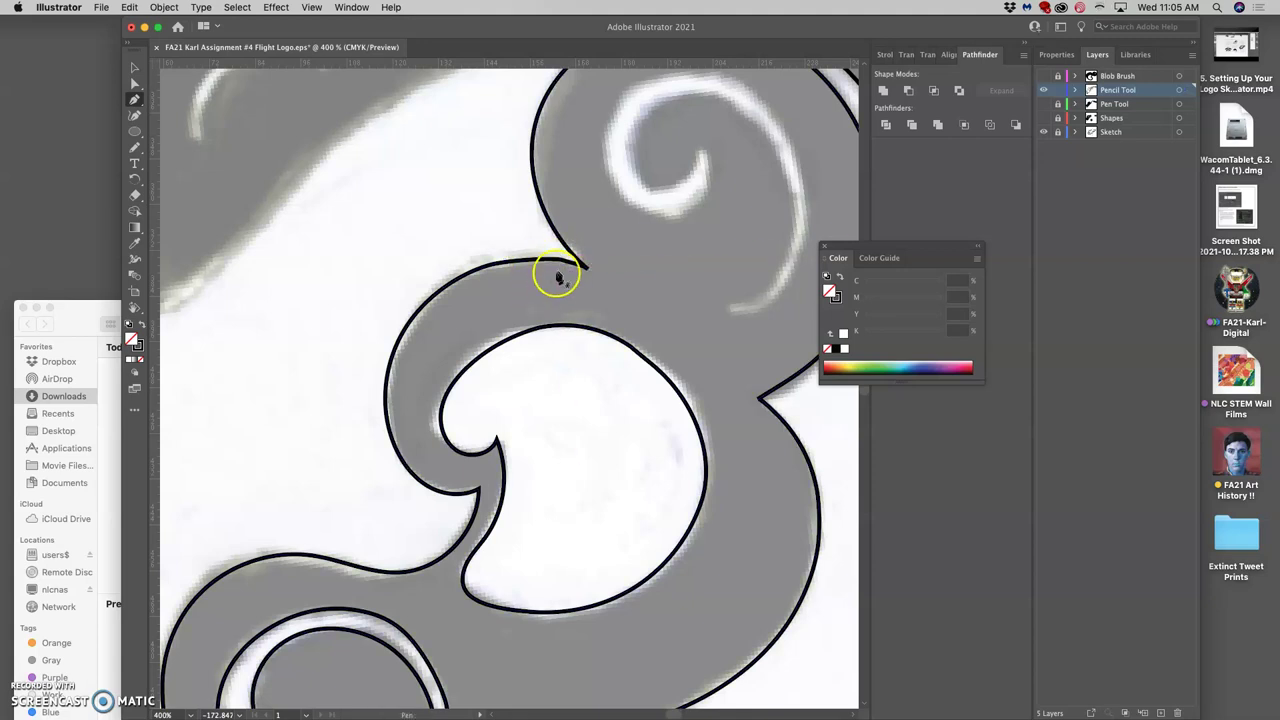
click(568, 262)
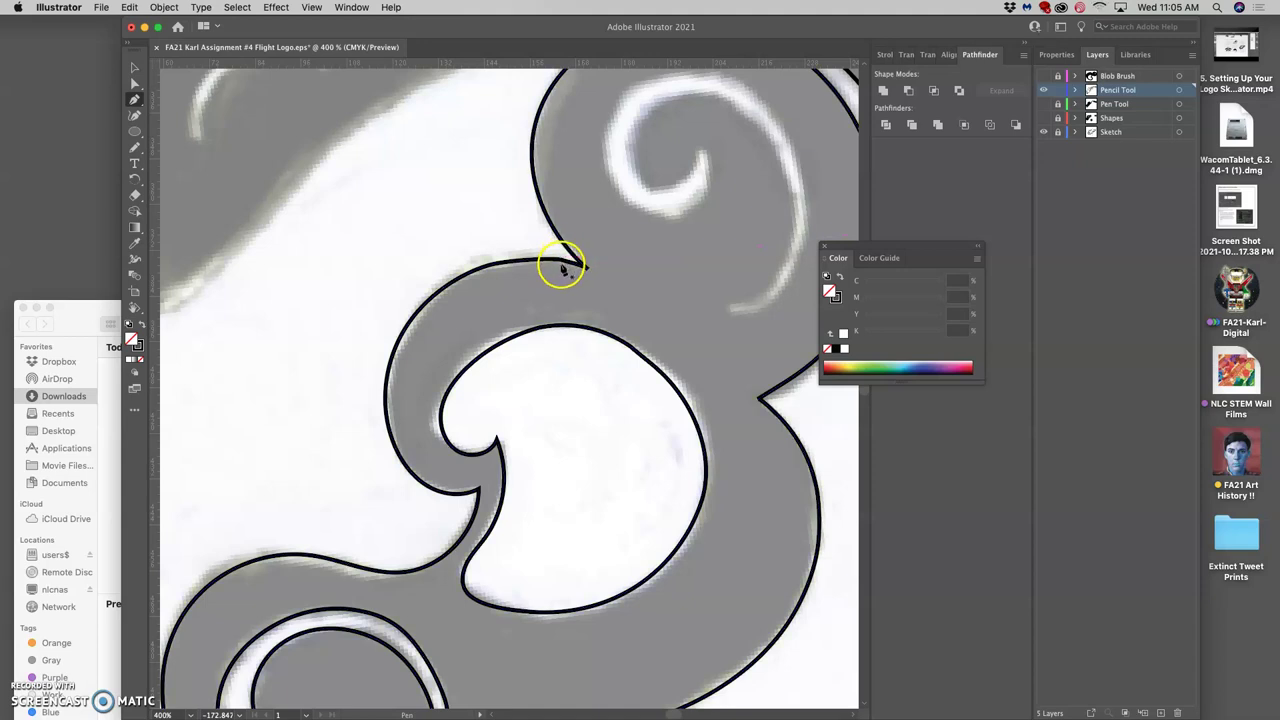
Step: Delete the extra anchor point beside the notch on the hooked arm's upper edge and extend the neighbouring anchor's handle toward the notch
key(minus)
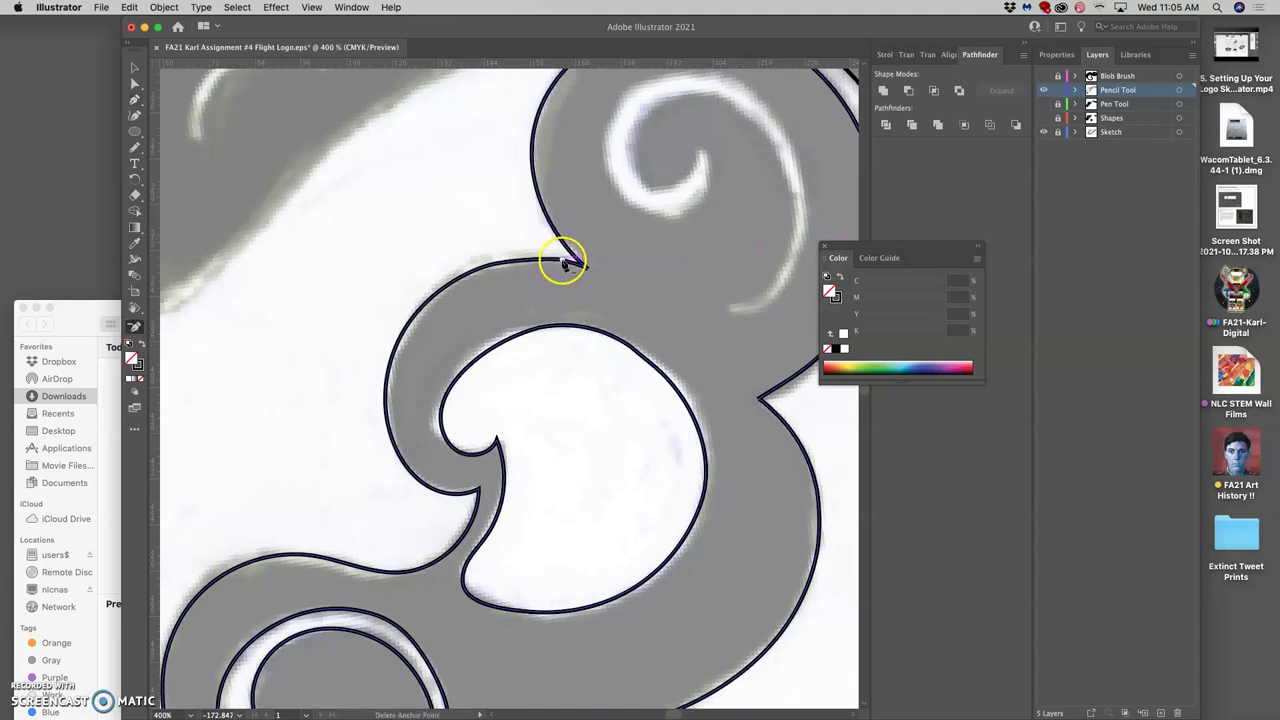
click(564, 263)
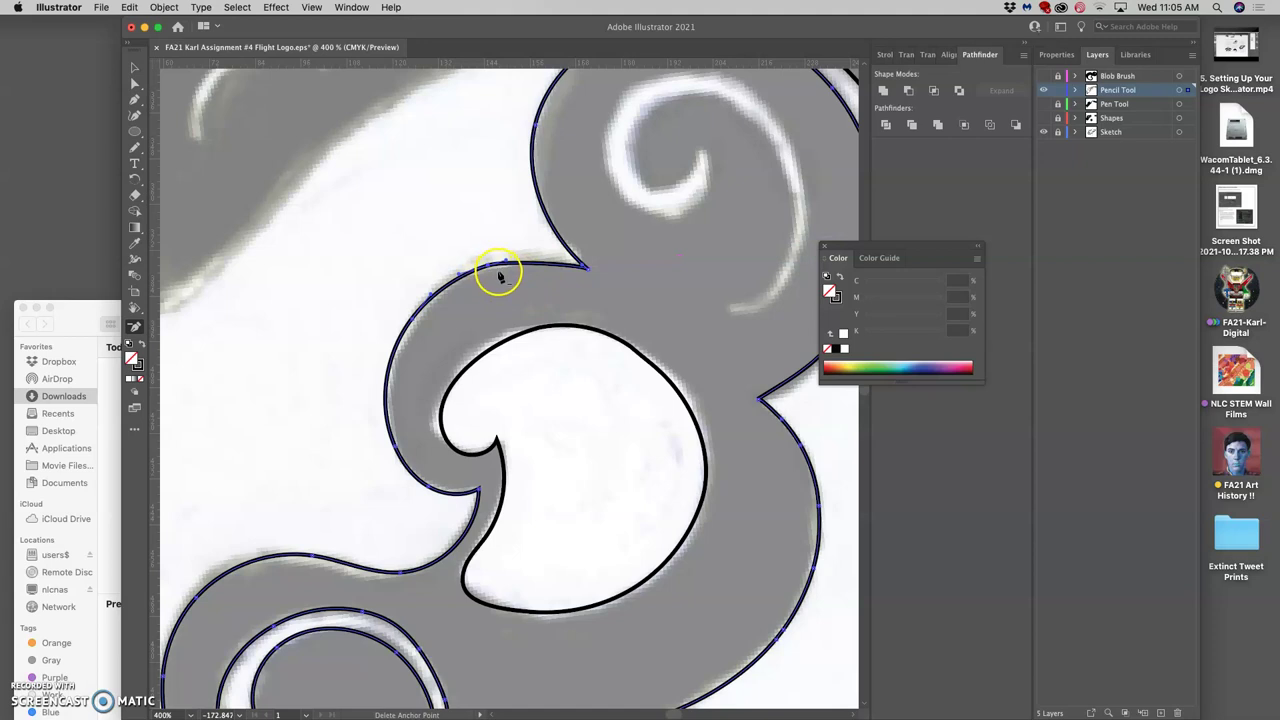
key(a)
drag(508, 262, 536, 256)
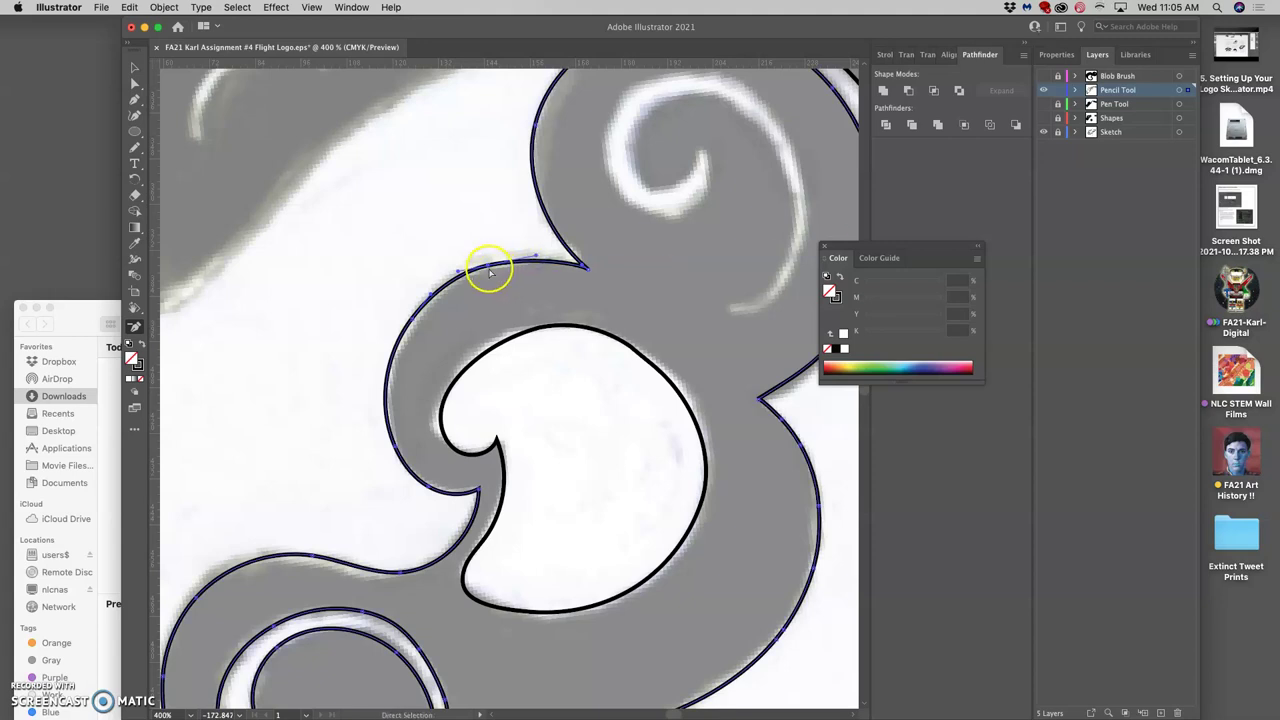